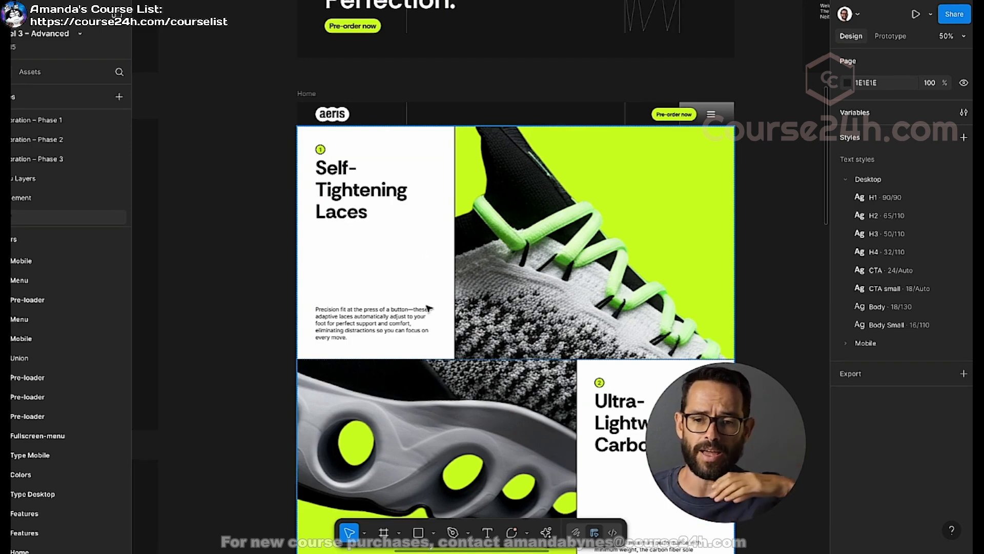
- Examine the layout of the three numbered benefit cards in the Home design, from Self-Tightening Laces to AI-Optimized Cushioning
{"action": "scroll", "coordinate": [430, 307], "scroll_direction": "up", "scroll_amount": 5}
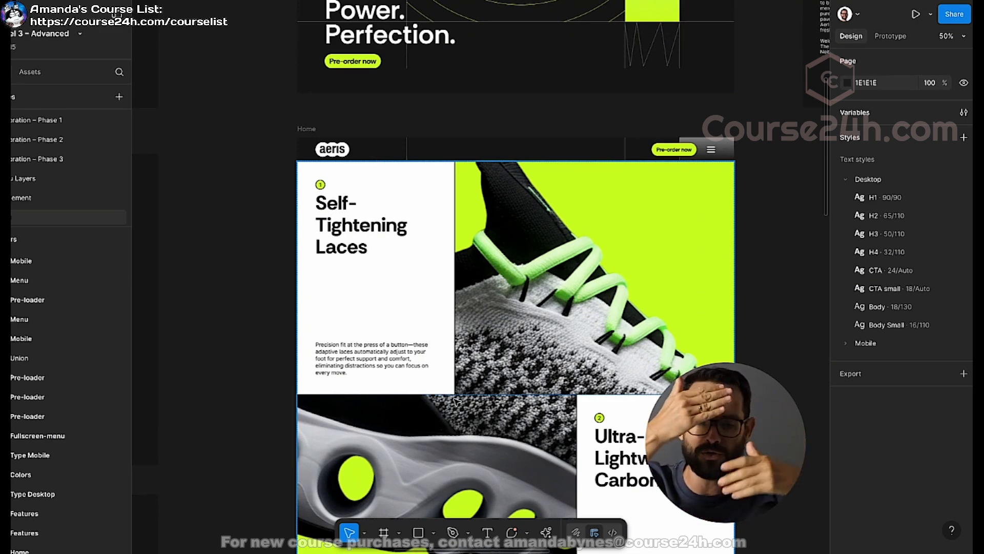
{"action": "scroll", "coordinate": [453, 340], "scroll_direction": "down", "scroll_amount": 8}
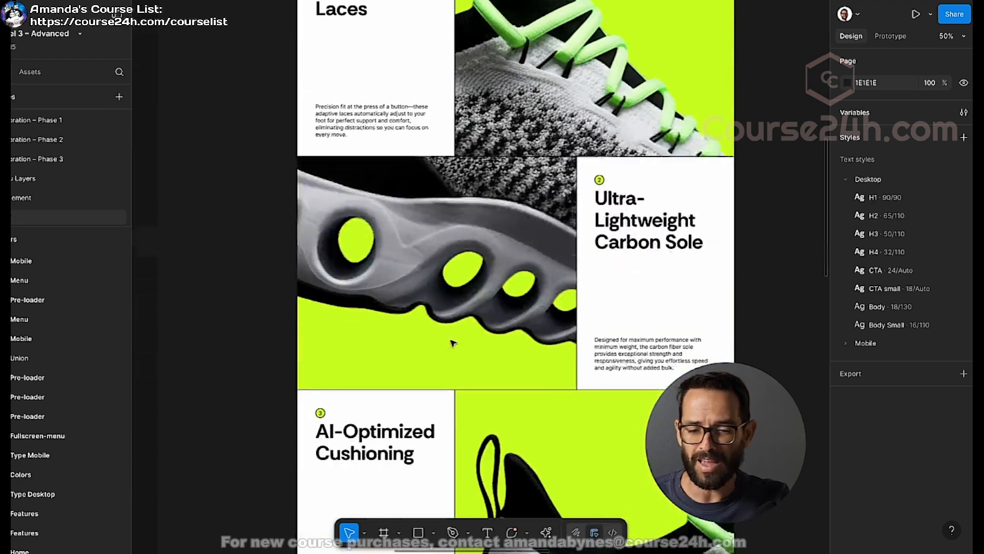
{"action": "scroll", "coordinate": [453, 341], "scroll_direction": "up", "scroll_amount": 5}
{"action": "scroll", "coordinate": [451, 339], "scroll_direction": "up", "scroll_amount": 3}
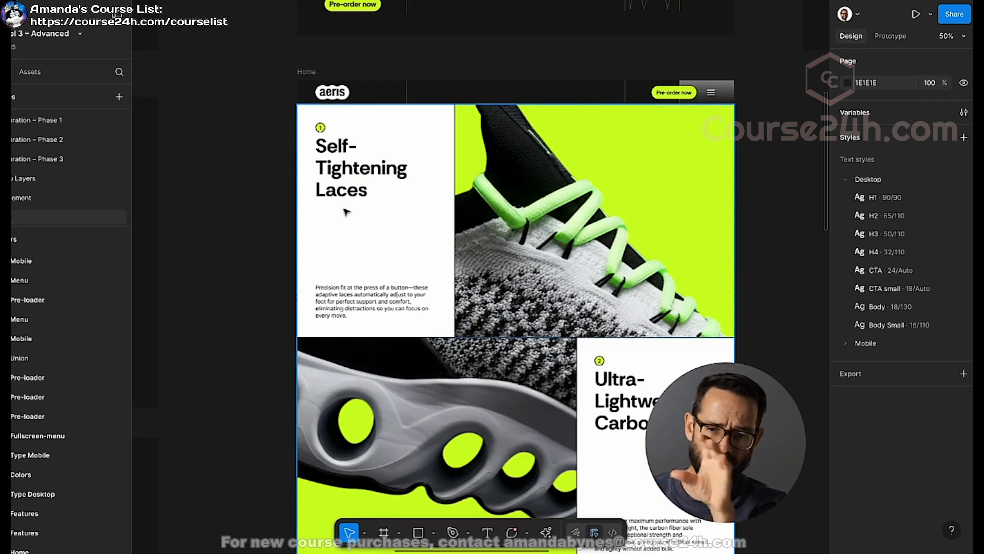
{"action": "scroll", "coordinate": [363, 323], "scroll_direction": "down", "scroll_amount": 6}
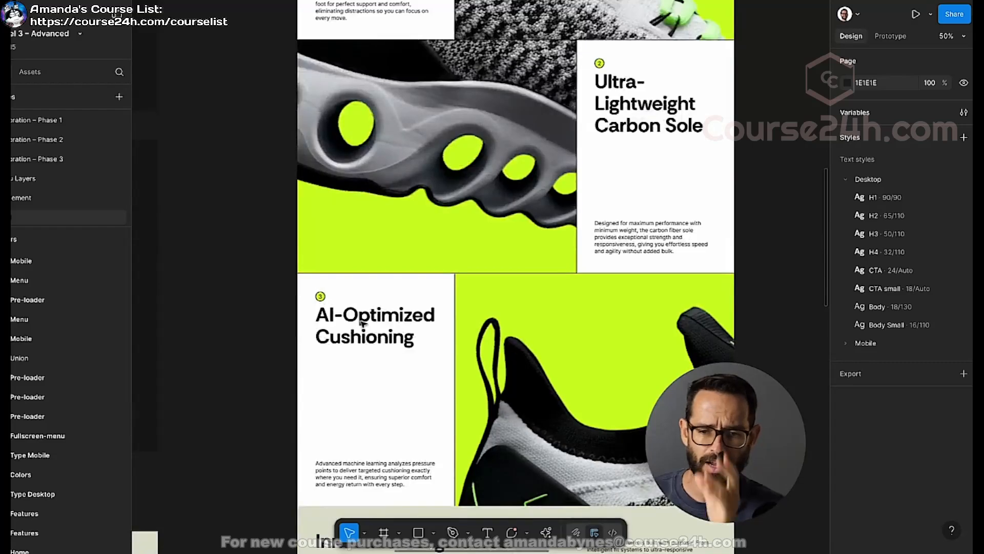
{"action": "scroll", "coordinate": [404, 193], "scroll_direction": "up", "scroll_amount": 6}
{"action": "scroll", "coordinate": [464, 365], "scroll_direction": "down", "scroll_amount": 5}
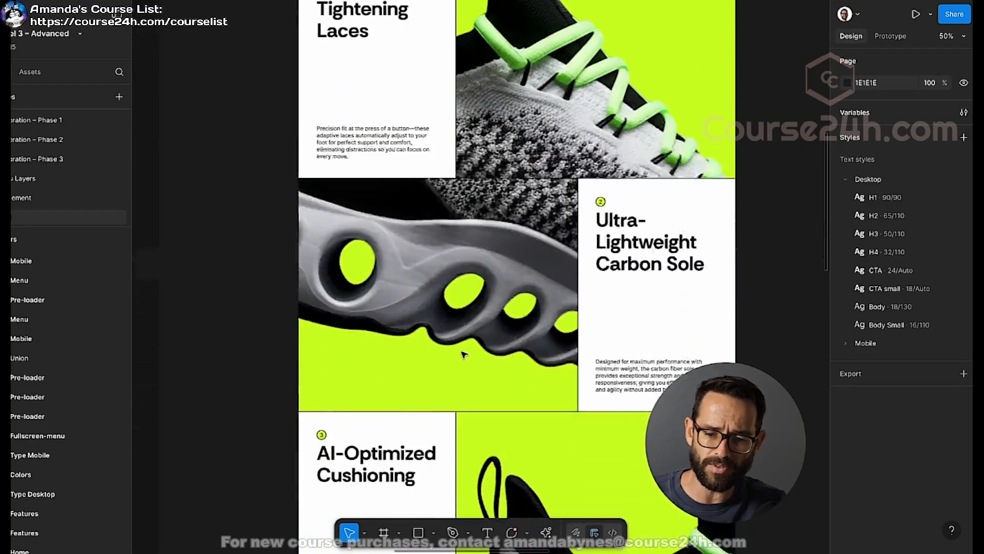
{"action": "scroll", "coordinate": [479, 400], "scroll_direction": "up", "scroll_amount": 4}
{"action": "scroll", "coordinate": [479, 400], "scroll_direction": "up", "scroll_amount": 2}
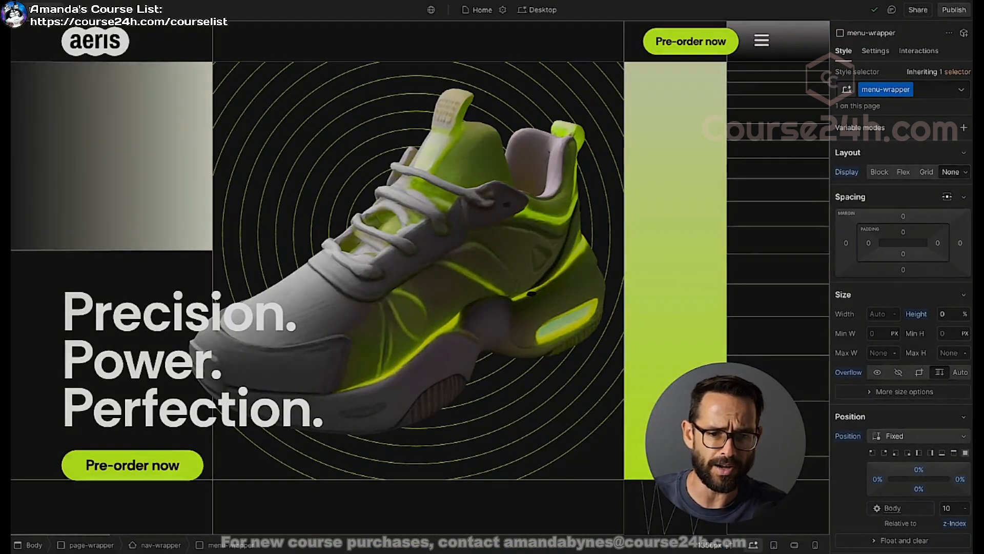
- In the Webflow project, add a Section inside page-main below hero-section and give it the class benefits-section
{"action": "key", "text": "z"}
{"action": "left_click", "coordinate": [23, 82]}
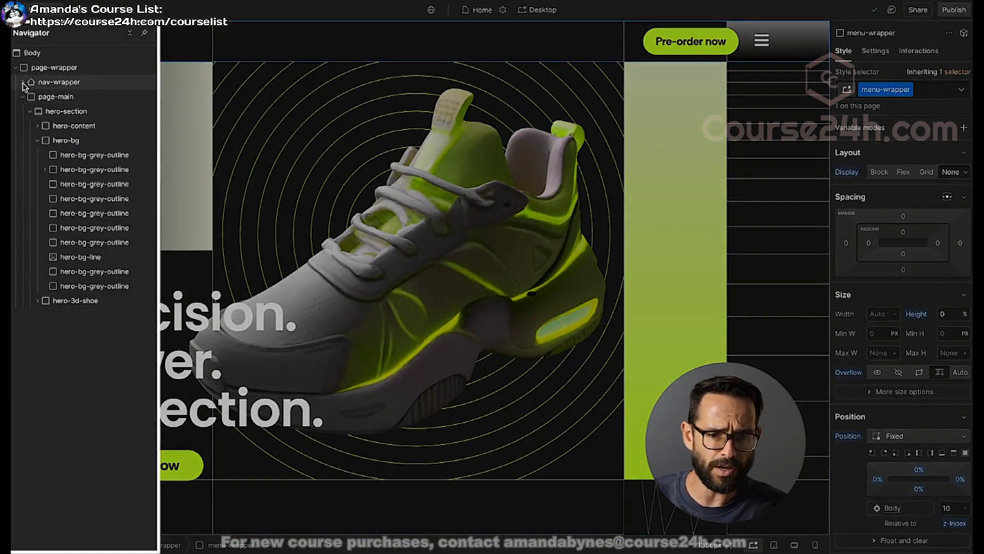
{"action": "left_click", "coordinate": [31, 111]}
{"action": "left_click", "coordinate": [47, 97]}
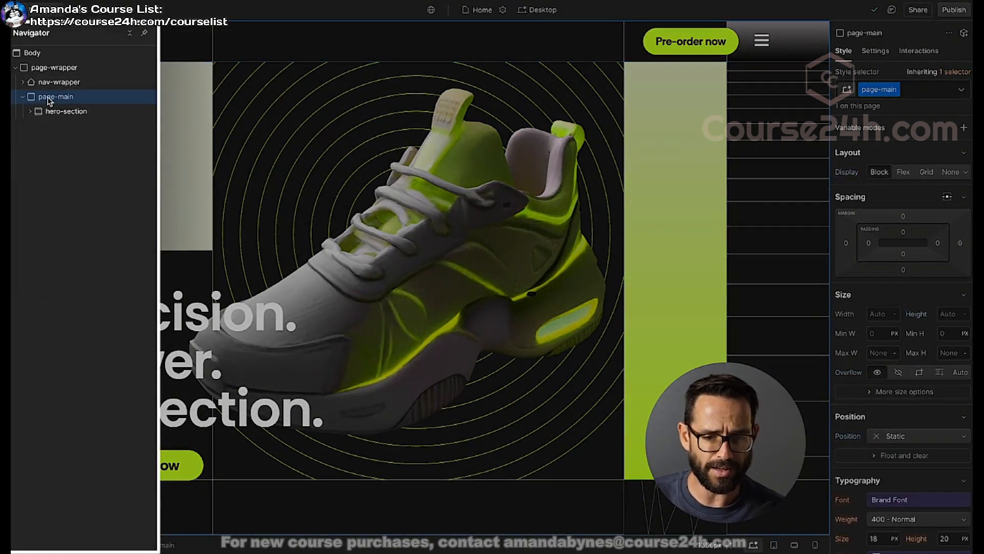
{"action": "key", "text": "ctrl+e"}
{"action": "type", "text": "se"}
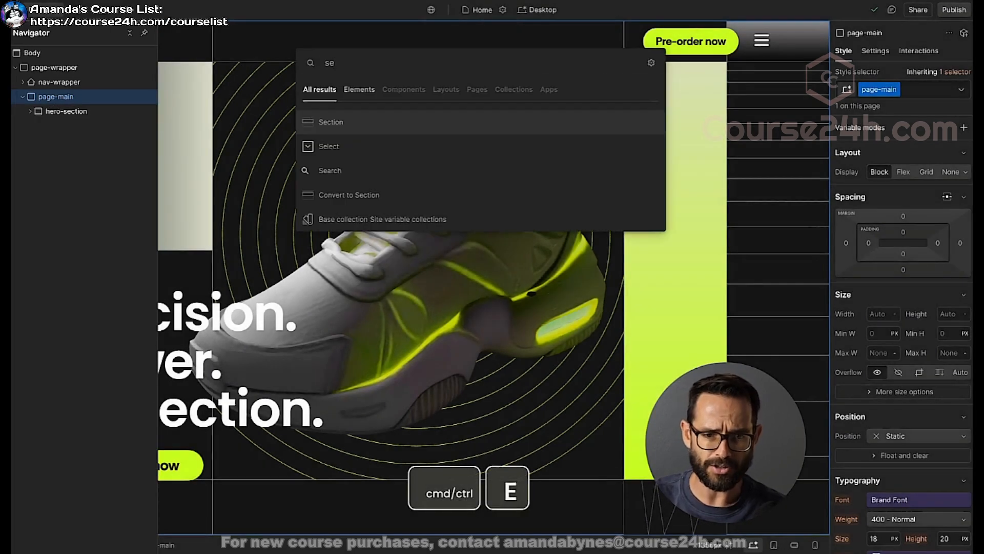
{"action": "key", "text": "Return"}
{"action": "left_click", "coordinate": [915, 88]}
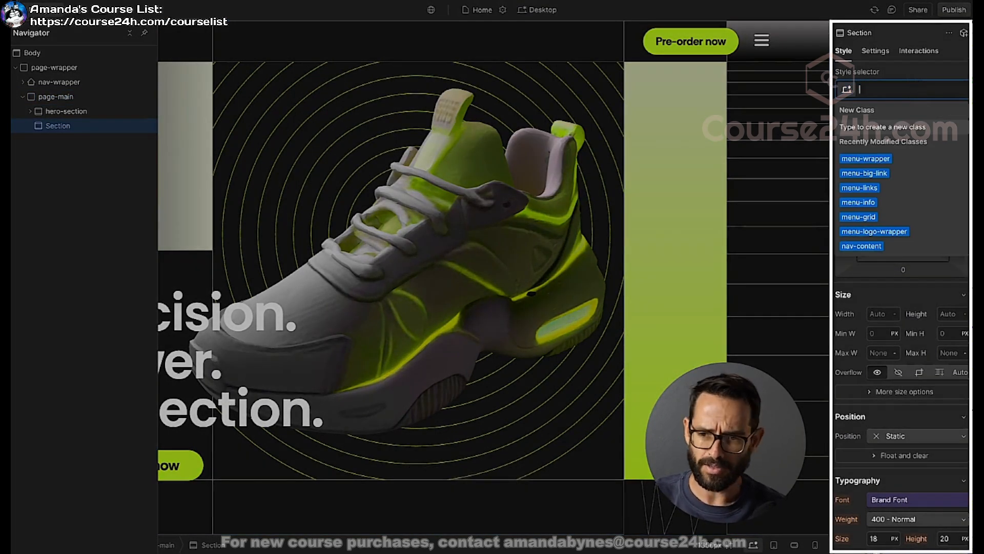
{"action": "type", "text": "benefits-section"}
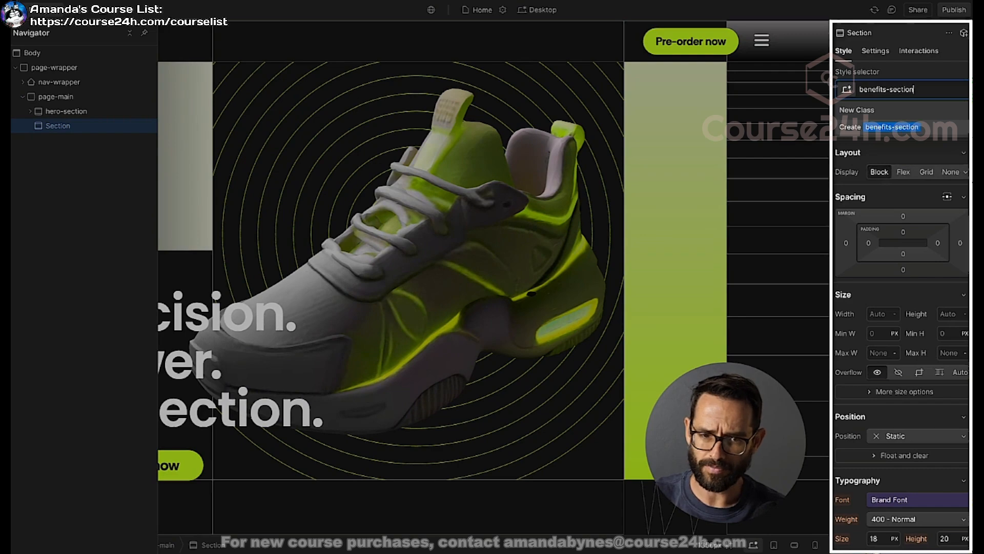
{"action": "key", "text": "Return"}
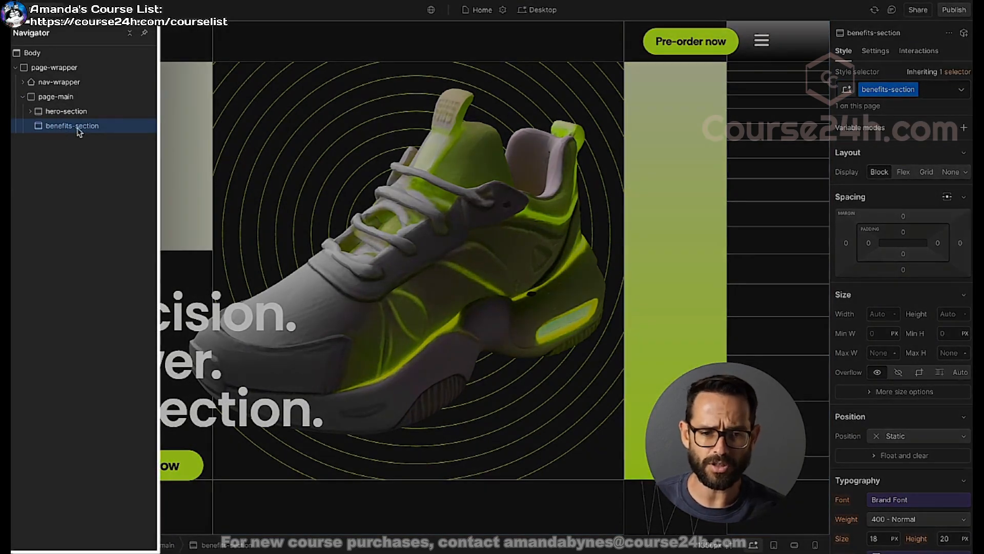
- Add a Div Block inside benefits-section and give it the class benefit-wrapper
{"action": "key", "text": "ctrl+e"}
{"action": "type", "text": "div"}
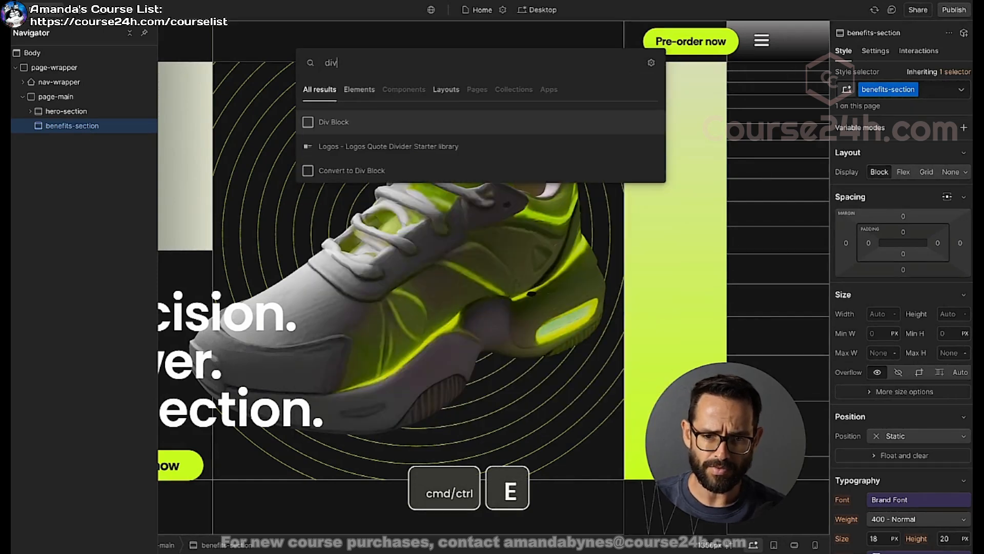
{"action": "key", "text": "Return"}
{"action": "left_click", "coordinate": [929, 92]}
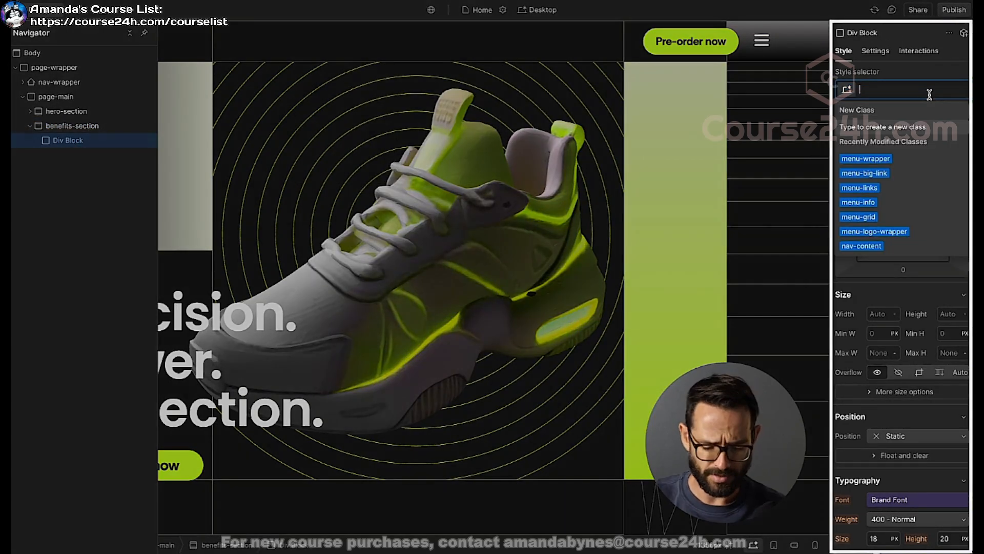
{"action": "type", "text": "benefit-wrapp"}
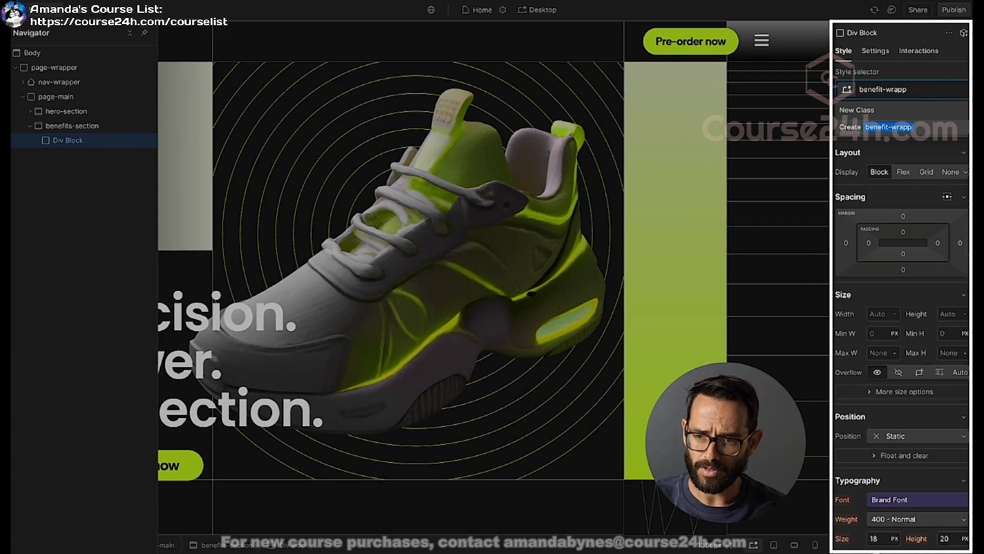
{"action": "type", "text": "er"}
{"action": "key", "text": "Return"}
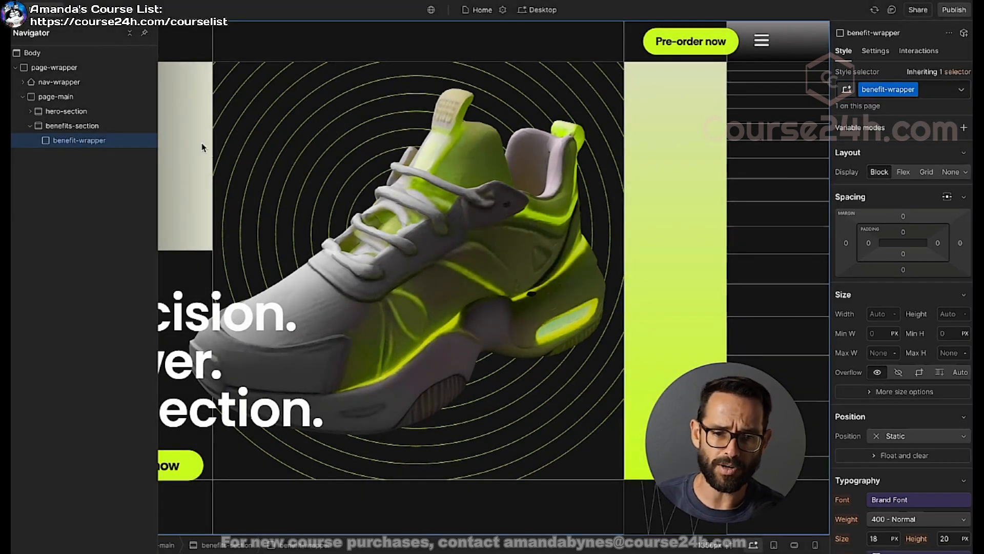
- Paste two copies of the benefit-wrapper div into benefits-section
{"action": "scroll", "coordinate": [282, 137], "scroll_direction": "down", "scroll_amount": 2}
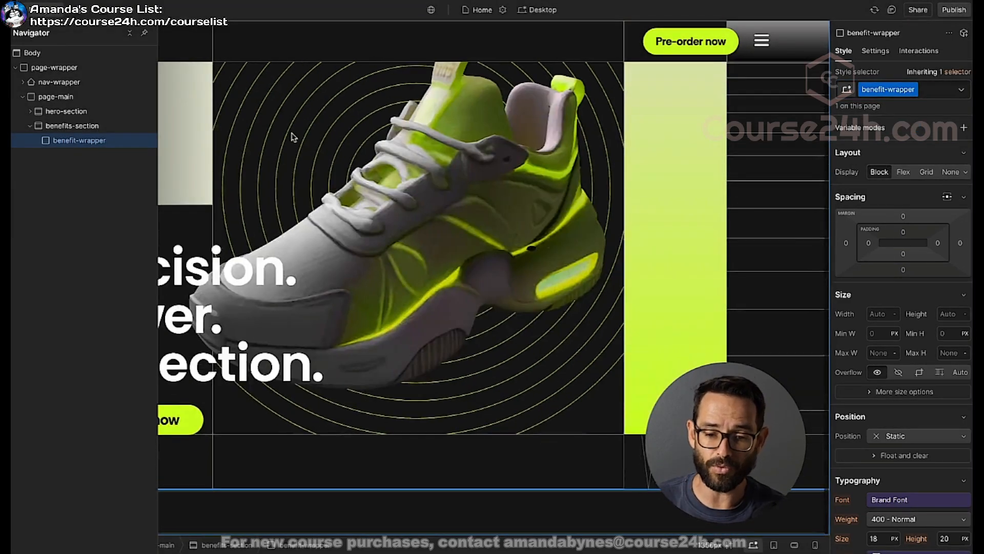
{"action": "left_click", "coordinate": [98, 127]}
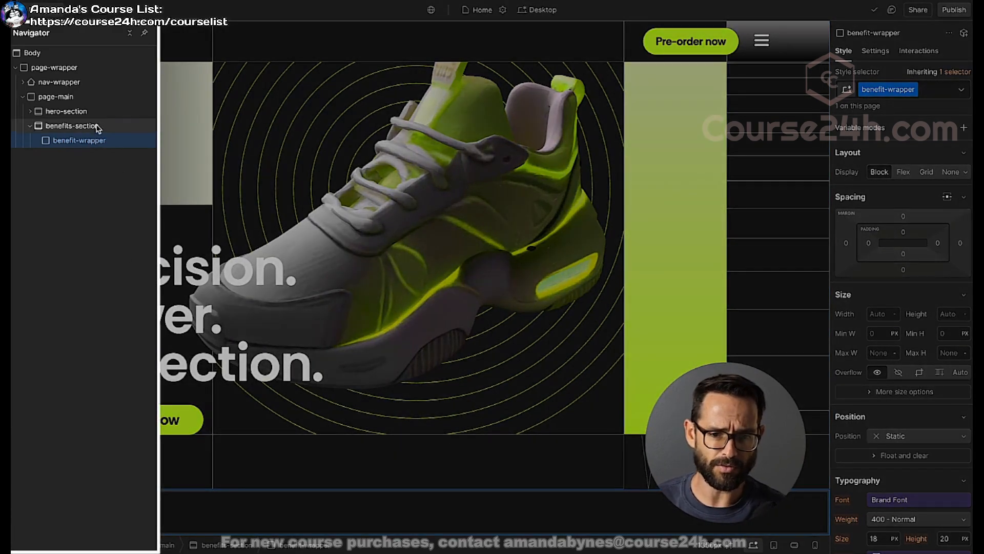
{"action": "key", "text": "ctrl+v"}
{"action": "key", "text": "ctrl+v"}
{"action": "scroll", "coordinate": [478, 418], "scroll_direction": "down", "scroll_amount": 4}
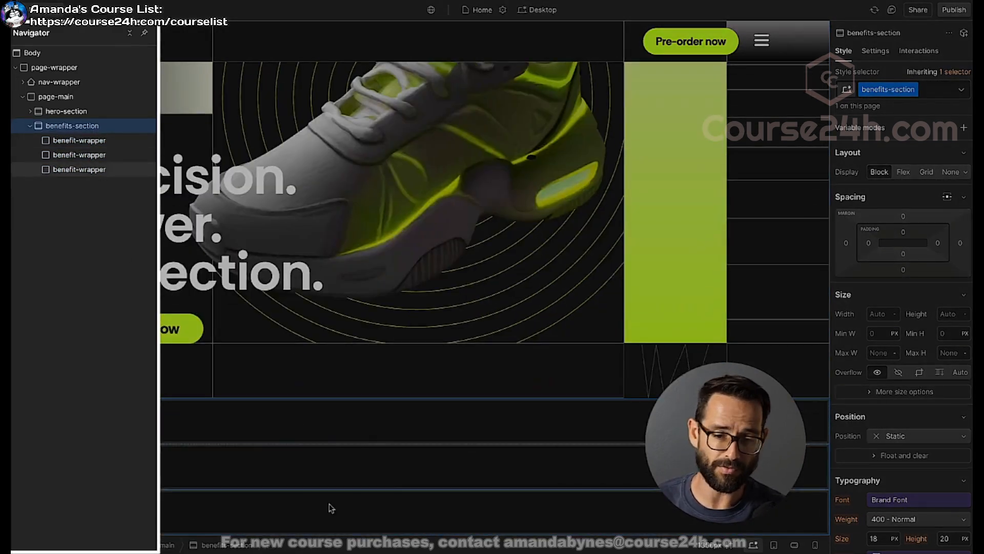
- Set the height of the benefit-wrapper class to 100 VH
{"action": "left_click", "coordinate": [82, 140]}
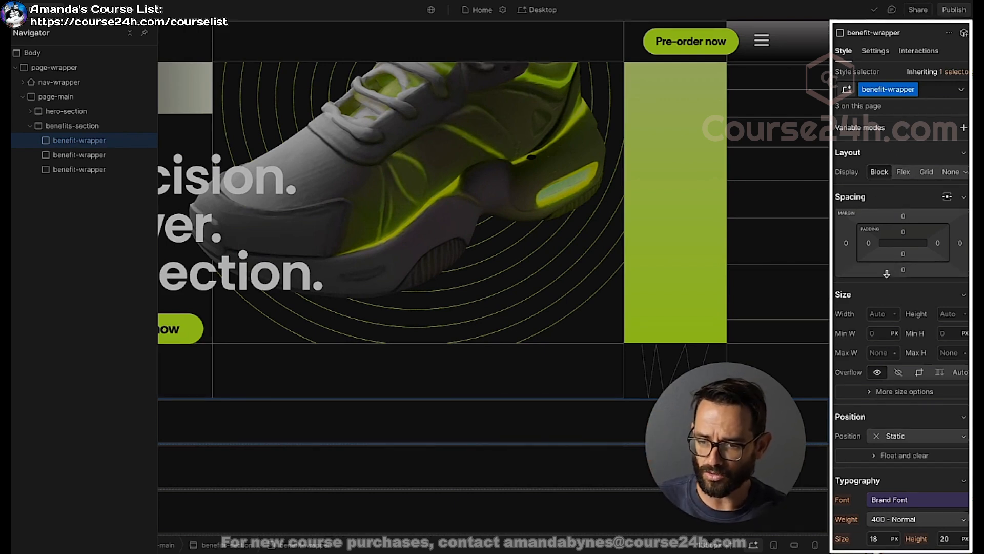
{"action": "scroll", "coordinate": [885, 324], "scroll_direction": "down", "scroll_amount": 3}
{"action": "scroll", "coordinate": [897, 307], "scroll_direction": "up", "scroll_amount": 2}
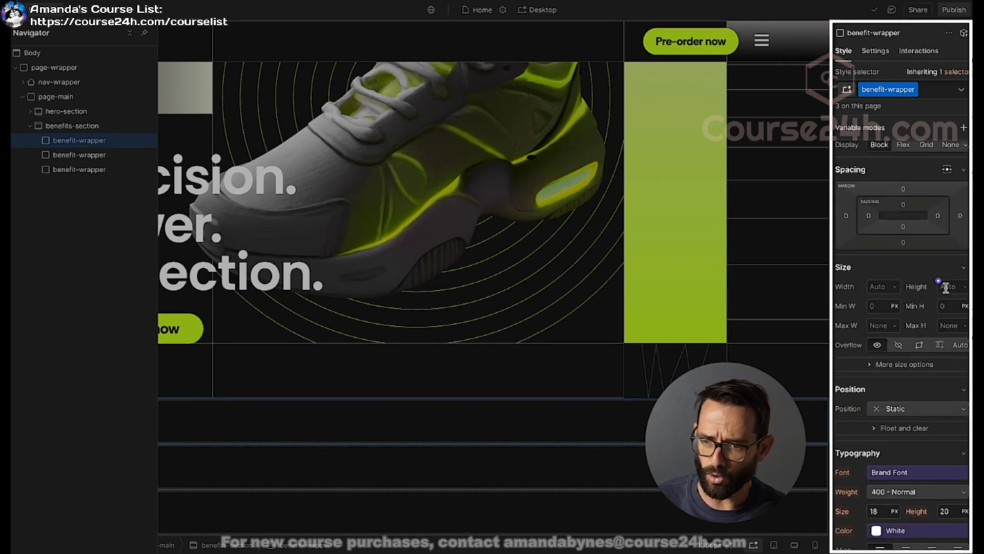
{"action": "type", "text": "h"}
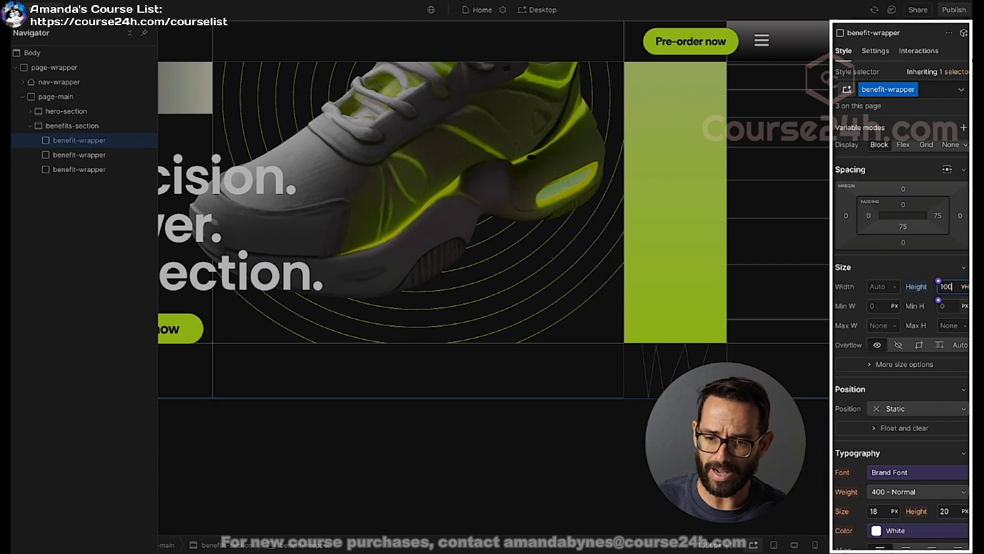
{"action": "key", "text": "Return"}
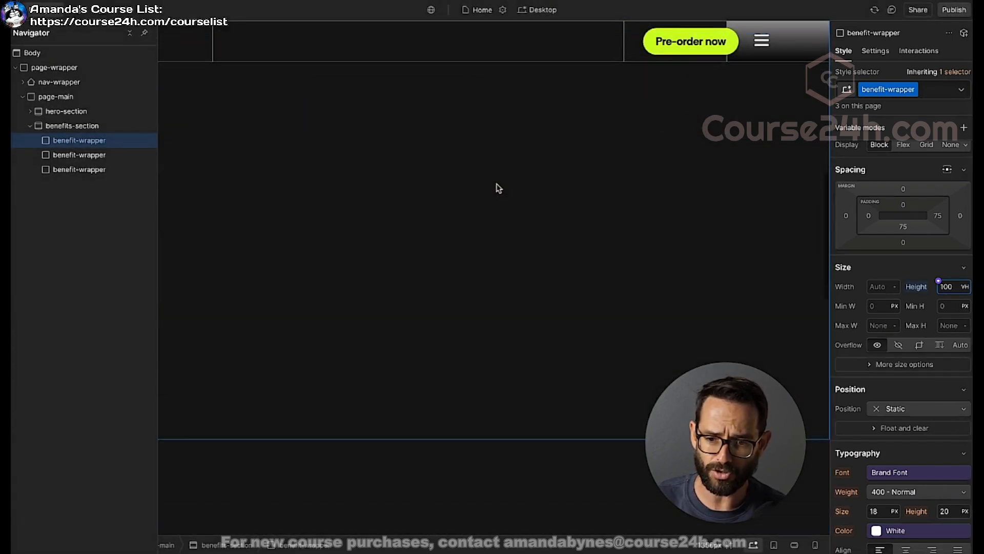
{"action": "scroll", "coordinate": [497, 183], "scroll_direction": "down", "scroll_amount": 6}
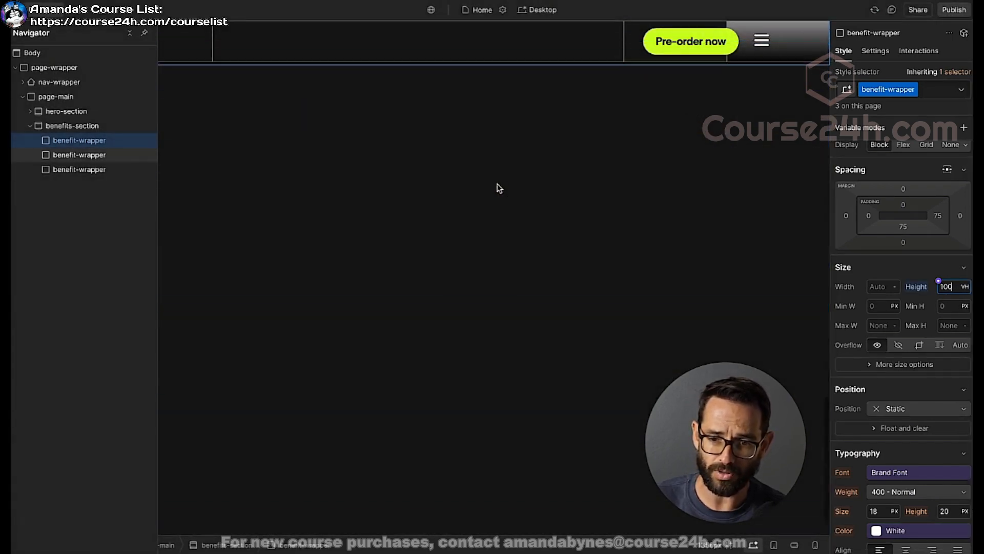
{"action": "scroll", "coordinate": [497, 184], "scroll_direction": "up", "scroll_amount": 10}
{"action": "scroll", "coordinate": [497, 187], "scroll_direction": "down", "scroll_amount": 2}
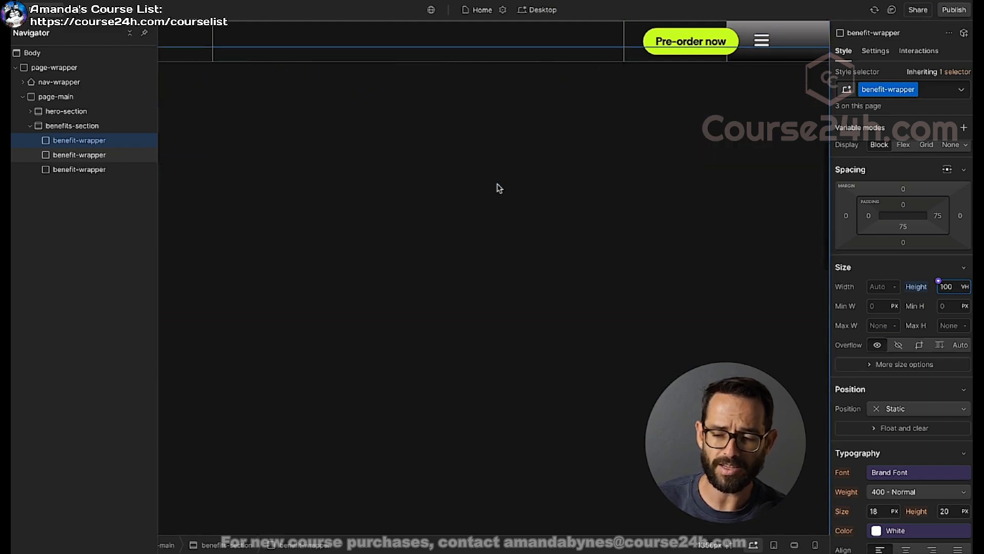
- Set the background color of the benefit-wrapper class to the Lime variable
{"action": "scroll", "coordinate": [871, 359], "scroll_direction": "down", "scroll_amount": 5}
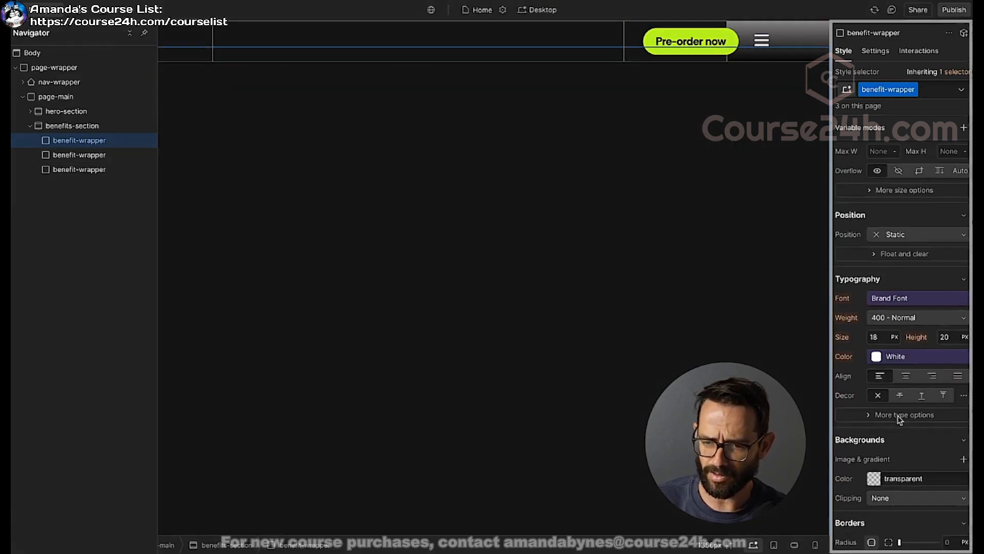
{"action": "left_click", "coordinate": [871, 433]}
{"action": "left_click", "coordinate": [865, 354]}
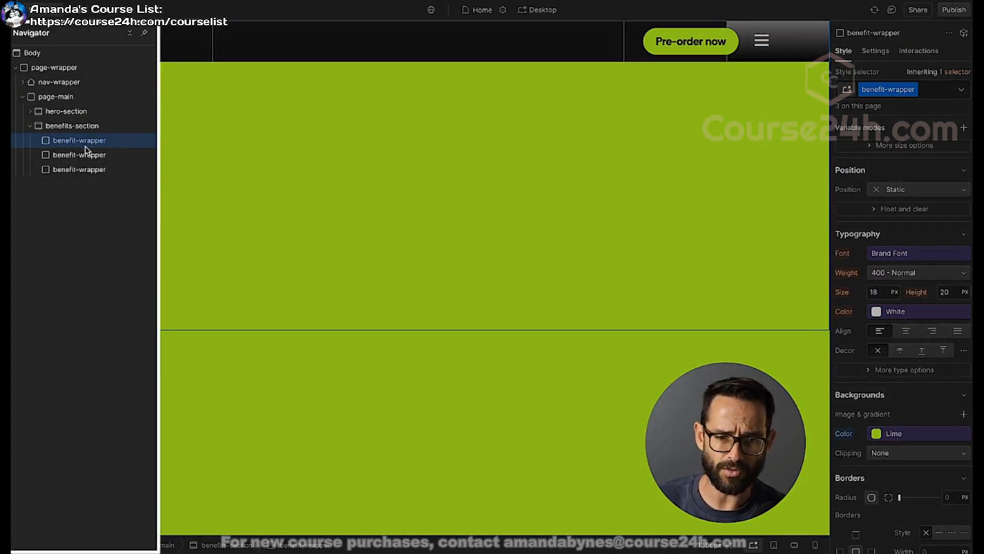
- Add the combo class temp-card to the second benefit-wrapper and set its background color to Gray
{"action": "left_click", "coordinate": [84, 154]}
{"action": "scroll", "coordinate": [301, 194], "scroll_direction": "up", "scroll_amount": 1}
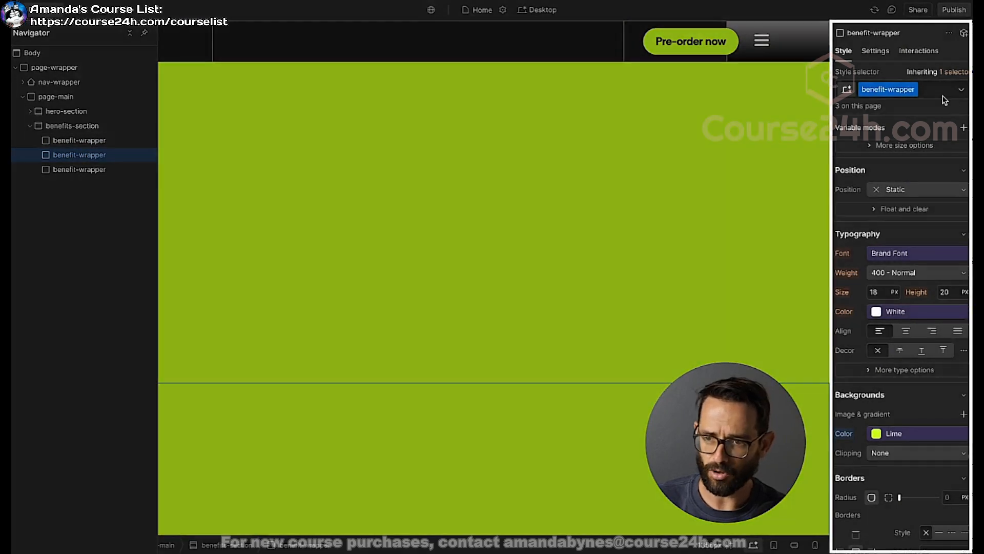
{"action": "left_click", "coordinate": [934, 89]}
{"action": "type", "text": "temp-card"}
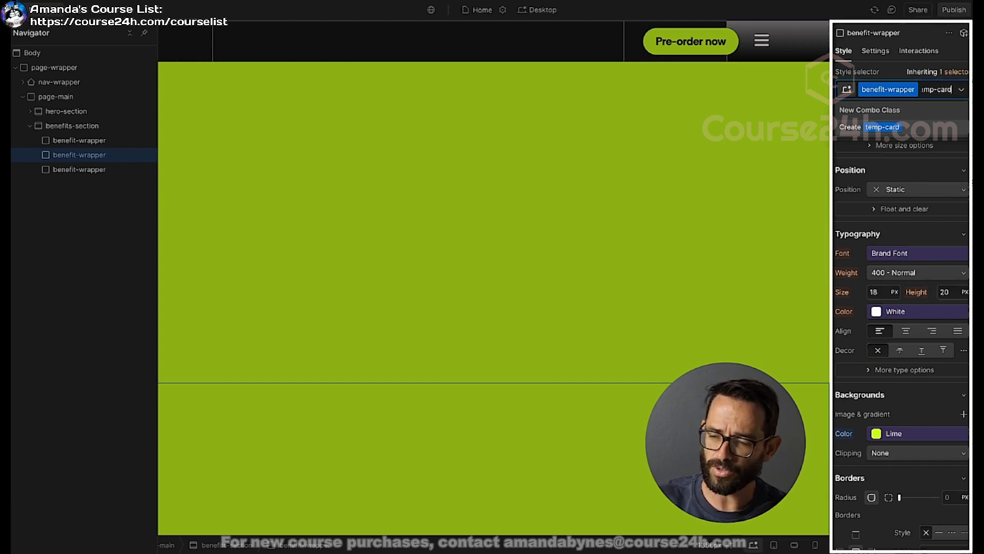
{"action": "key", "text": "Return"}
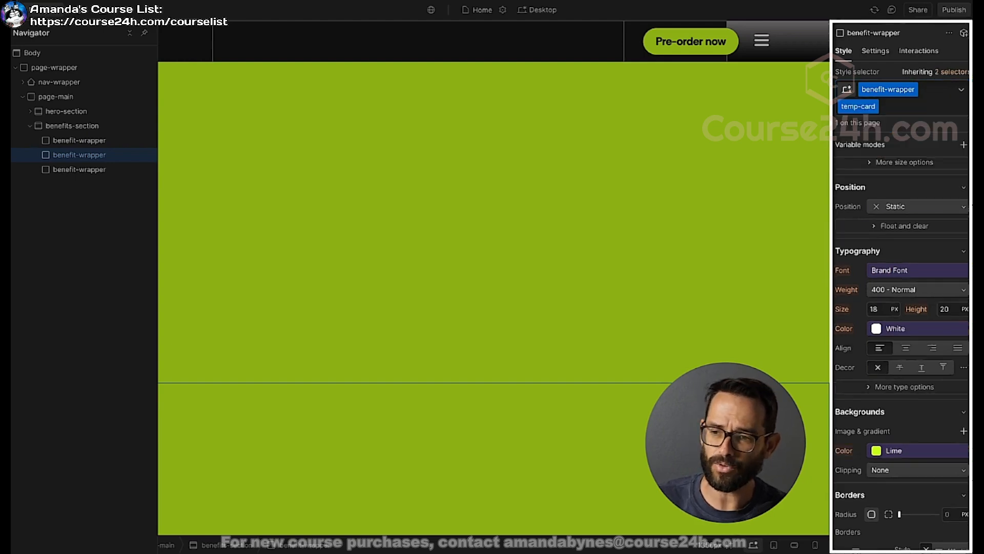
{"action": "left_click", "coordinate": [894, 450]}
{"action": "left_click", "coordinate": [877, 416]}
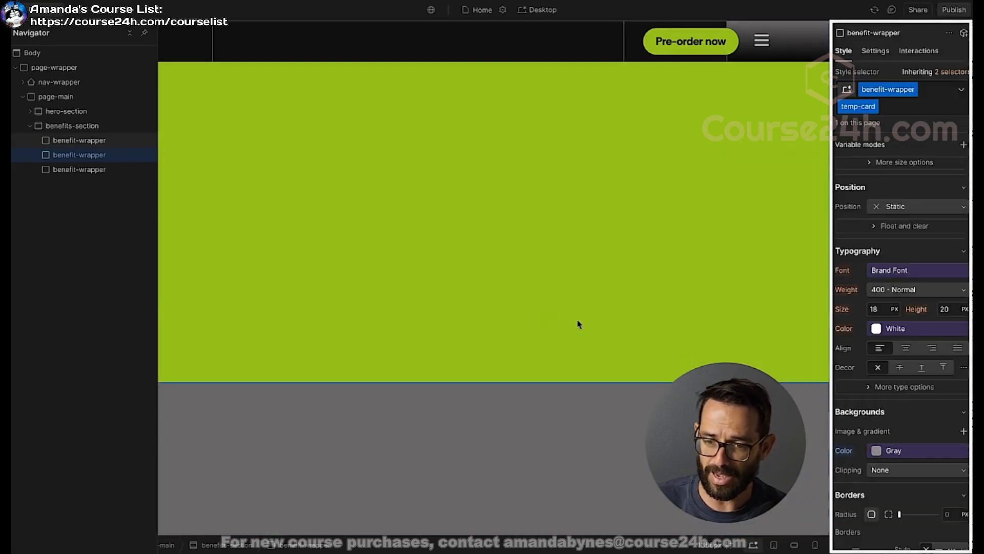
- Check the stacked lime and gray benefit wrappers along the page and select a lime one on the canvas
{"action": "scroll", "coordinate": [535, 313], "scroll_direction": "up", "scroll_amount": 3}
{"action": "scroll", "coordinate": [535, 312], "scroll_direction": "up", "scroll_amount": 5}
{"action": "scroll", "coordinate": [461, 189], "scroll_direction": "down", "scroll_amount": 4}
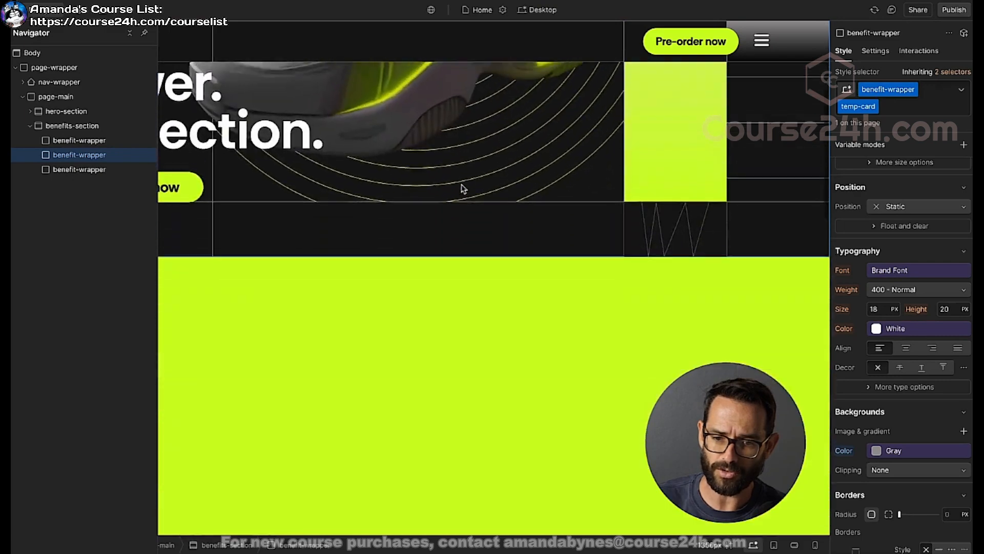
{"action": "scroll", "coordinate": [460, 184], "scroll_direction": "down", "scroll_amount": 8}
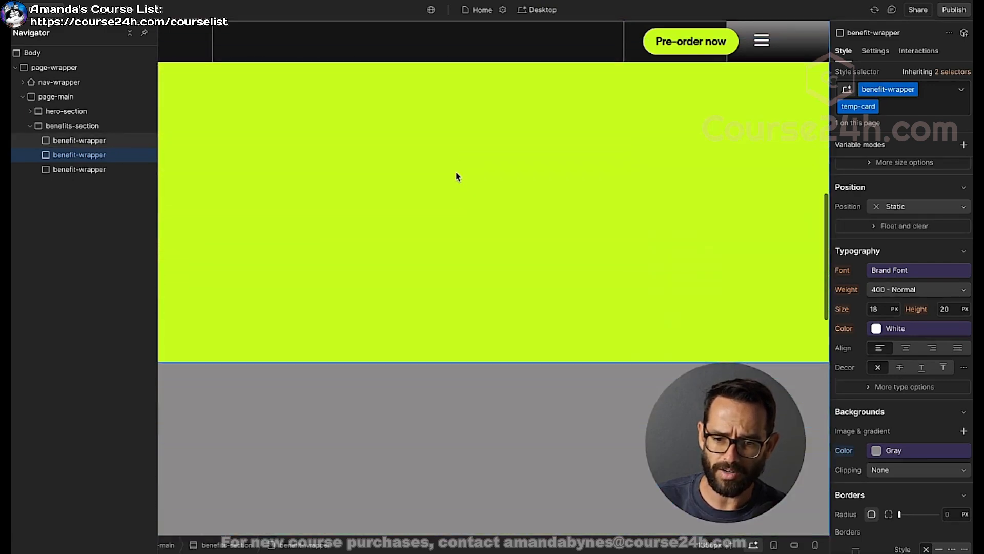
{"action": "scroll", "coordinate": [458, 176], "scroll_direction": "down", "scroll_amount": 10}
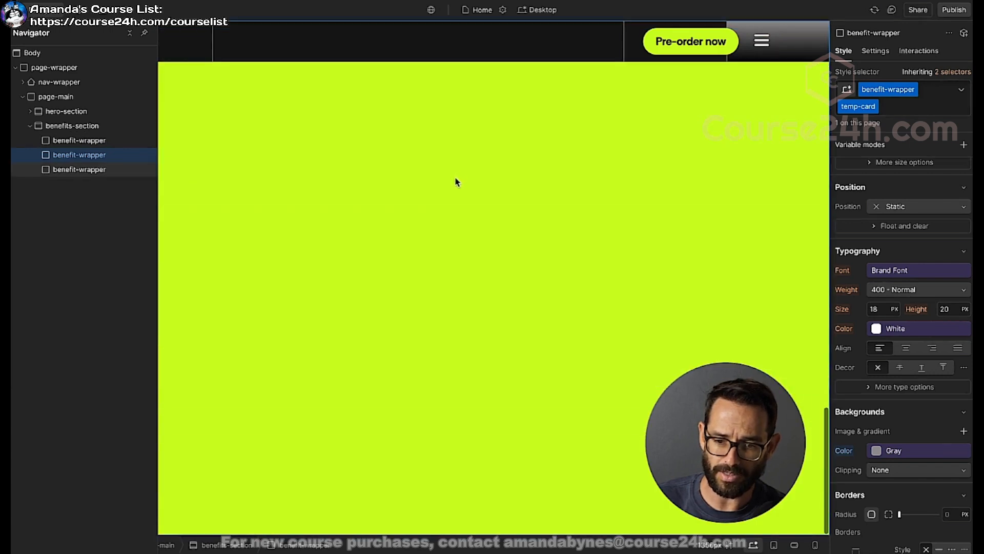
{"action": "left_click", "coordinate": [457, 185]}
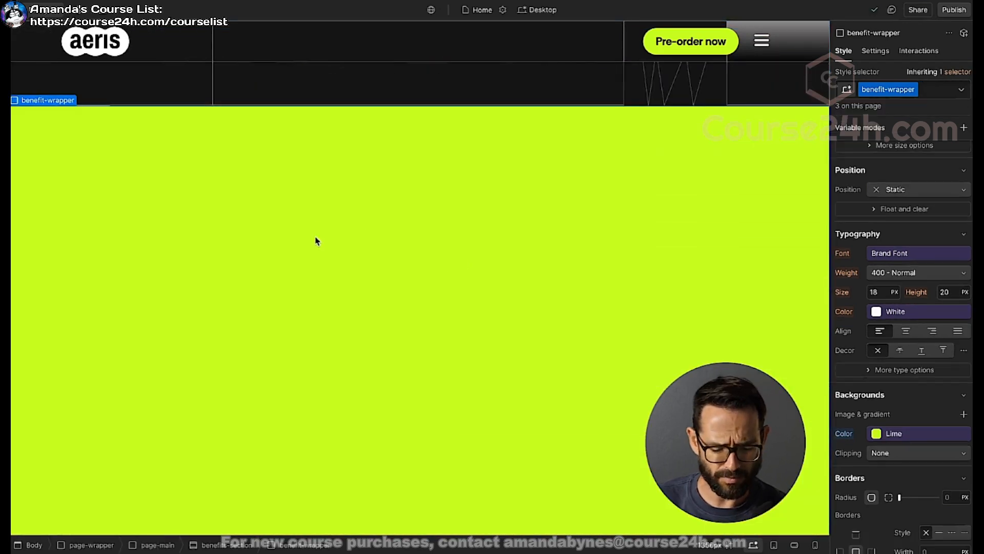
- Add an H1 heading reading "TEST!!" inside the first benefit-wrapper
{"action": "scroll", "coordinate": [322, 246], "scroll_direction": "up", "scroll_amount": 1}
{"action": "key", "text": "ctrl+e"}
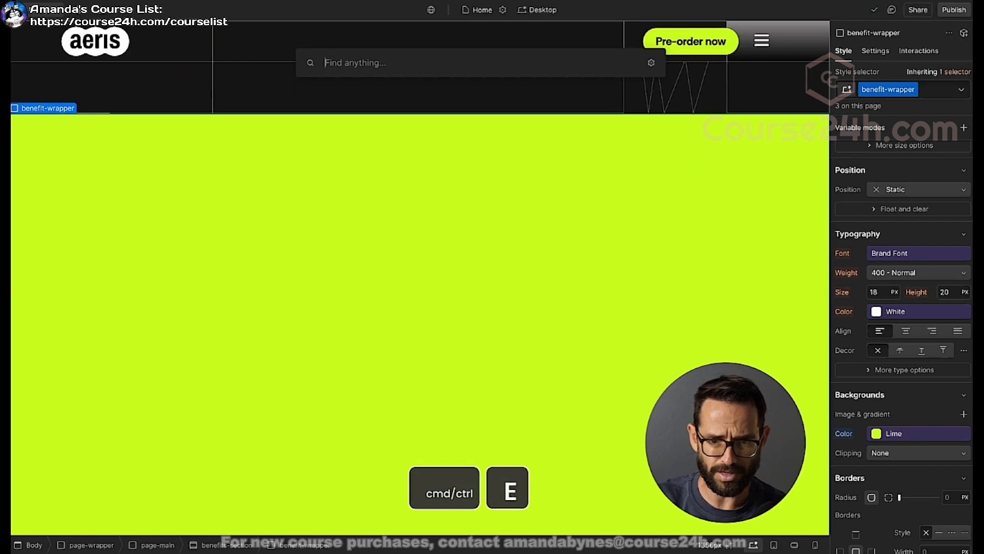
{"action": "type", "text": "h1"}
{"action": "key", "text": "Return"}
{"action": "double_click", "coordinate": [131, 155]}
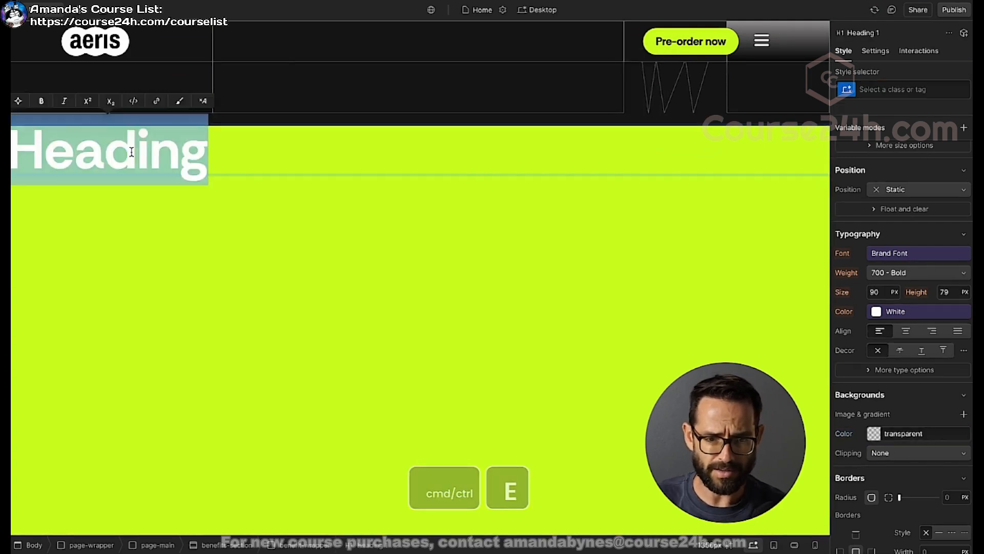
{"action": "type", "text": "TEST!!"}
{"action": "left_click", "coordinate": [255, 294]}
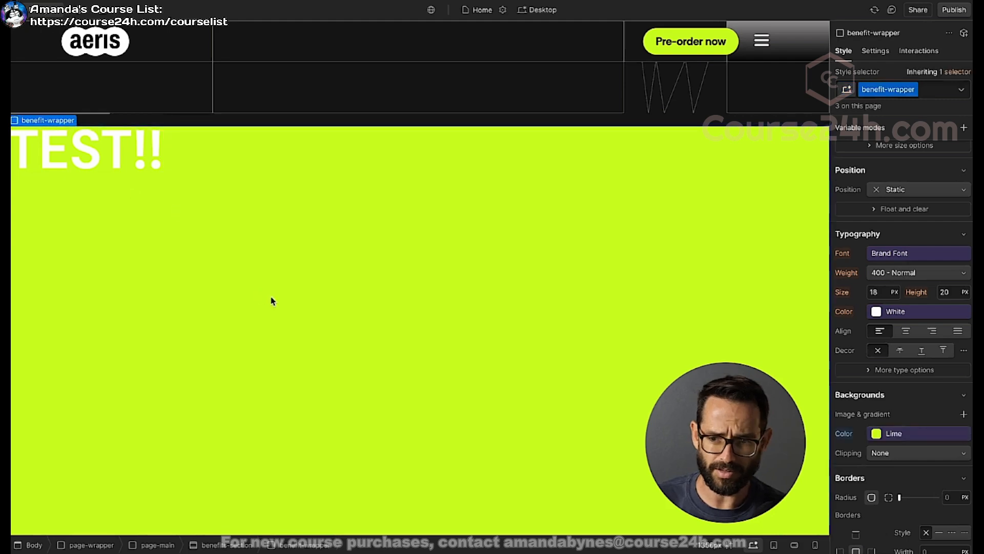
- Set the benefit-wrapper class to a flex layout with its content centered on both axes
{"action": "scroll", "coordinate": [830, 333], "scroll_direction": "up", "scroll_amount": 3}
{"action": "scroll", "coordinate": [622, 352], "scroll_direction": "down", "scroll_amount": 2}
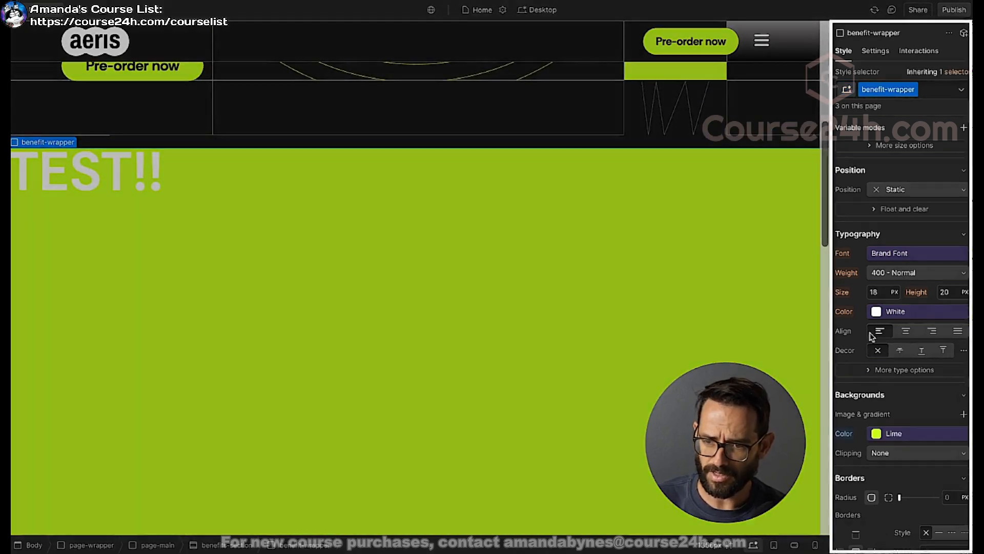
{"action": "scroll", "coordinate": [909, 332], "scroll_direction": "up", "scroll_amount": 5}
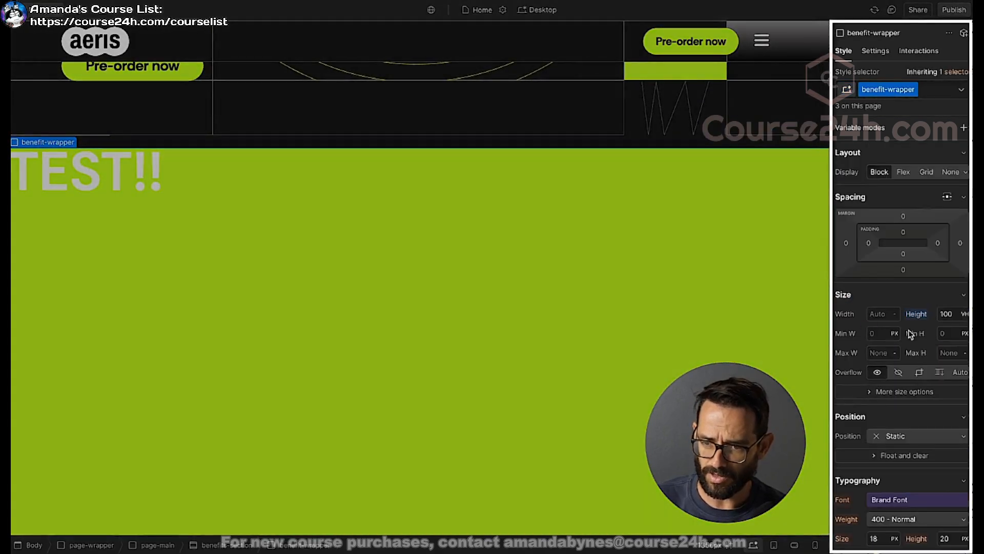
{"action": "left_click", "coordinate": [903, 172]}
{"action": "left_click", "coordinate": [885, 222]}
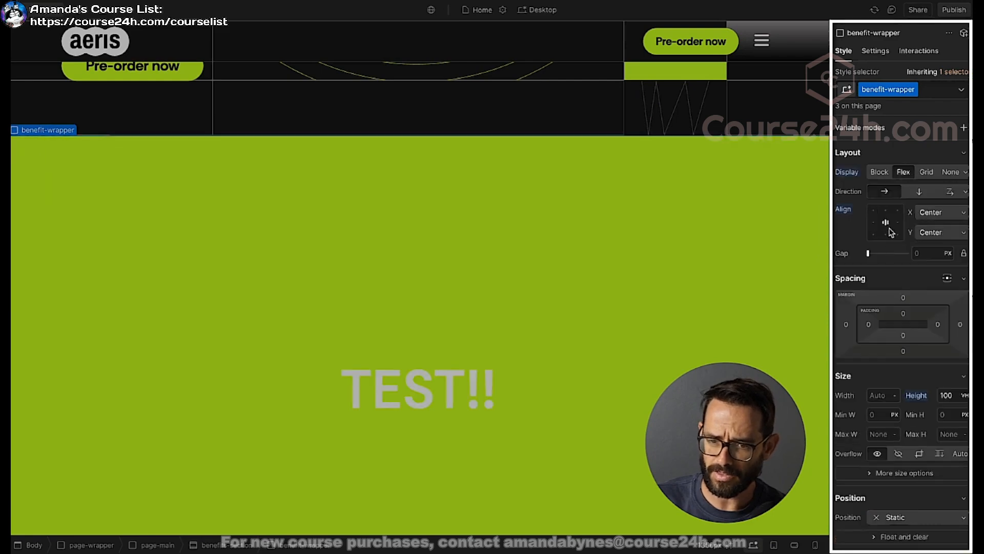
- Set the text color of the benefit-wrapper class to the Black variable
{"action": "scroll", "coordinate": [902, 382], "scroll_direction": "down", "scroll_amount": 5}
{"action": "left_click", "coordinate": [894, 419]}
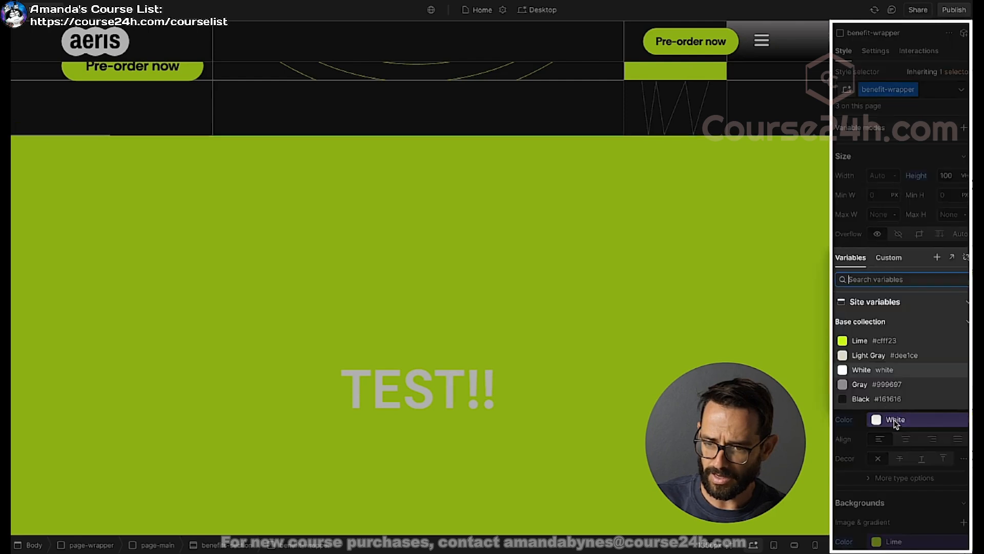
{"action": "left_click", "coordinate": [882, 399]}
{"action": "scroll", "coordinate": [466, 280], "scroll_direction": "down", "scroll_amount": 2}
- Copy the TEST!! heading into the gray second benefit-wrapper and the lime third one
{"action": "left_click", "coordinate": [450, 311]}
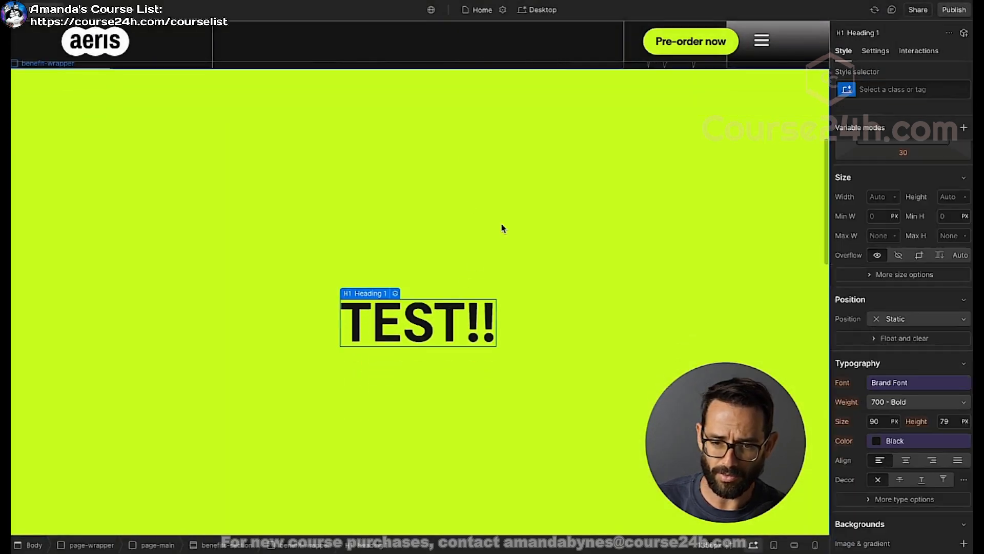
{"action": "scroll", "coordinate": [500, 240], "scroll_direction": "down", "scroll_amount": 8}
{"action": "scroll", "coordinate": [497, 239], "scroll_direction": "down", "scroll_amount": 1}
{"action": "left_click", "coordinate": [479, 279]}
{"action": "scroll", "coordinate": [479, 280], "scroll_direction": "down", "scroll_amount": 8}
{"action": "left_click", "coordinate": [470, 338]}
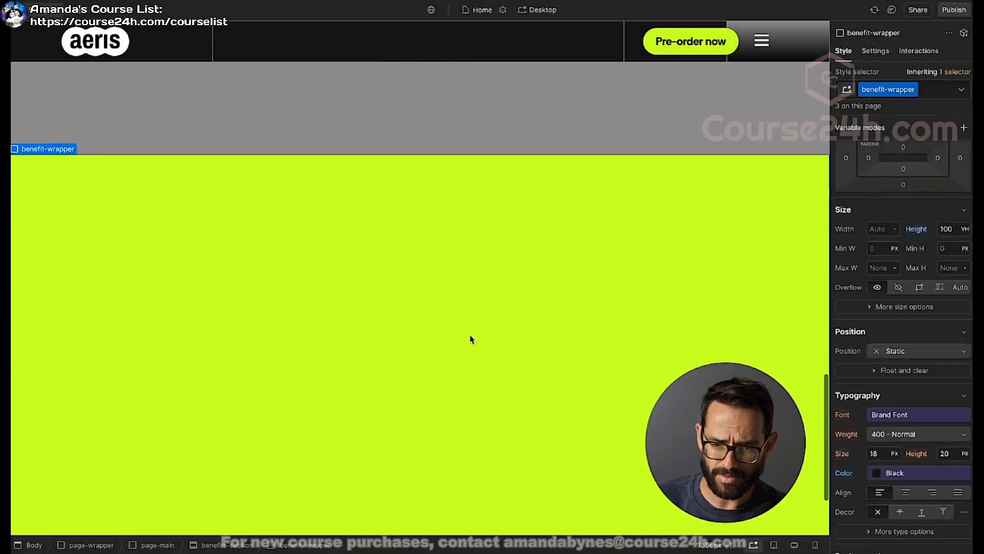
- Set the position of the benefit-wrapper class to Sticky with a top offset of 0
{"action": "scroll", "coordinate": [468, 316], "scroll_direction": "up", "scroll_amount": 1}
{"action": "scroll", "coordinate": [364, 259], "scroll_direction": "up", "scroll_amount": 6}
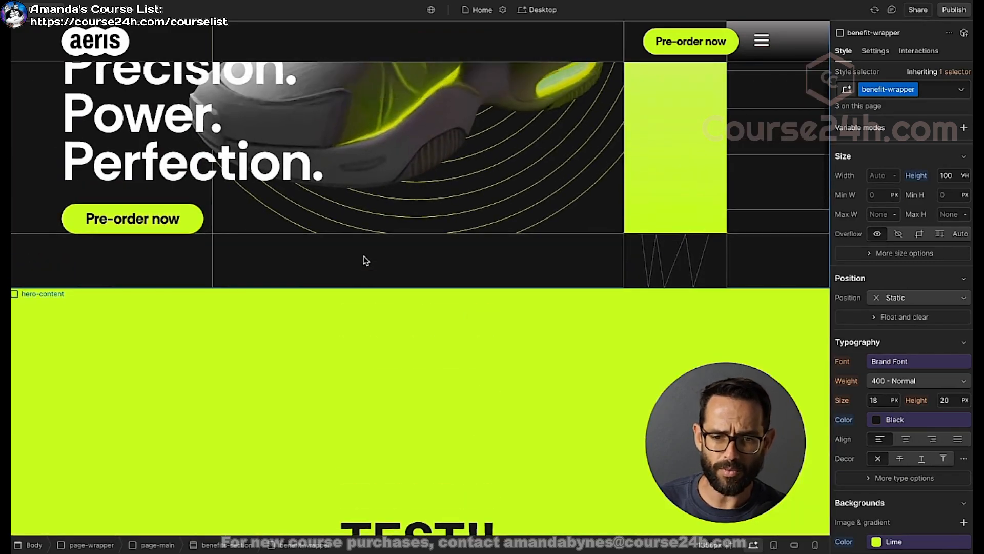
{"action": "scroll", "coordinate": [379, 245], "scroll_direction": "down", "scroll_amount": 20}
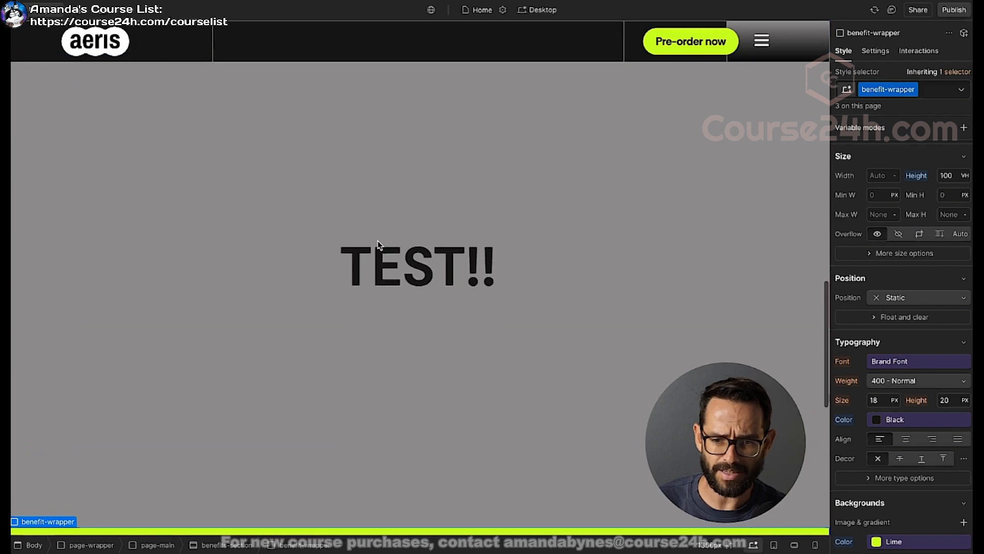
{"action": "scroll", "coordinate": [379, 245], "scroll_direction": "up", "scroll_amount": 20}
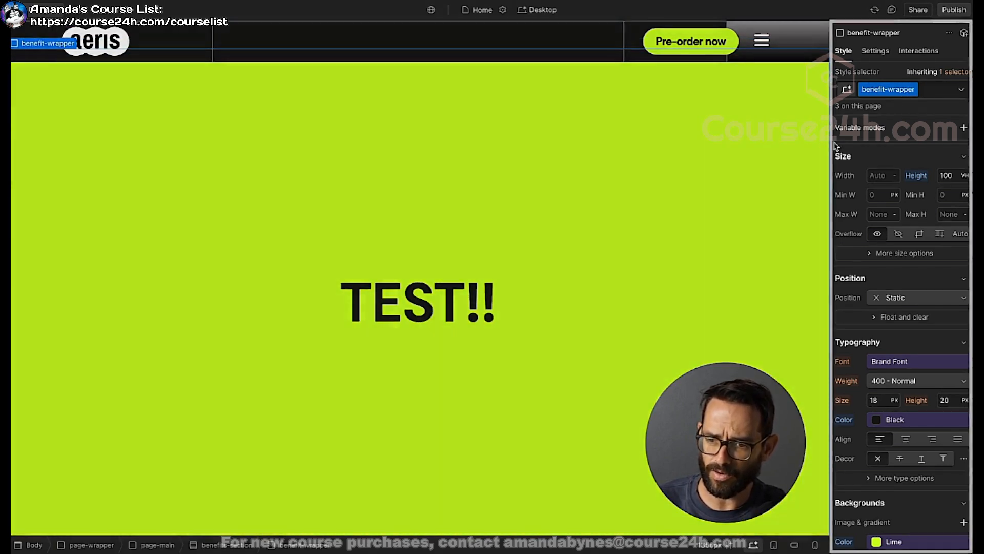
{"action": "scroll", "coordinate": [893, 189], "scroll_direction": "down", "scroll_amount": 2}
{"action": "left_click", "coordinate": [899, 258]}
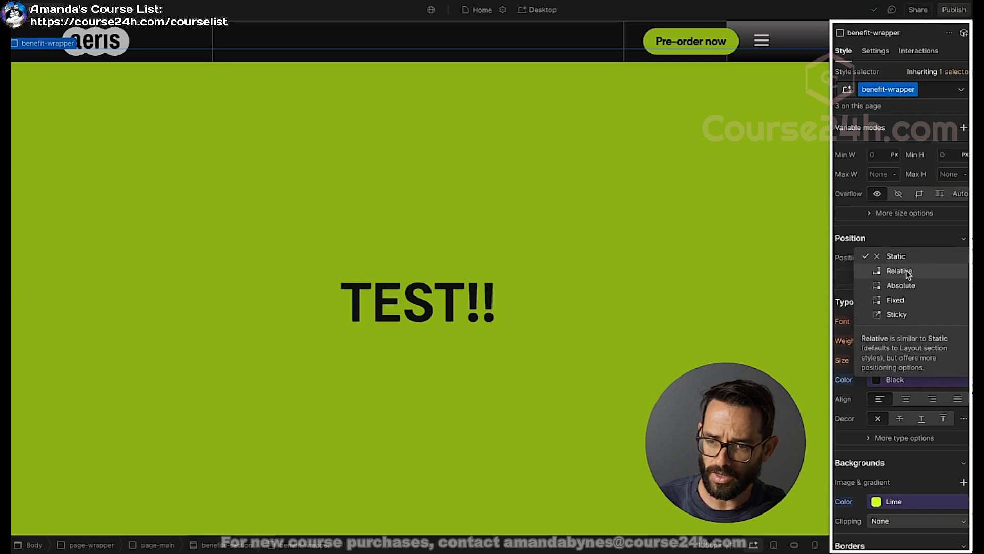
{"action": "left_click", "coordinate": [900, 313]}
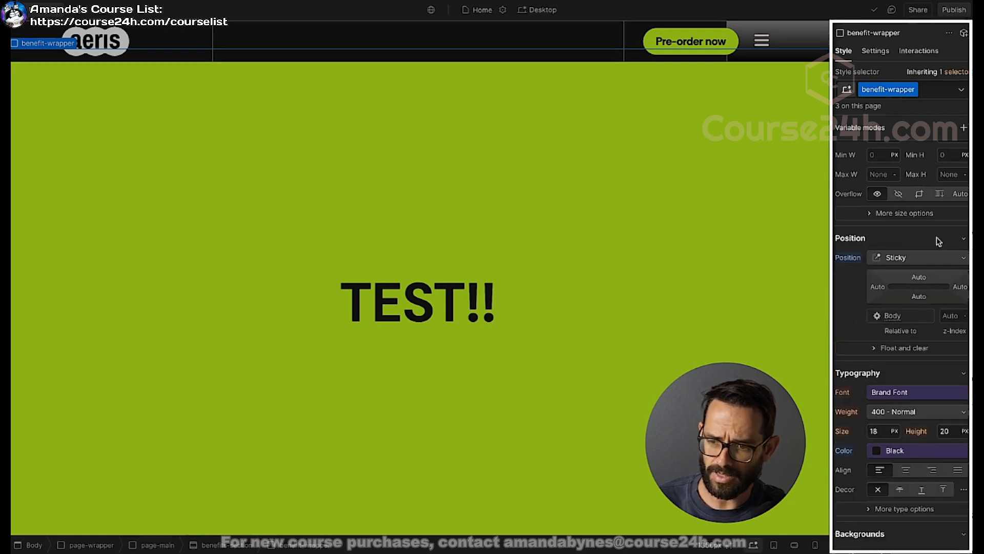
{"action": "left_click", "coordinate": [920, 277]}
{"action": "type", "text": "0"}
{"action": "key", "text": "Return"}
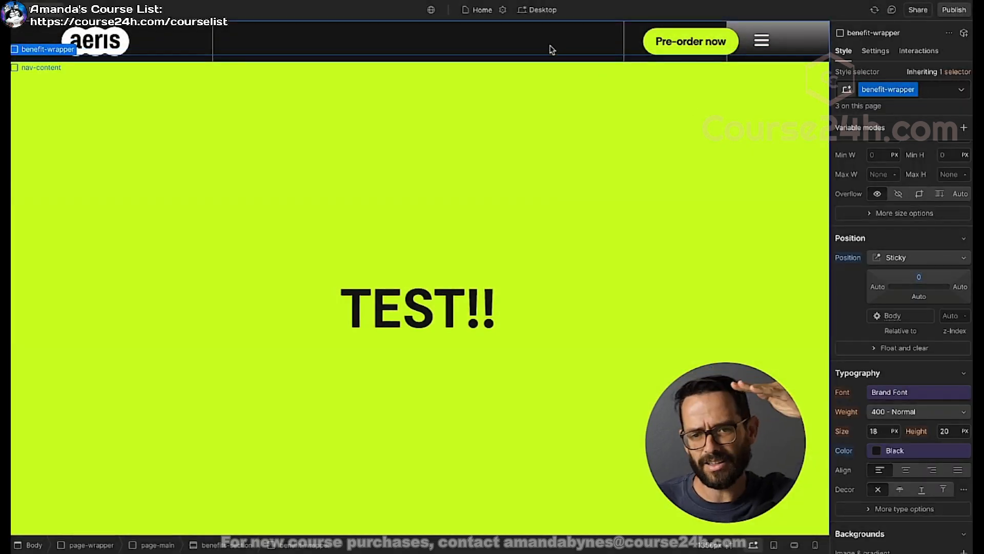
- Examine how the sticky benefit-wrappers stack over each other along the page
{"action": "scroll", "coordinate": [527, 89], "scroll_direction": "up", "scroll_amount": 3}
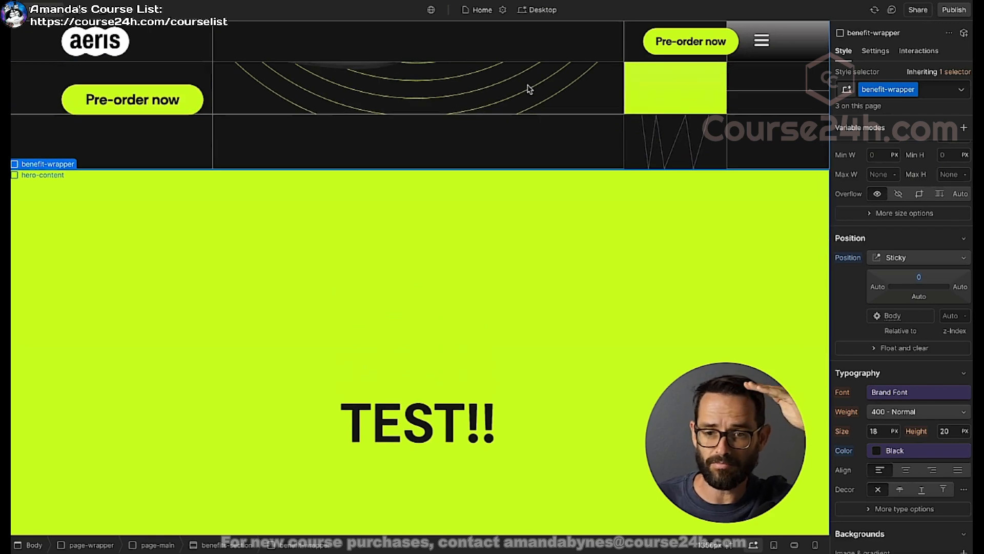
{"action": "scroll", "coordinate": [527, 94], "scroll_direction": "up", "scroll_amount": 3}
{"action": "scroll", "coordinate": [562, 180], "scroll_direction": "down", "scroll_amount": 4}
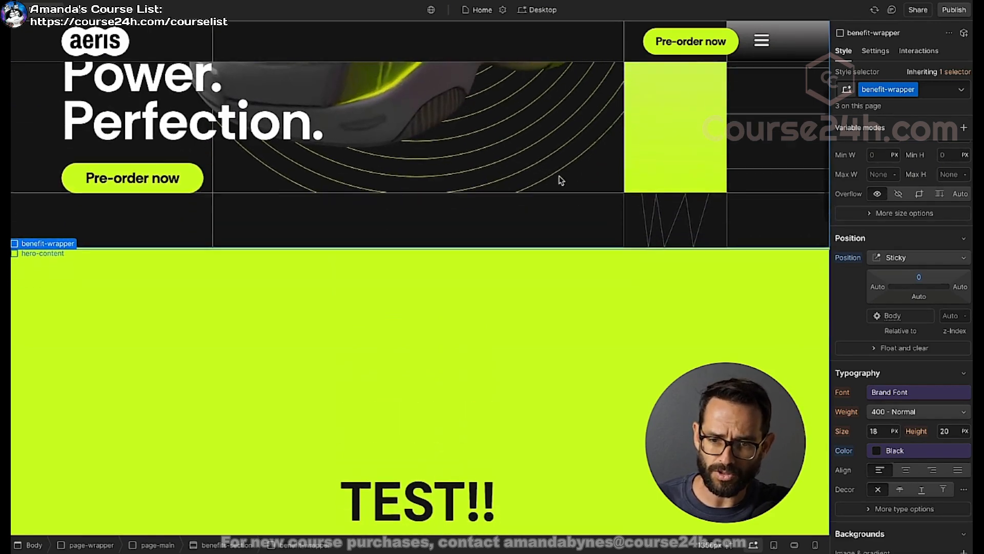
{"action": "scroll", "coordinate": [562, 180], "scroll_direction": "down", "scroll_amount": 3}
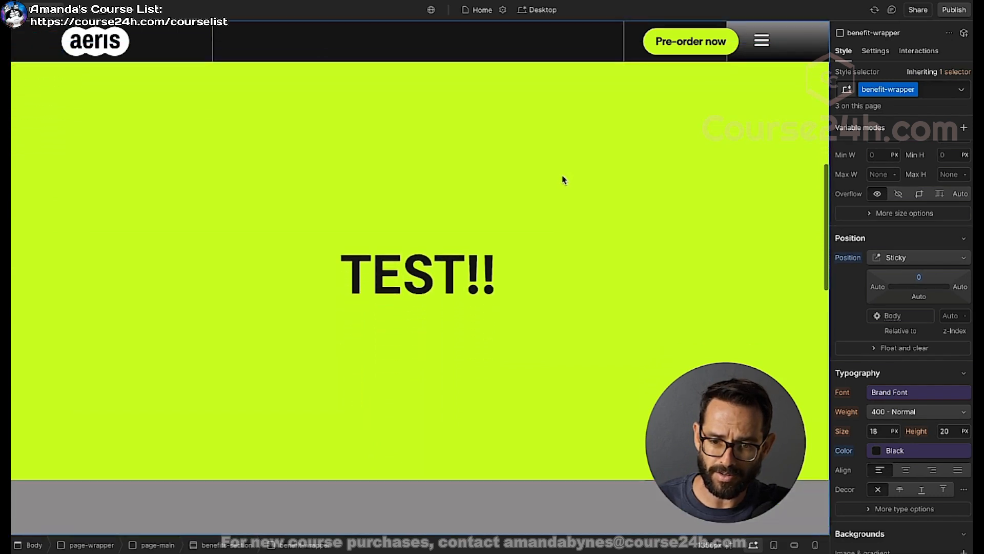
{"action": "scroll", "coordinate": [563, 179], "scroll_direction": "down", "scroll_amount": 3}
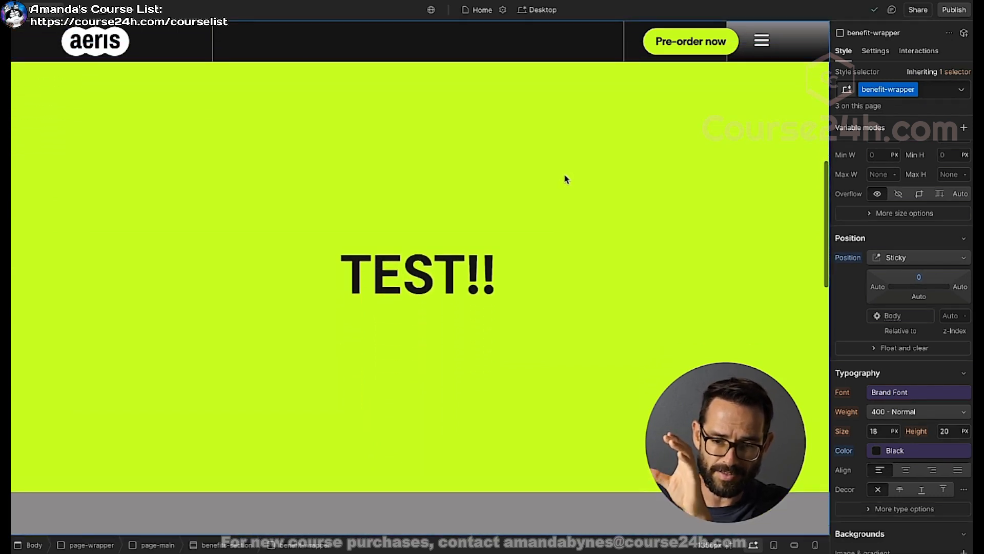
{"action": "scroll", "coordinate": [566, 179], "scroll_direction": "down", "scroll_amount": 5}
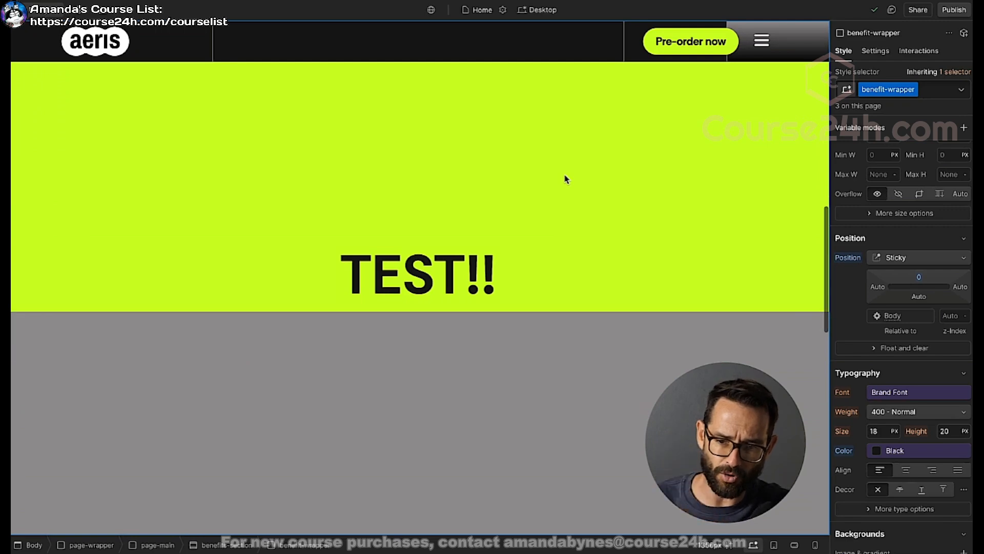
{"action": "scroll", "coordinate": [566, 179], "scroll_direction": "down", "scroll_amount": 4}
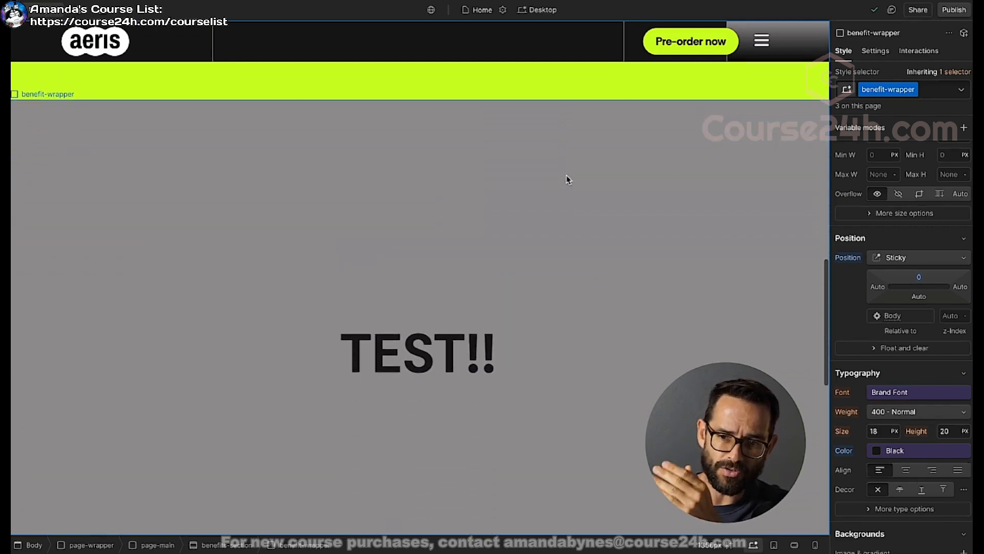
{"action": "scroll", "coordinate": [566, 179], "scroll_direction": "down", "scroll_amount": 3}
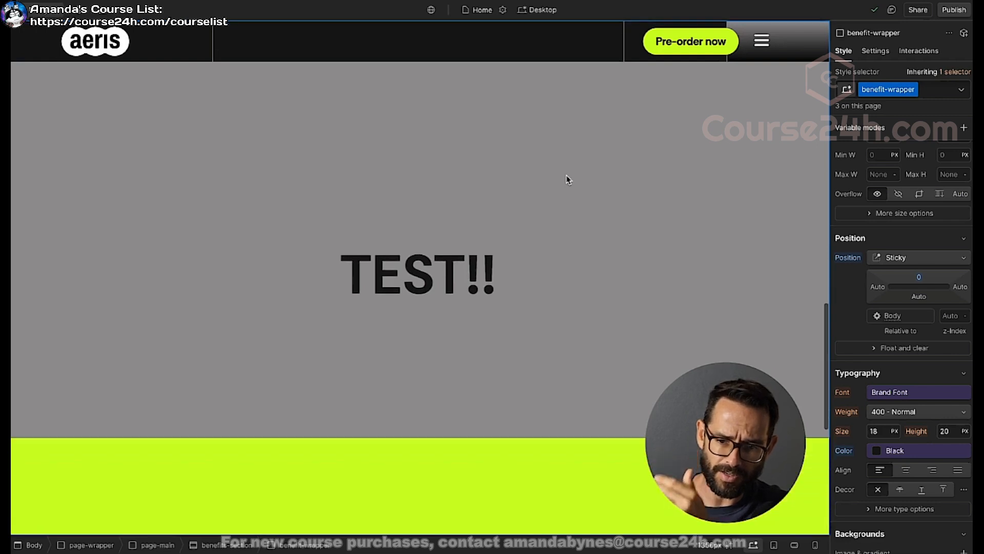
{"action": "scroll", "coordinate": [567, 179], "scroll_direction": "down", "scroll_amount": 5}
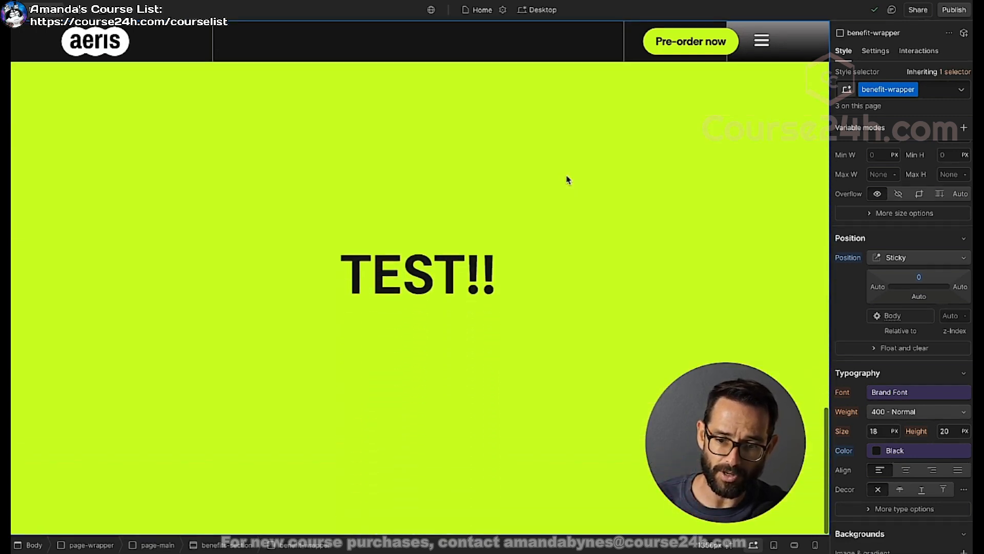
{"action": "scroll", "coordinate": [567, 178], "scroll_direction": "up", "scroll_amount": 4}
{"action": "scroll", "coordinate": [566, 179], "scroll_direction": "up", "scroll_amount": 8}
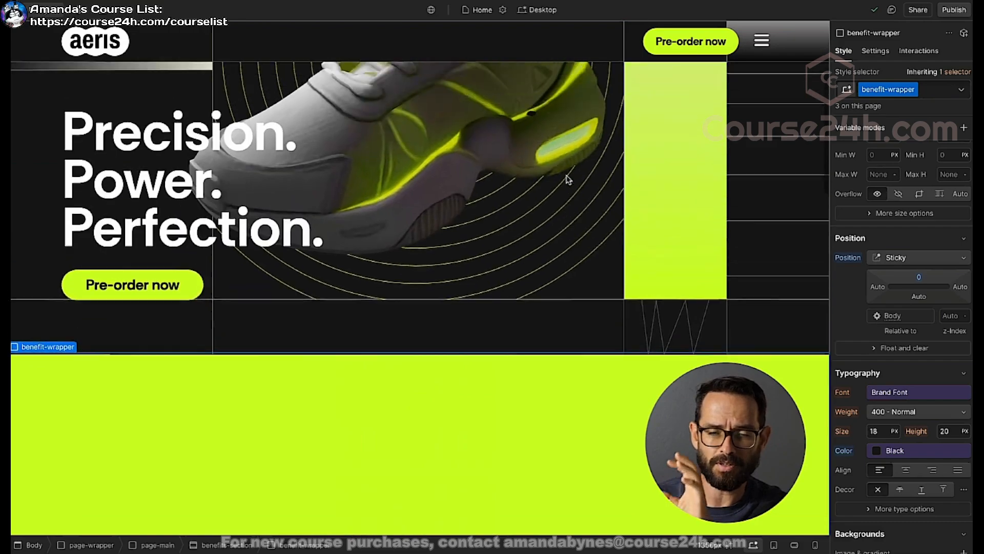
{"action": "scroll", "coordinate": [566, 179], "scroll_direction": "down", "scroll_amount": 3}
{"action": "scroll", "coordinate": [566, 179], "scroll_direction": "up", "scroll_amount": 5}
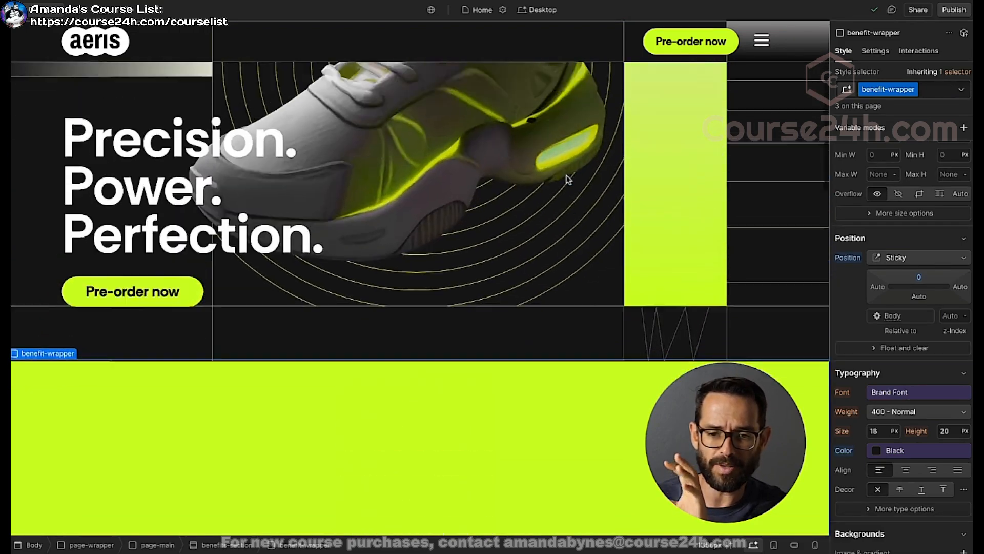
{"action": "scroll", "coordinate": [567, 179], "scroll_direction": "down", "scroll_amount": 6}
{"action": "scroll", "coordinate": [568, 179], "scroll_direction": "up", "scroll_amount": 5}
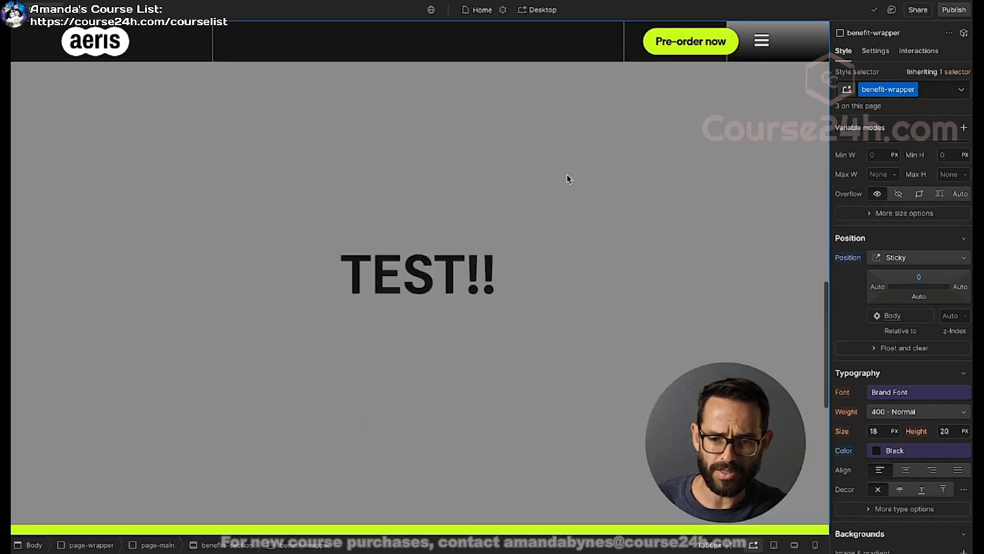
{"action": "scroll", "coordinate": [567, 179], "scroll_direction": "down", "scroll_amount": 3}
{"action": "scroll", "coordinate": [567, 179], "scroll_direction": "up", "scroll_amount": 3}
{"action": "scroll", "coordinate": [567, 178], "scroll_direction": "down", "scroll_amount": 5}
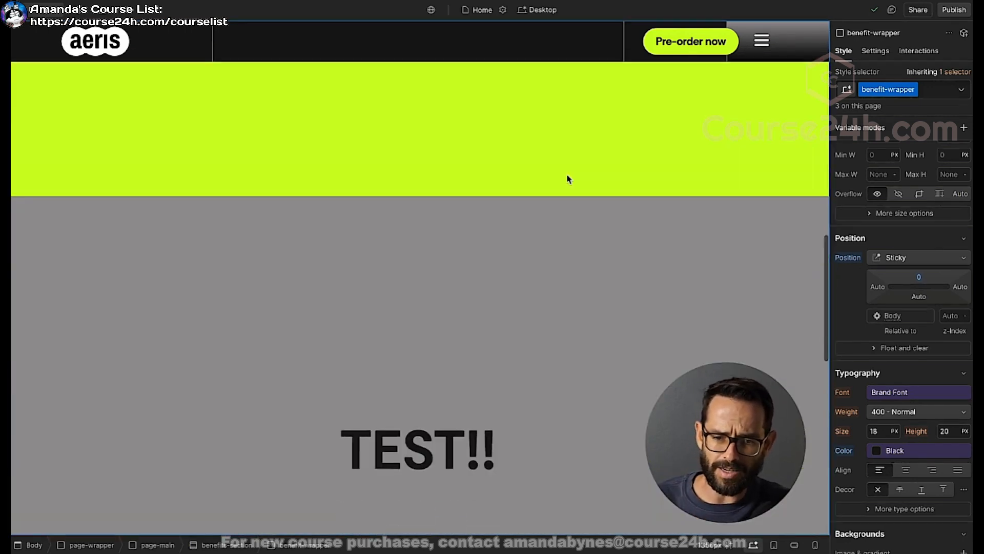
- Delete the second and third benefit-wrappers and the TEST!! heading inside the remaining one
{"action": "key", "text": "z"}
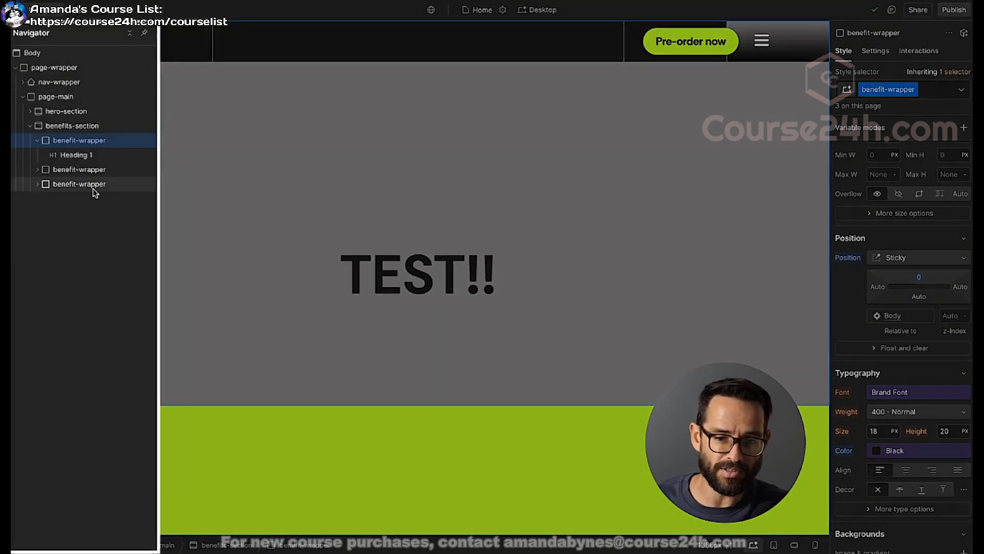
{"action": "left_click", "coordinate": [94, 186]}
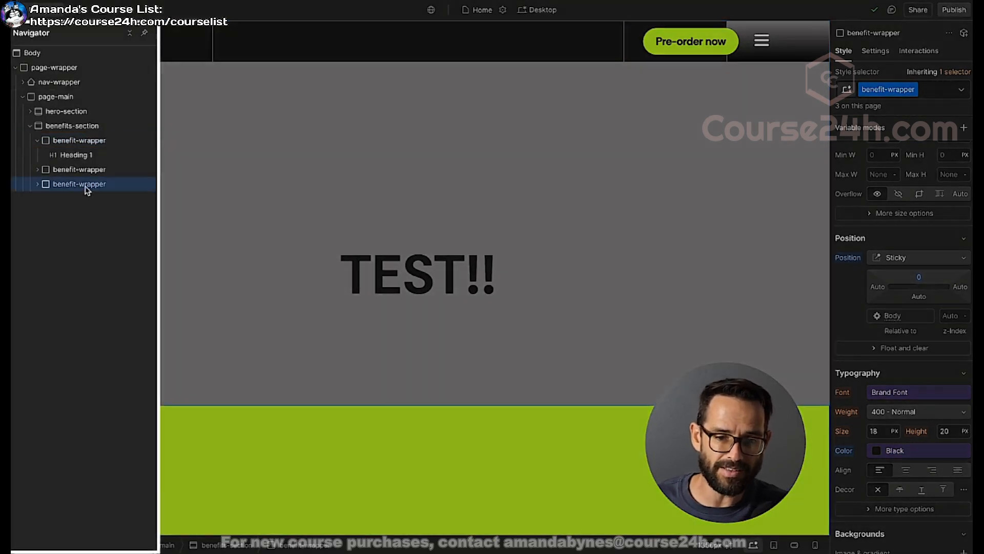
{"action": "key", "text": "Delete"}
{"action": "key", "text": "Delete"}
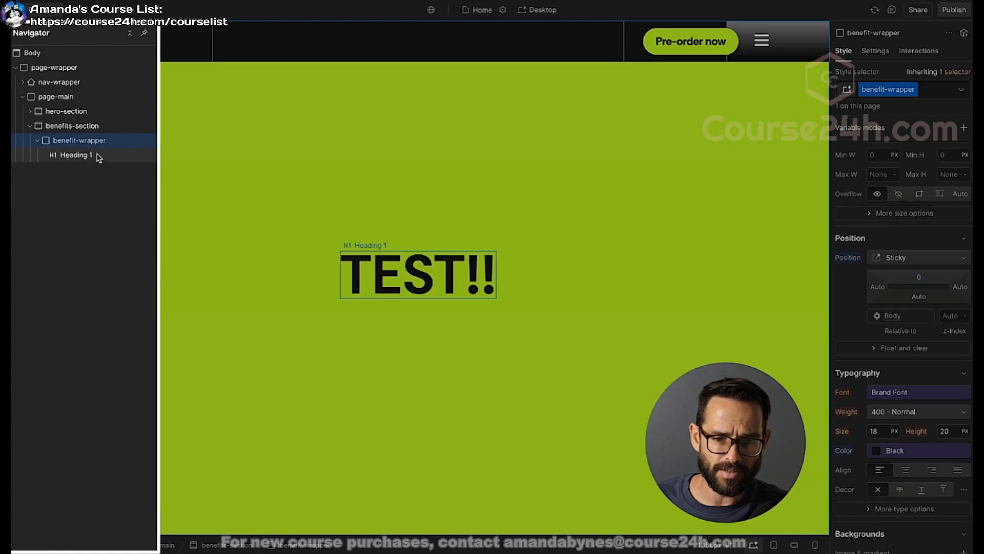
{"action": "left_click", "coordinate": [417, 260]}
{"action": "key", "text": "Delete"}
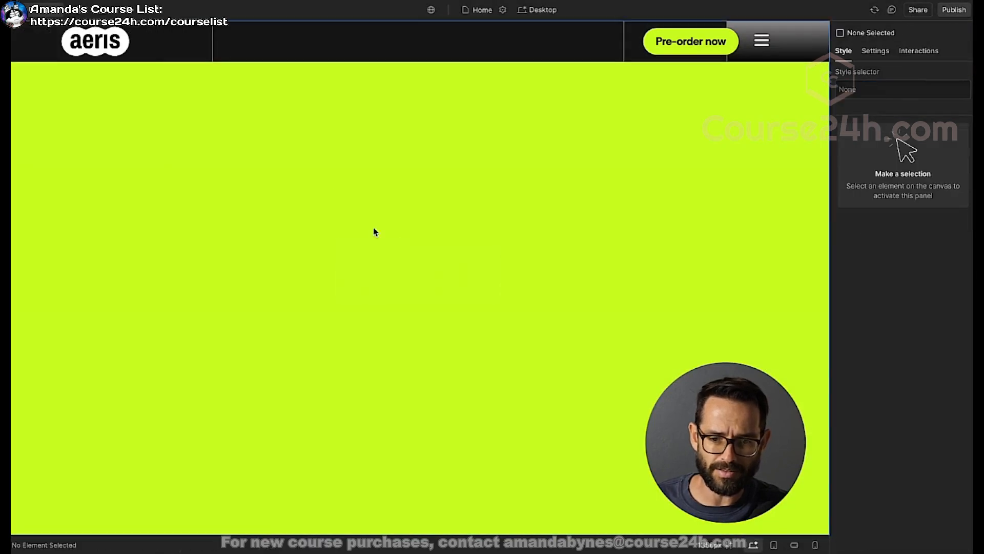
- Reset the alignment and the flex display setting of the benefit-wrapper class
{"action": "key", "text": "z"}
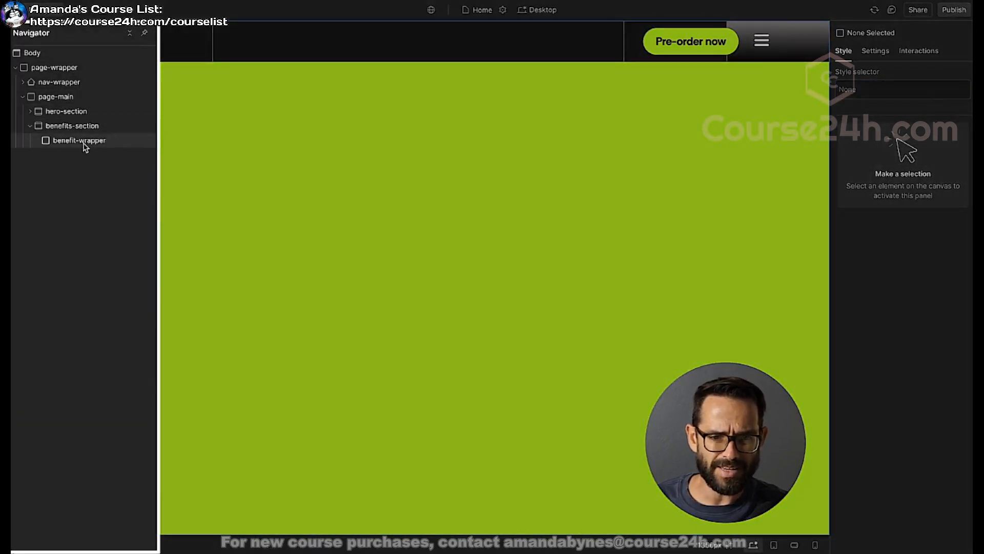
{"action": "left_click", "coordinate": [82, 141]}
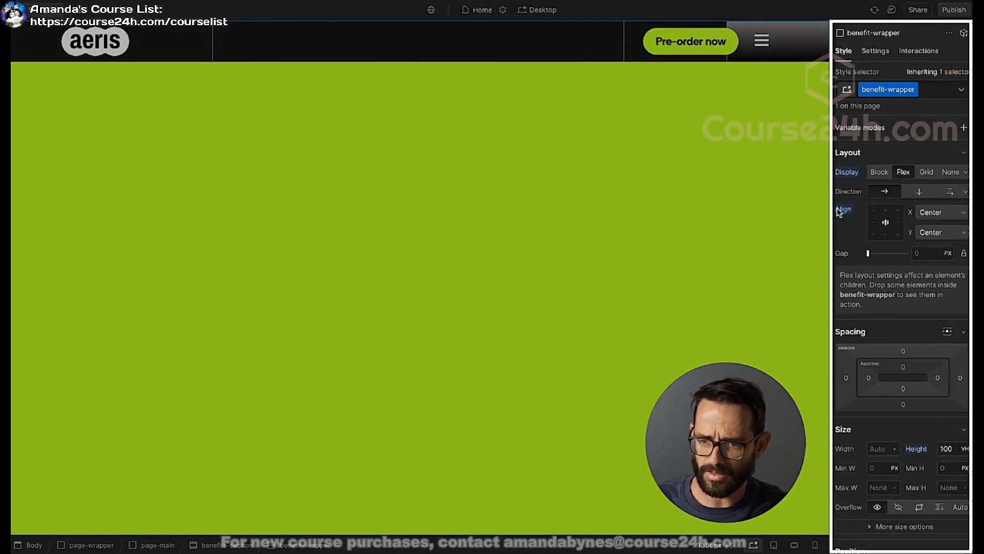
{"action": "left_click", "coordinate": [841, 210]}
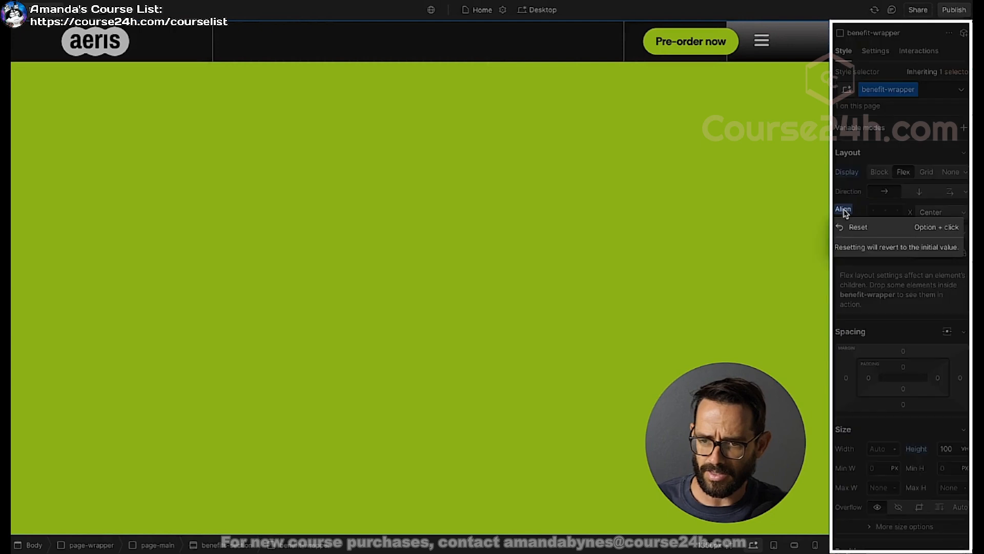
{"action": "left_click", "coordinate": [854, 226]}
{"action": "left_click", "coordinate": [847, 172]}
{"action": "left_click", "coordinate": [859, 190]}
{"action": "scroll", "coordinate": [864, 190], "scroll_direction": "down", "scroll_amount": 5}
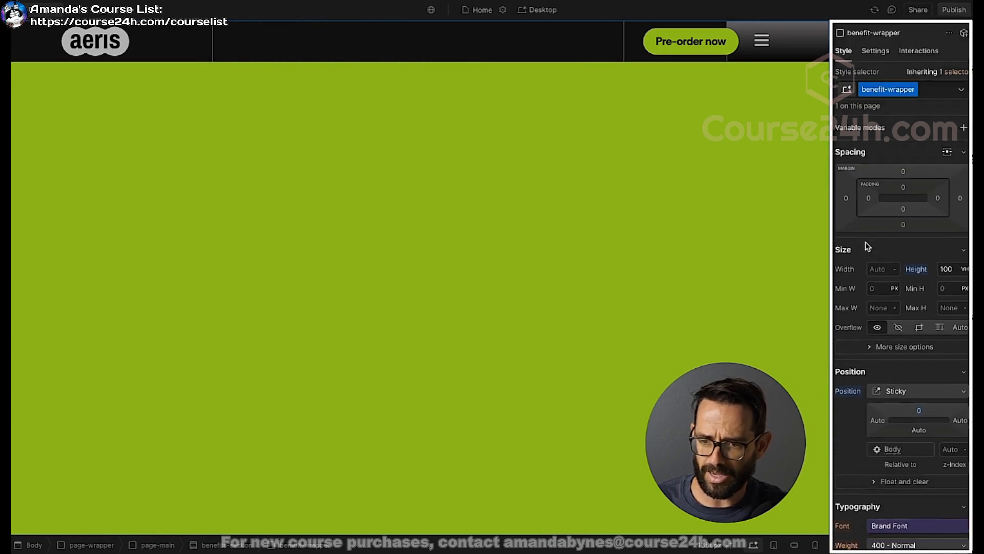
- Reset the text color and the background color of the benefit-wrapper class
{"action": "left_click", "coordinate": [848, 380]}
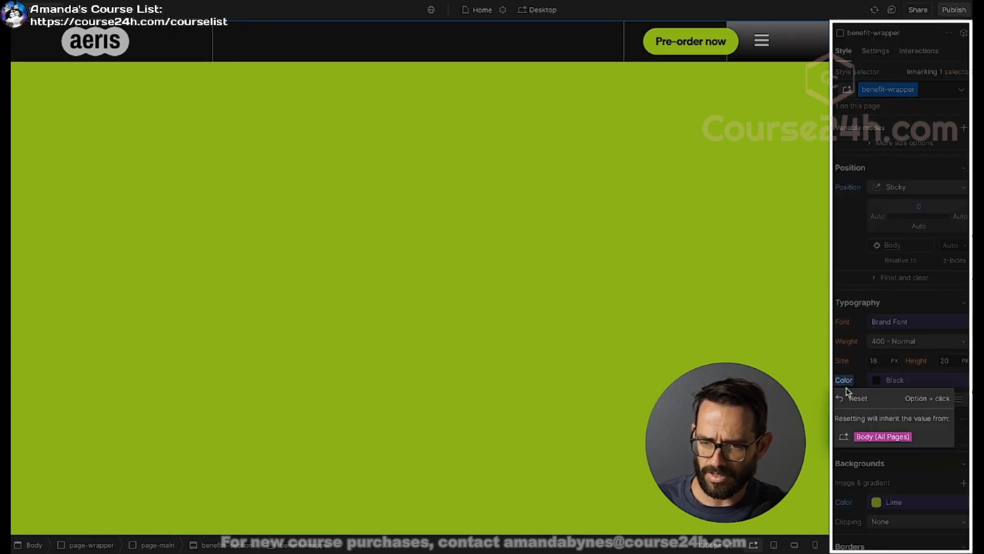
{"action": "left_click", "coordinate": [855, 399]}
{"action": "scroll", "coordinate": [851, 390], "scroll_direction": "down", "scroll_amount": 3}
{"action": "left_click", "coordinate": [844, 380]}
{"action": "left_click", "coordinate": [854, 398]}
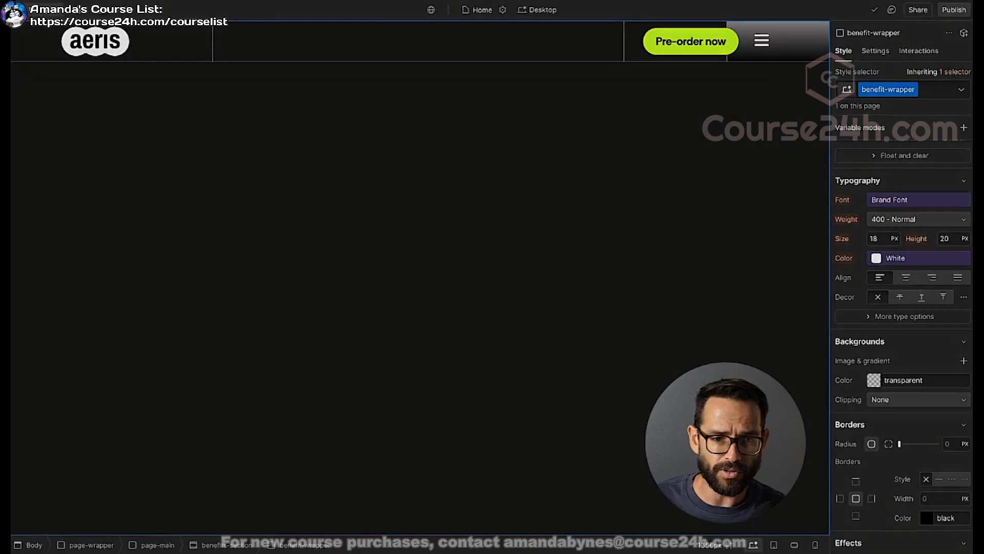
- Add two div blocks inside the benefit-wrapper
{"action": "key", "text": "z"}
{"action": "key", "text": "ctrl+e"}
{"action": "type", "text": "div"}
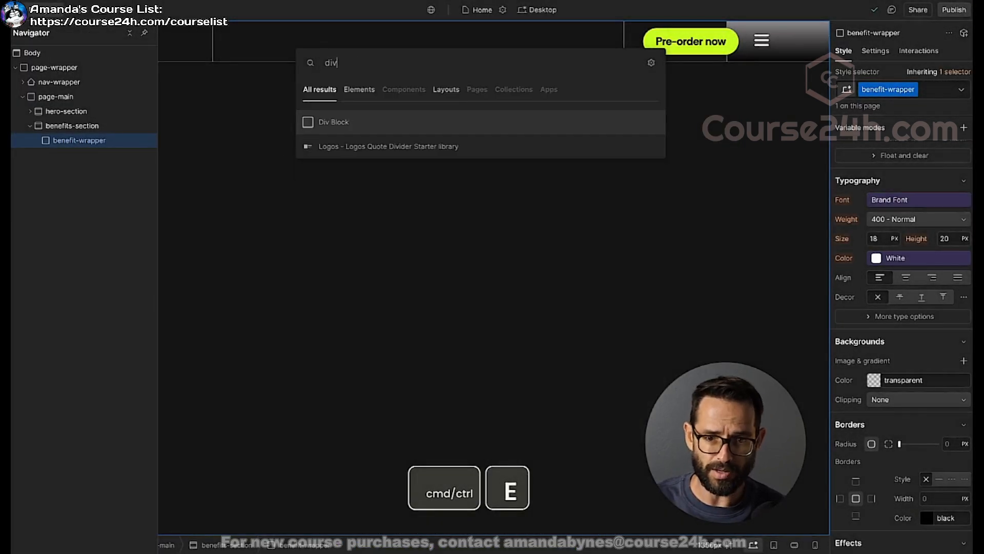
{"action": "key", "text": "Return"}
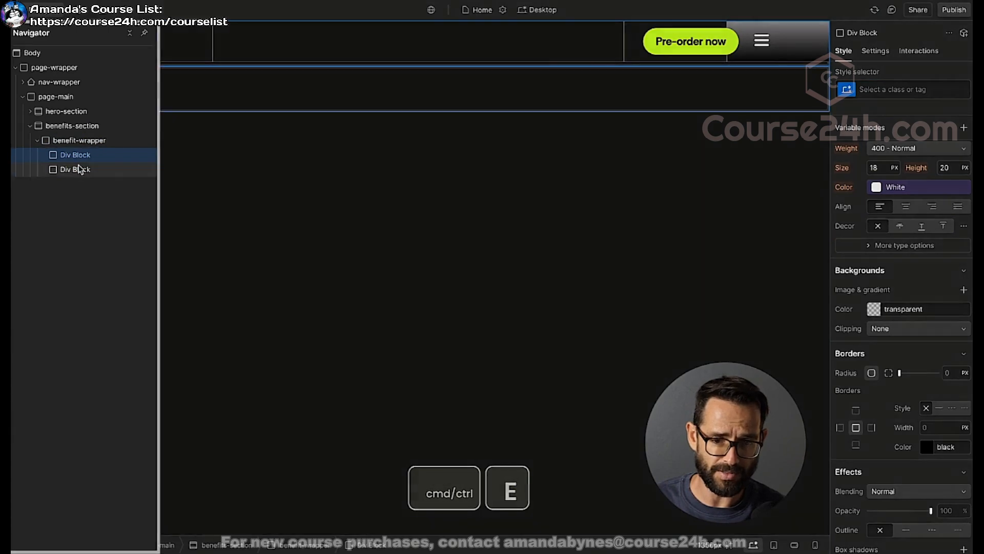
- Give the first div block in the benefit-wrapper the class benefit-info
{"action": "left_click", "coordinate": [919, 91]}
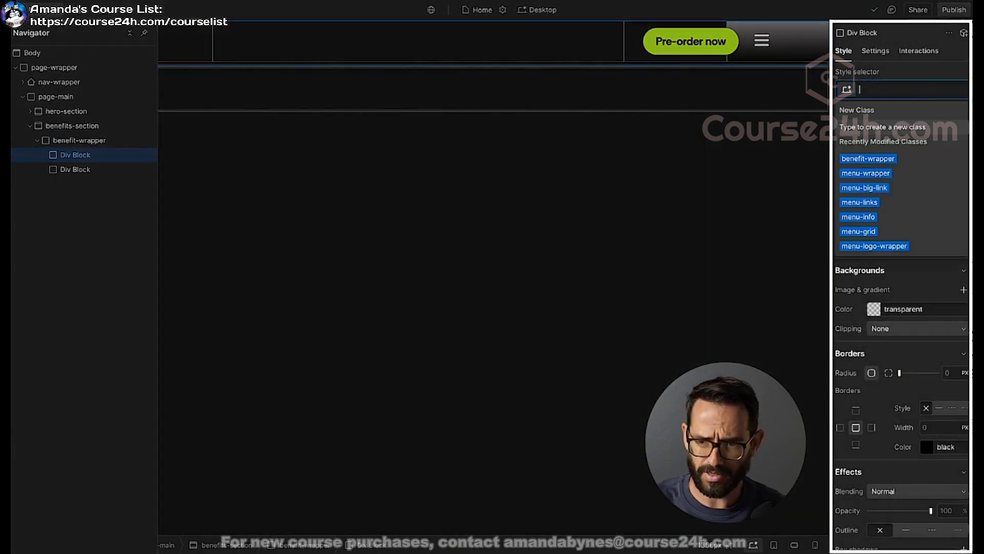
{"action": "type", "text": "benefit-i"}
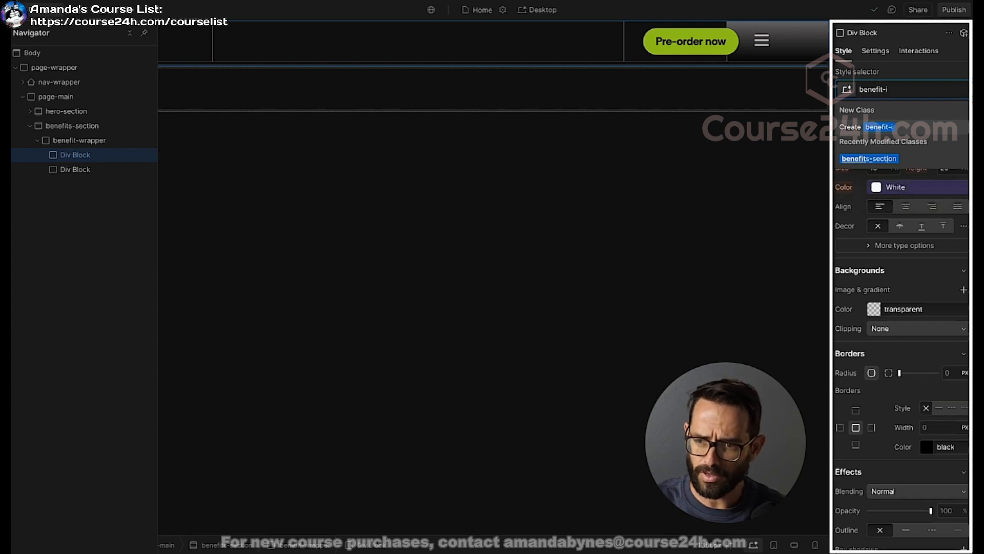
{"action": "type", "text": "nfo"}
{"action": "key", "text": "Return"}
- Give the second div block in the benefit-wrapper the class benefit-image
{"action": "left_click", "coordinate": [74, 169]}
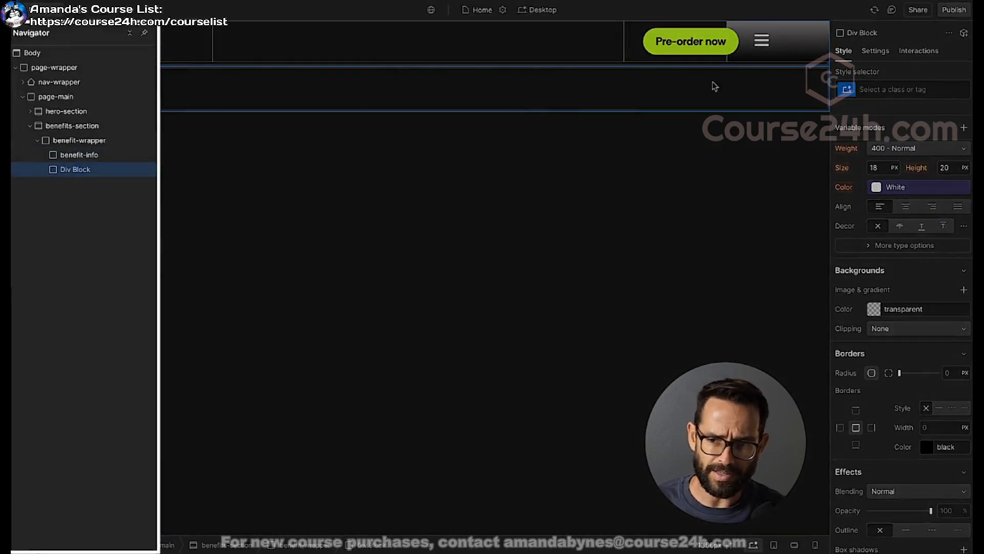
{"action": "left_click", "coordinate": [902, 89]}
{"action": "type", "text": "beneif"}
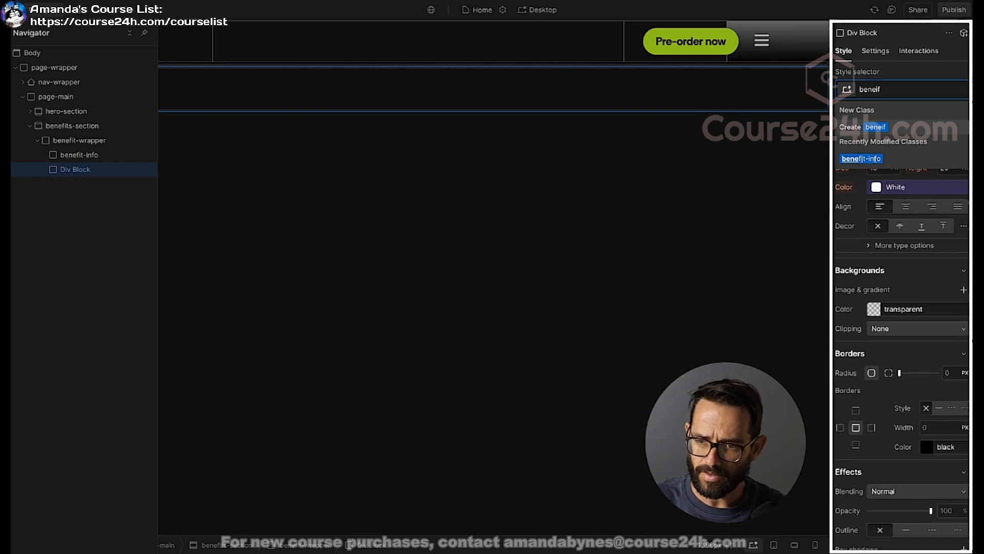
{"action": "key", "text": "BackSpace"}
{"action": "key", "text": "BackSpace"}
{"action": "type", "text": "fit-image"}
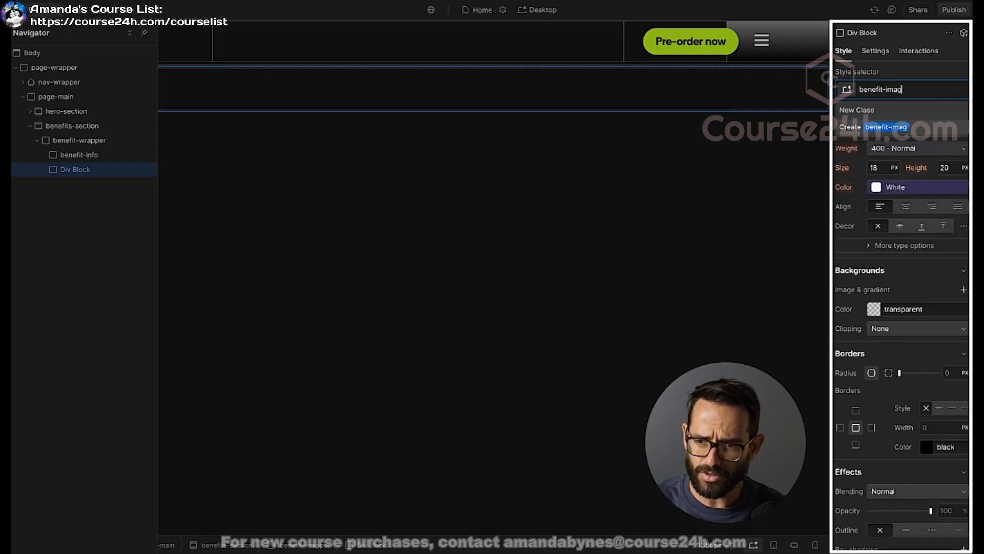
{"action": "key", "text": "Return"}
- Set the display of the benefit-wrapper to Flex and check the column layout of the first card in Figma
{"action": "left_click", "coordinate": [86, 140]}
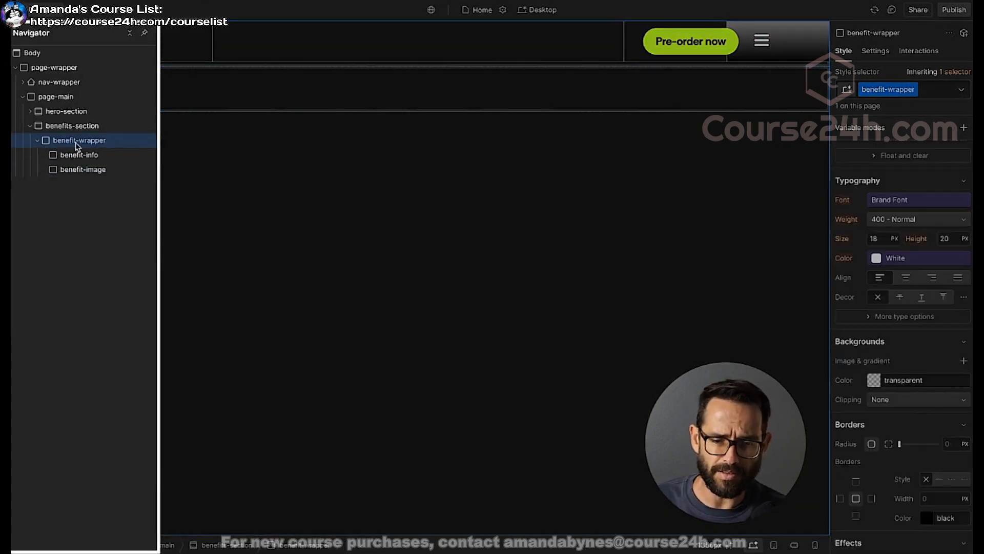
{"action": "left_click", "coordinate": [903, 172]}
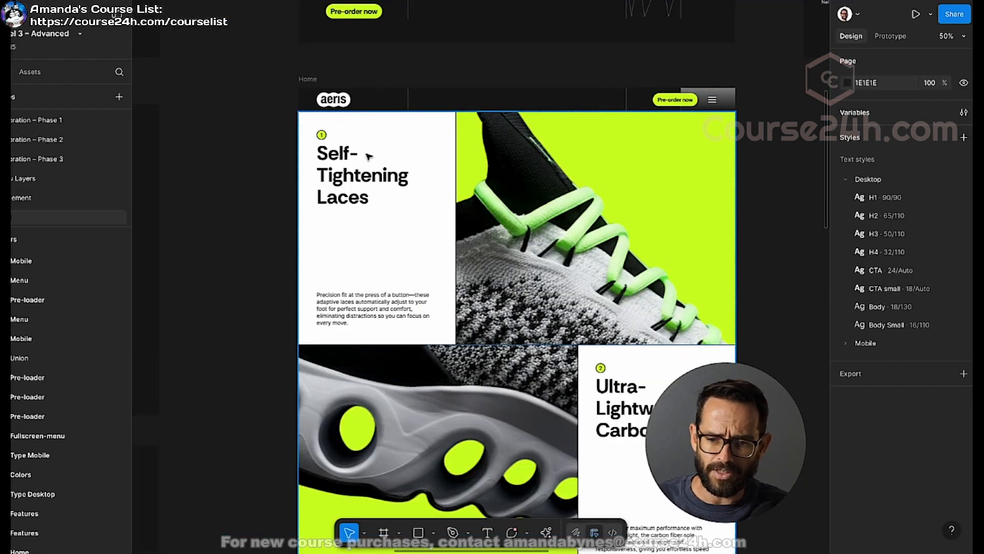
{"action": "scroll", "coordinate": [368, 156], "scroll_direction": "up", "scroll_amount": 4}
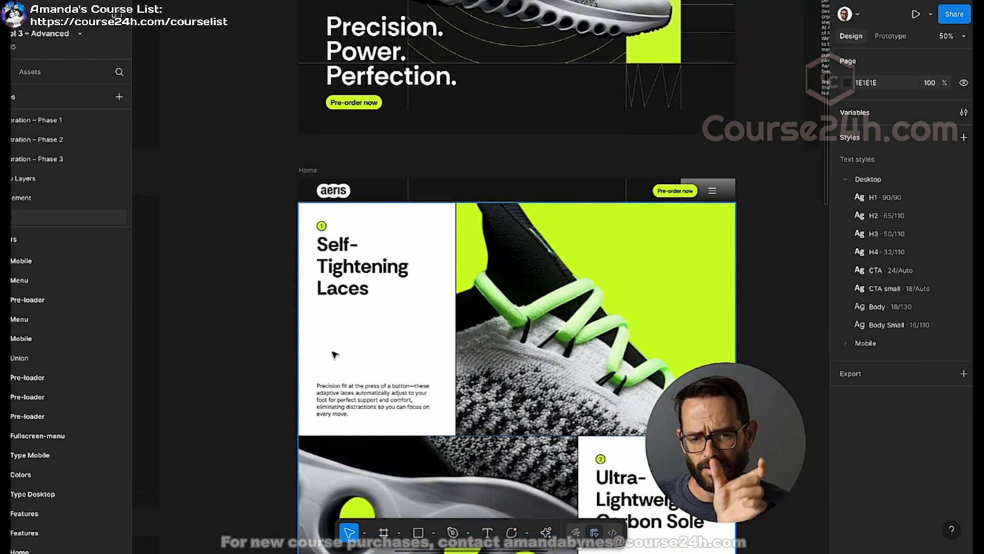
{"action": "scroll", "coordinate": [411, 301], "scroll_direction": "left", "scroll_amount": 1}
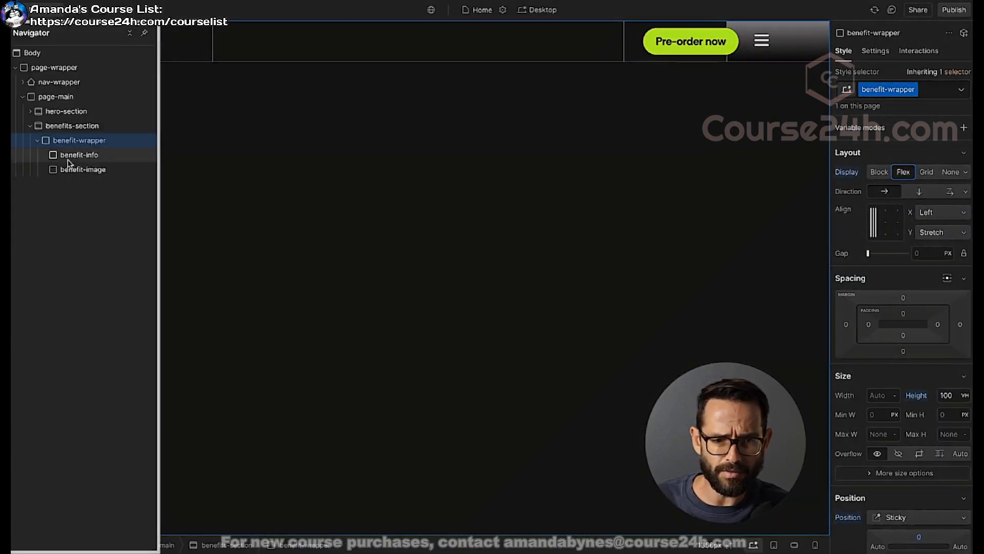
- Set the benefit-info width to 30% and let the benefit-image block grow to fill the remaining space
{"action": "left_click", "coordinate": [76, 154]}
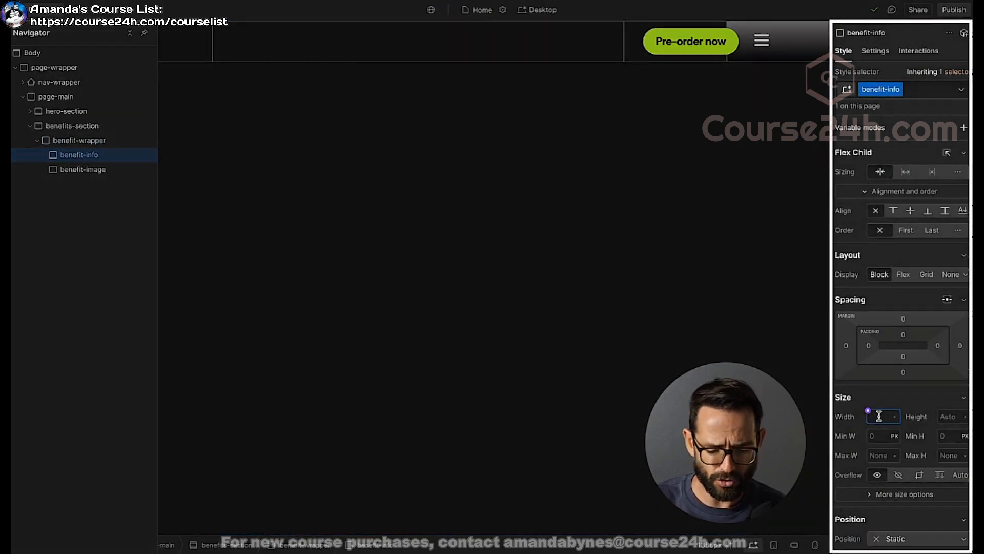
{"action": "key", "text": "Return"}
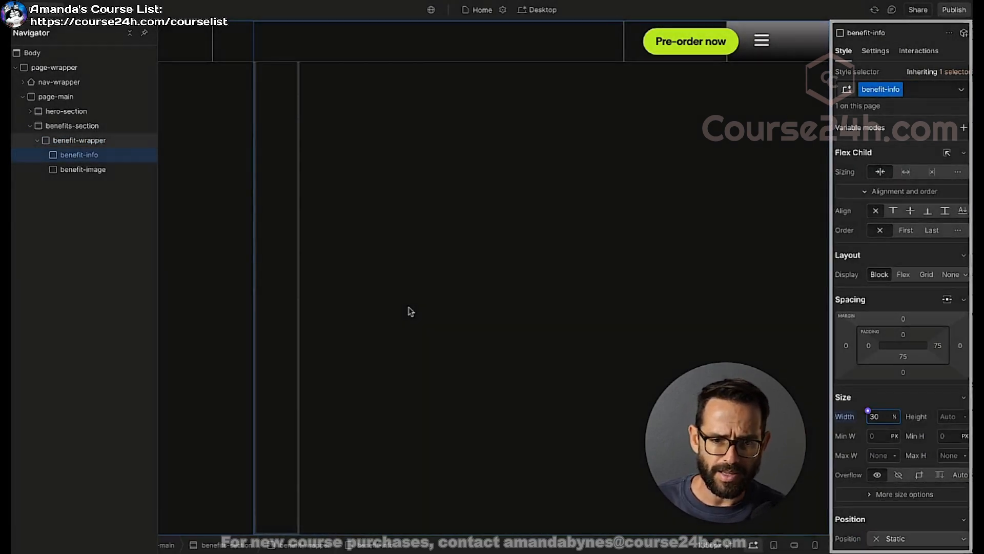
{"action": "left_click", "coordinate": [93, 173]}
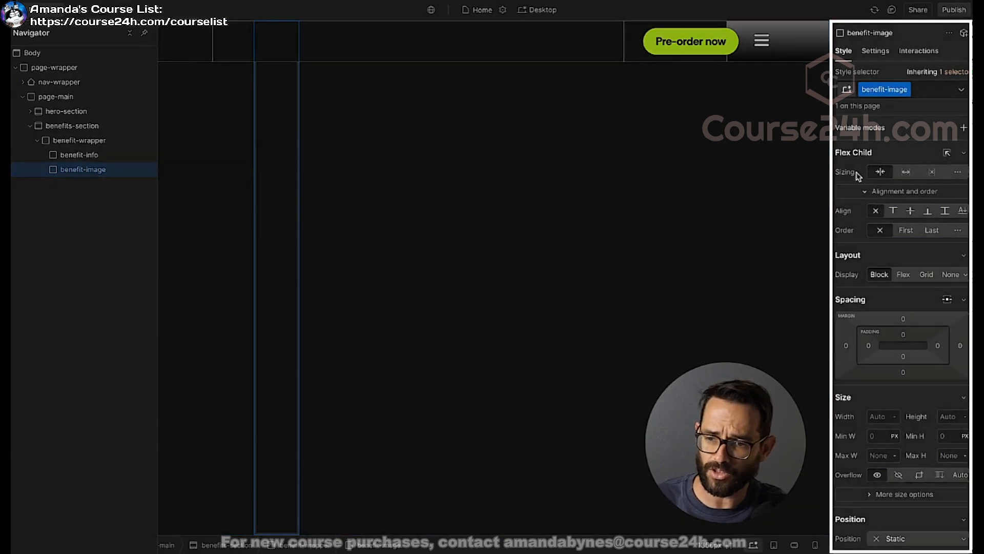
{"action": "left_click", "coordinate": [907, 174]}
{"action": "key", "text": "z"}
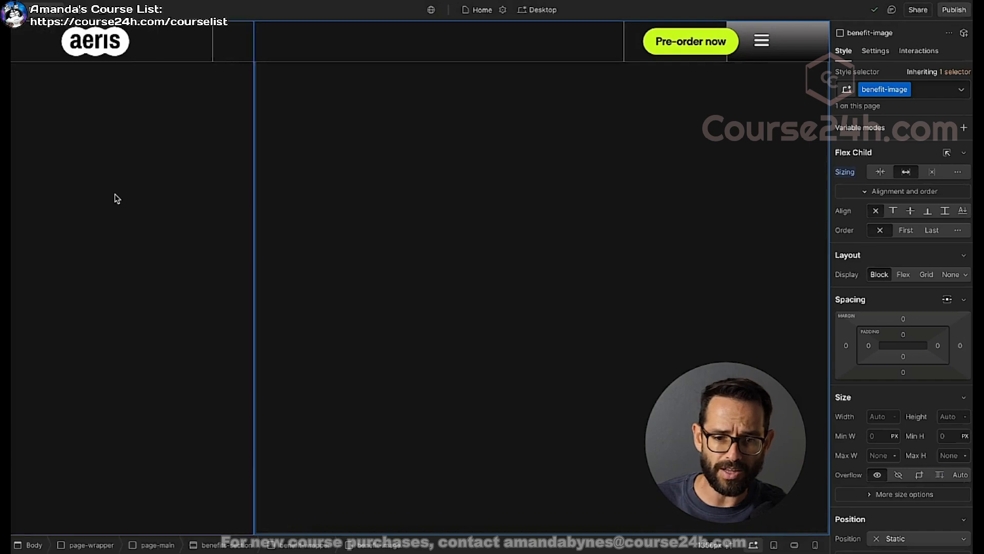
- Widen the benefit-info block to 40% and set its background color to the White variable
{"action": "left_click", "coordinate": [116, 199]}
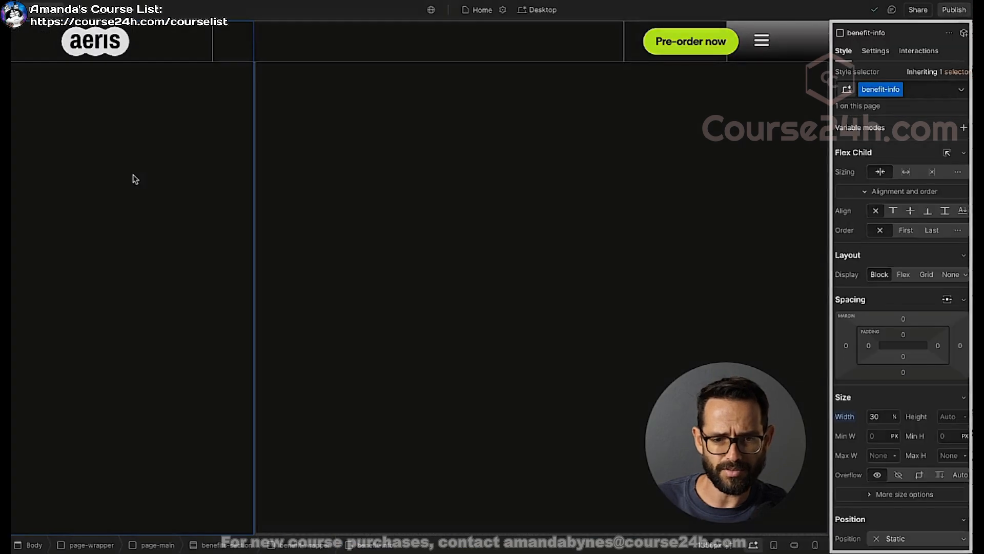
{"action": "type", "text": "35"}
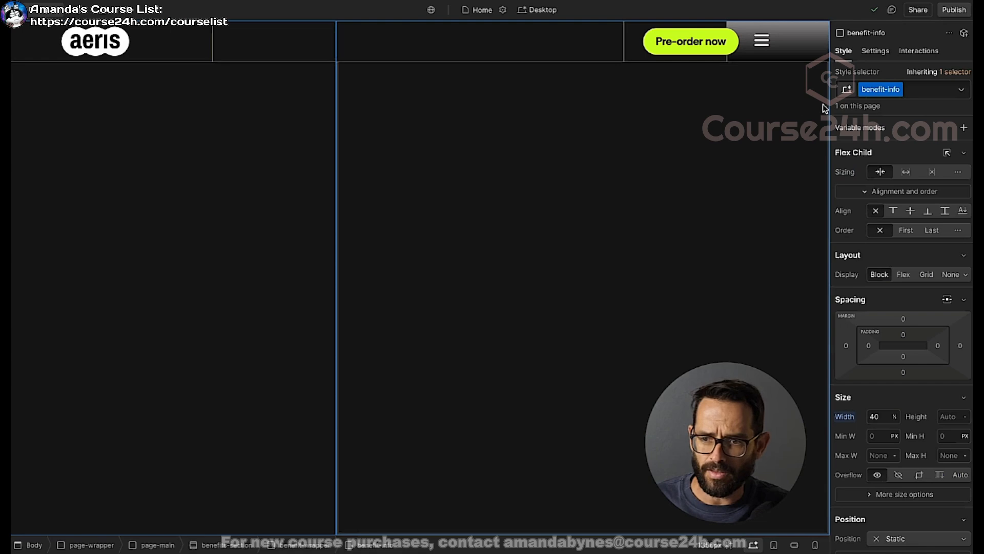
{"action": "scroll", "coordinate": [895, 395], "scroll_direction": "down", "scroll_amount": 5}
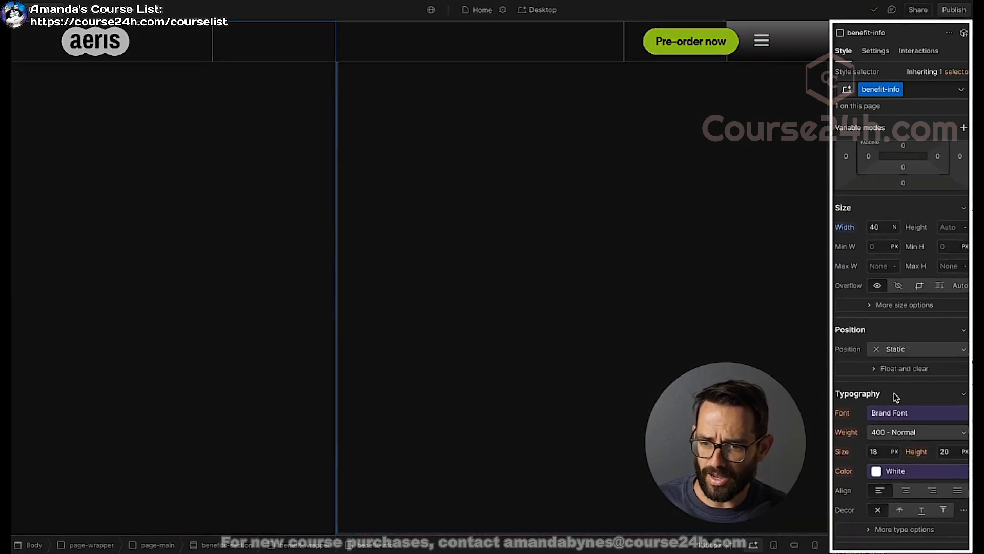
{"action": "scroll", "coordinate": [855, 375], "scroll_direction": "down", "scroll_amount": 2}
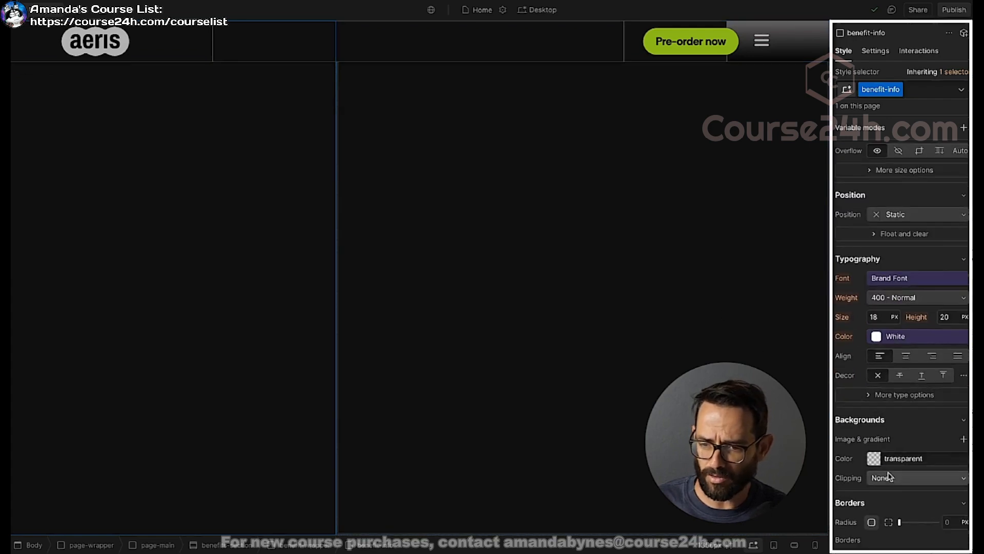
{"action": "left_click", "coordinate": [876, 456]}
{"action": "left_click", "coordinate": [871, 410]}
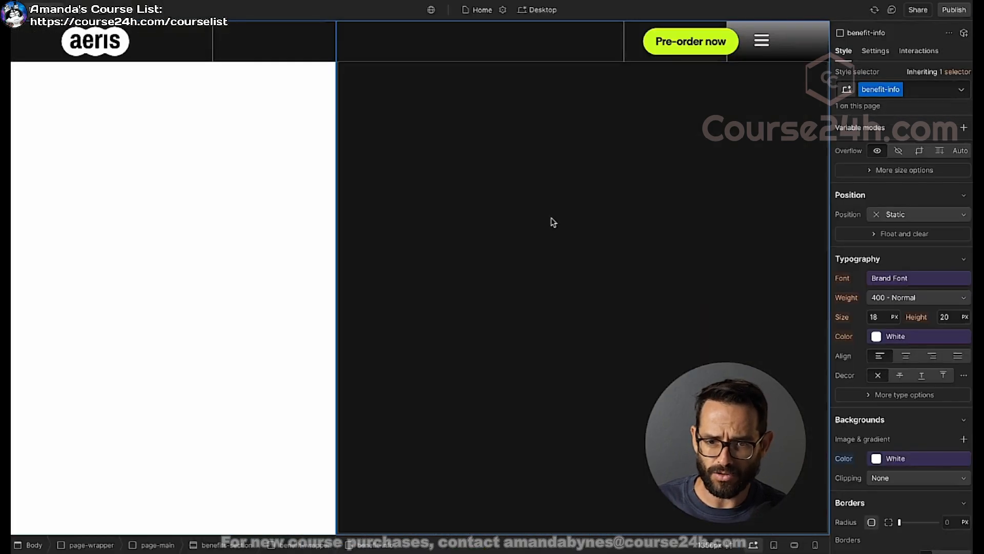
- Set the background color of the benefit-image block to the Lime variable
{"action": "left_click", "coordinate": [543, 221]}
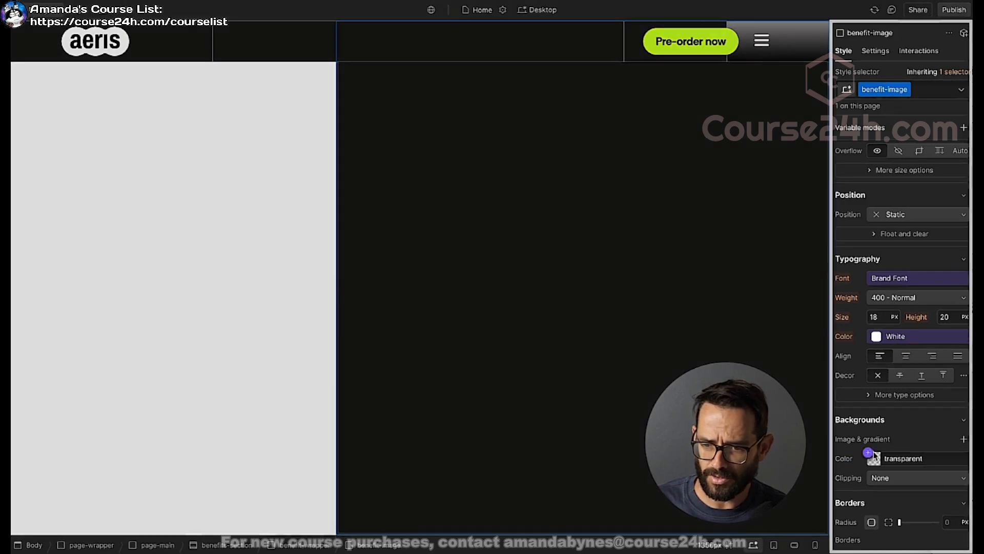
{"action": "left_click", "coordinate": [908, 458]}
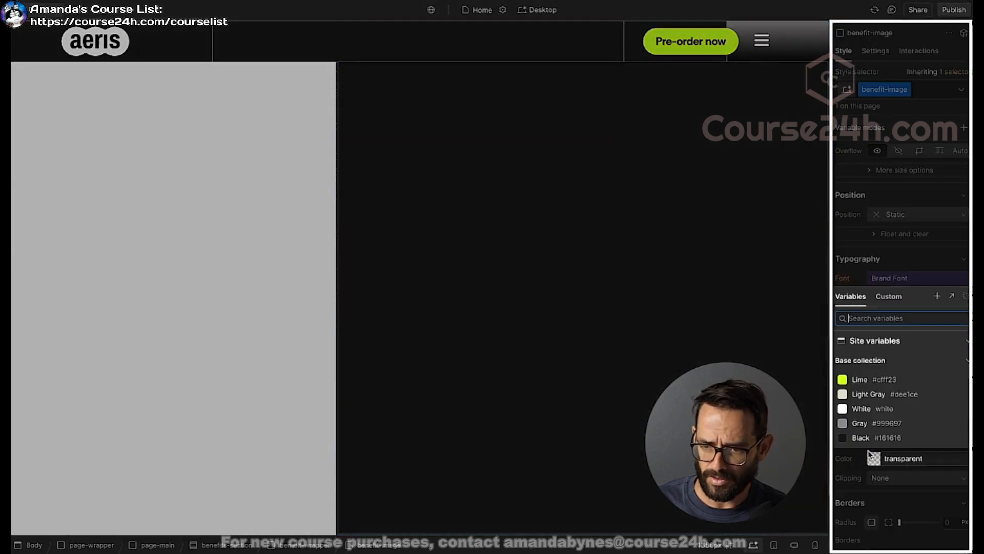
{"action": "left_click", "coordinate": [851, 378]}
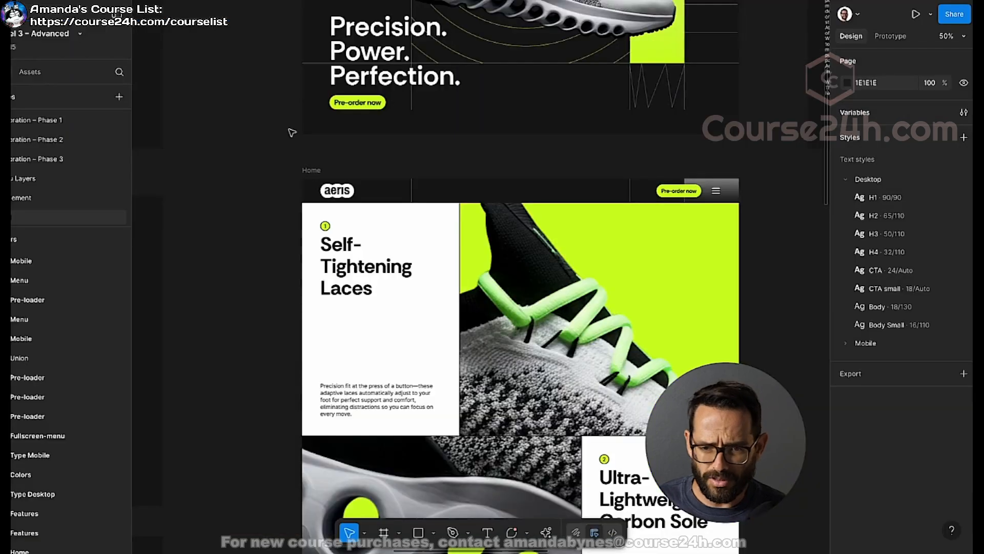
- Set the gap between the two columns of the benefit-wrapper to 2 px, following the divider in the Figma design
{"action": "scroll", "coordinate": [379, 160], "scroll_direction": "up", "scroll_amount": 10}
{"action": "scroll", "coordinate": [379, 160], "scroll_direction": "down", "scroll_amount": 10}
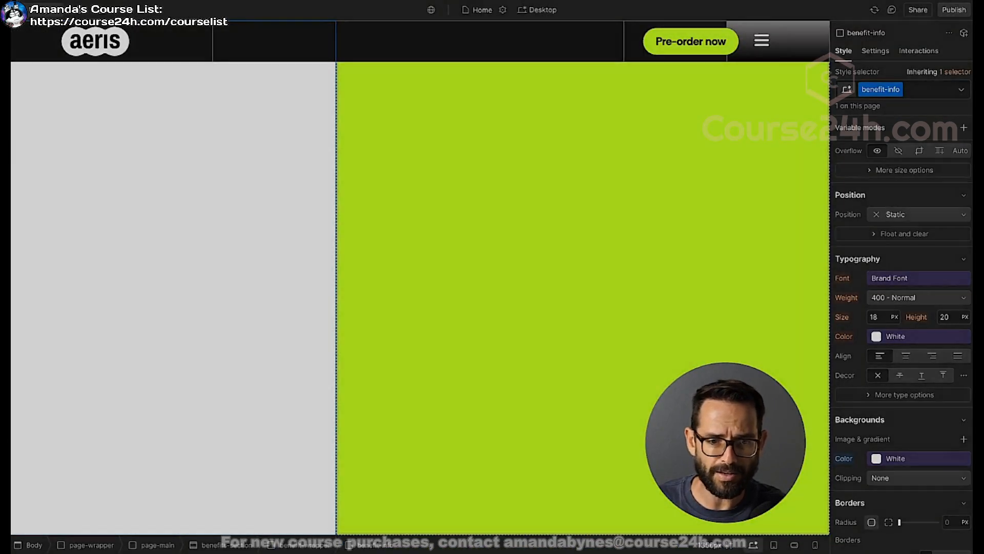
{"action": "key", "text": "z"}
{"action": "scroll", "coordinate": [901, 275], "scroll_direction": "up", "scroll_amount": 6}
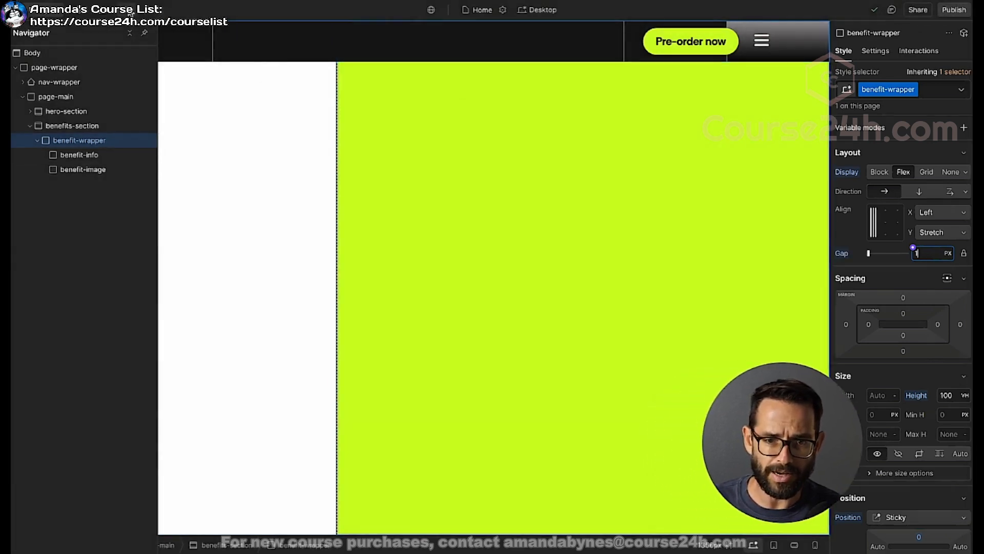
- Examine the number badge, heading and paragraph of the Self-Tightening Laces card in the Figma design
{"action": "left_click", "coordinate": [128, 9]}
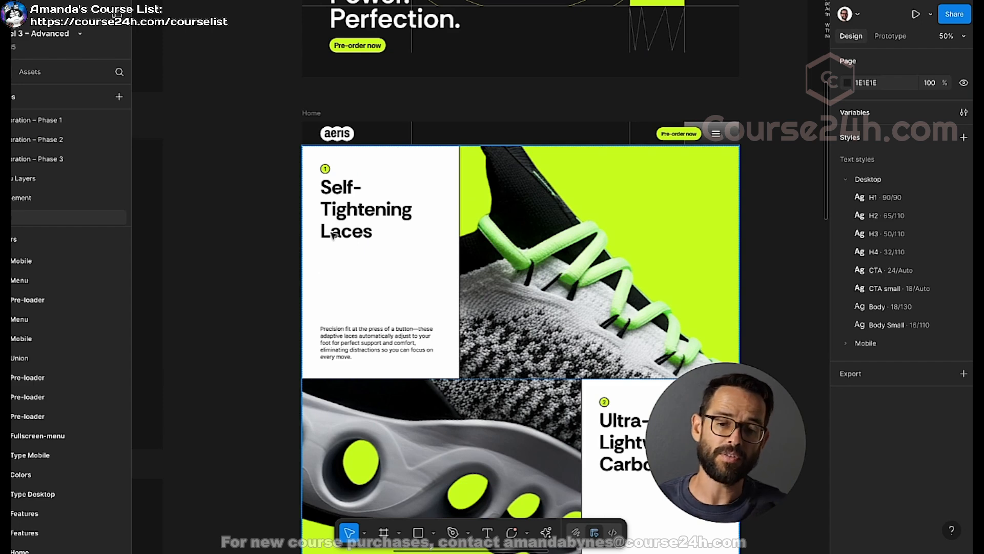
{"action": "left_click", "coordinate": [384, 282]}
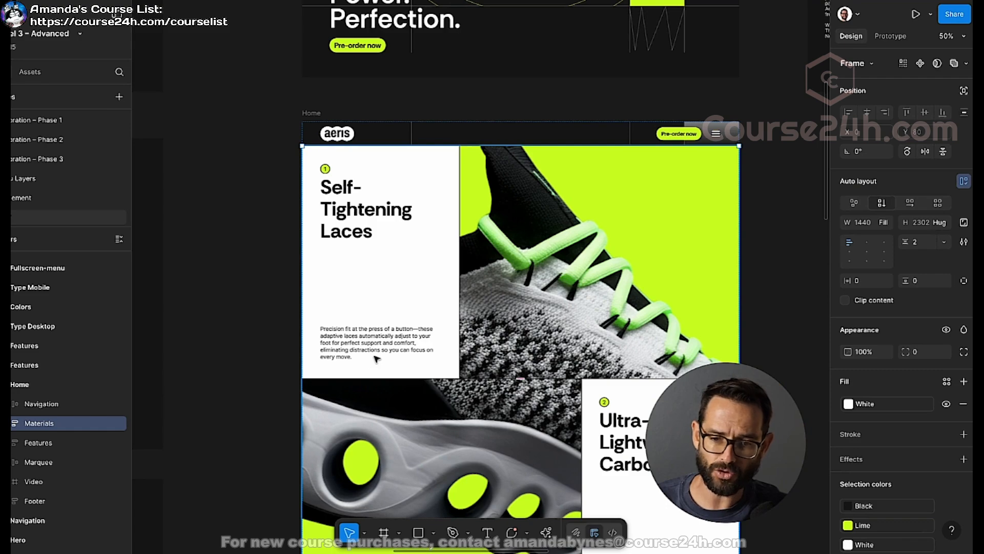
{"action": "scroll", "coordinate": [348, 349], "scroll_direction": "right", "scroll_amount": 1}
{"action": "scroll", "coordinate": [330, 337], "scroll_direction": "left", "scroll_amount": 1}
{"action": "scroll", "coordinate": [351, 343], "scroll_direction": "up", "scroll_amount": 5}
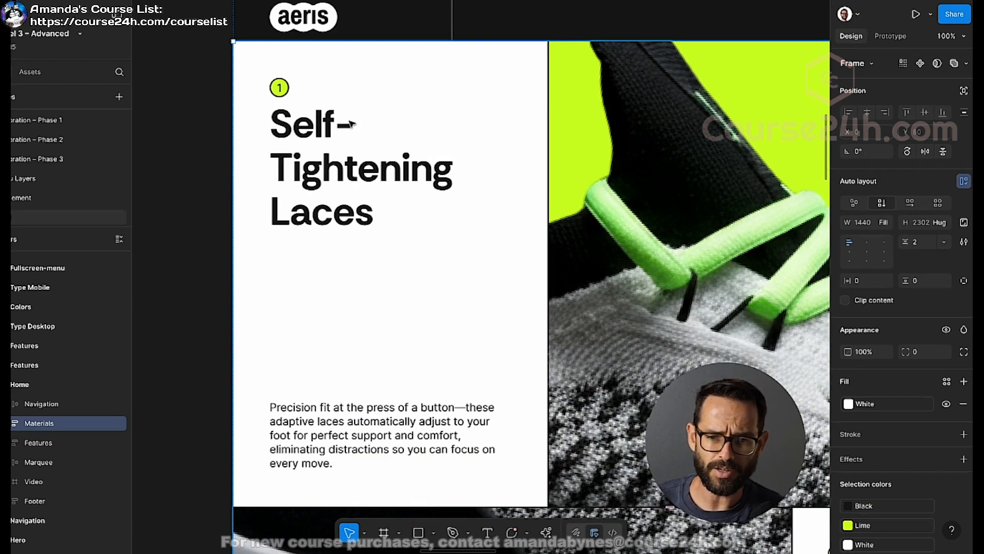
{"action": "left_click", "coordinate": [324, 145]}
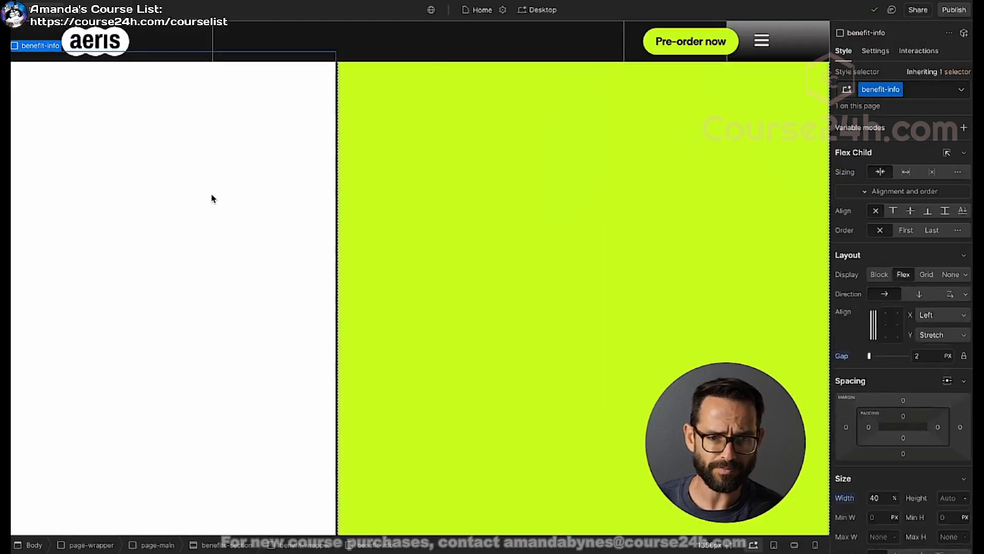
- Back in Webflow, add a Text Block inside the benefit-info block
{"action": "key", "text": "ctrl+e"}
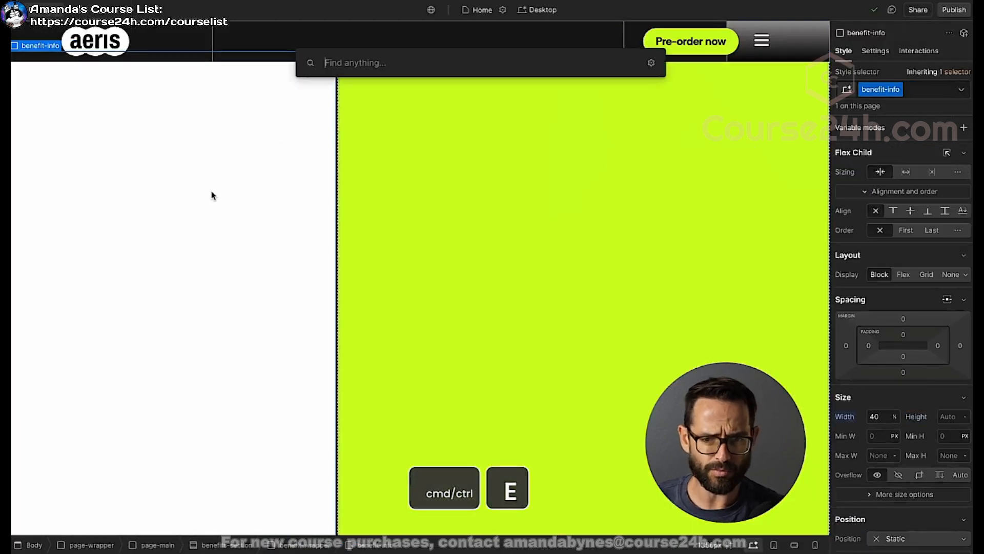
{"action": "type", "text": "text"}
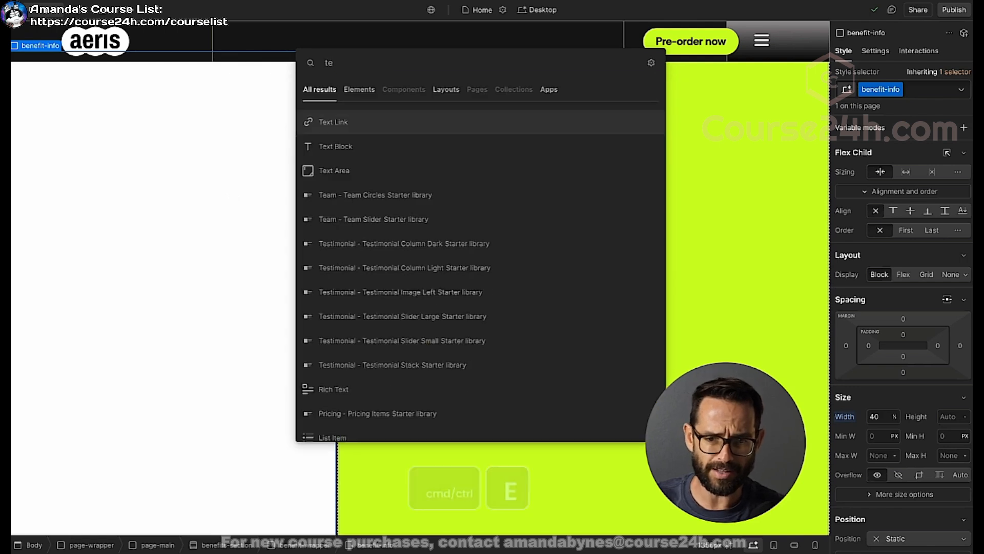
{"action": "key", "text": "Down"}
{"action": "key", "text": "Return"}
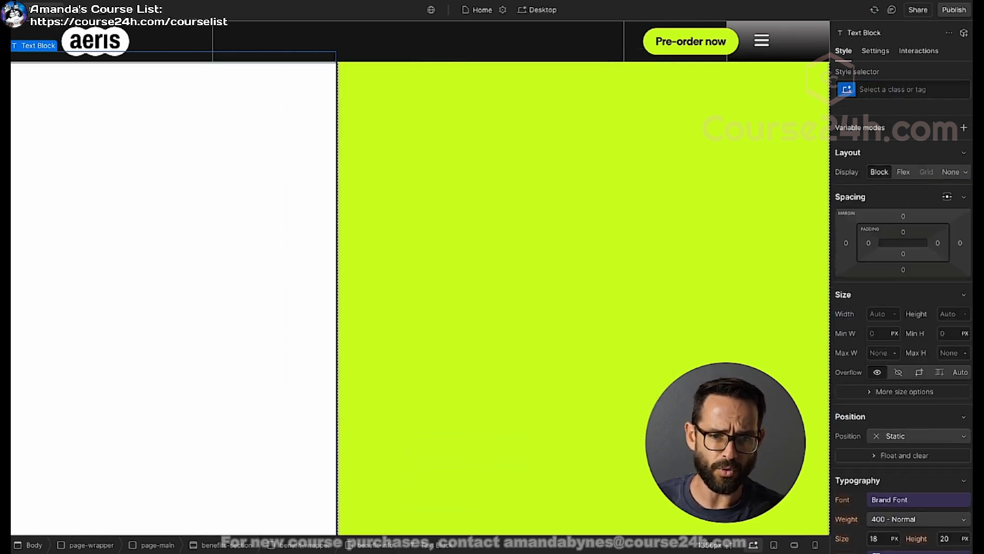
{"action": "key", "text": "z"}
{"action": "key", "text": "z"}
{"action": "left_click", "coordinate": [123, 145]}
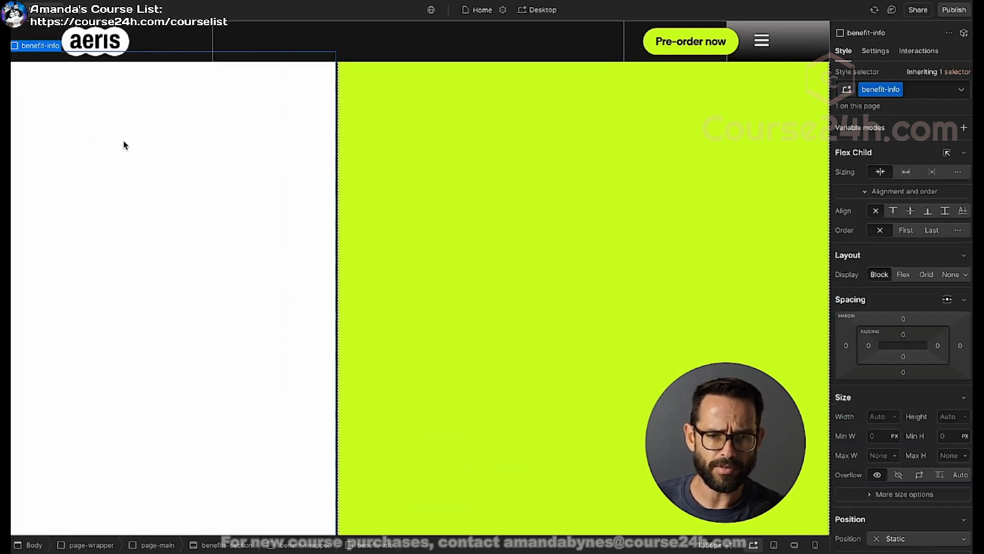
- Set the left padding of the benefit-info block to the Global Padding variable and compare the spacing with the Figma card
{"action": "key", "text": "z"}
{"action": "key", "text": "z"}
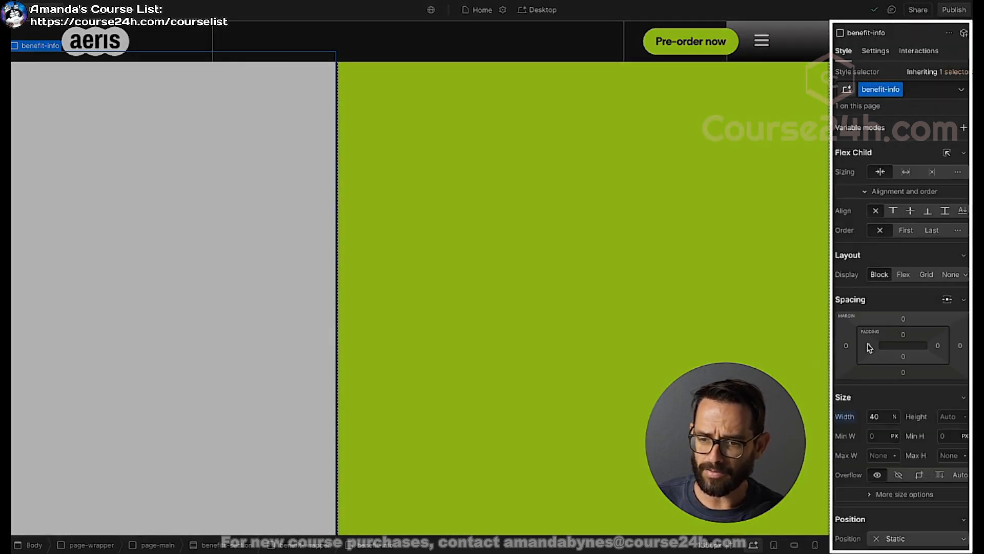
{"action": "left_click", "coordinate": [868, 345]}
{"action": "left_click", "coordinate": [938, 363]}
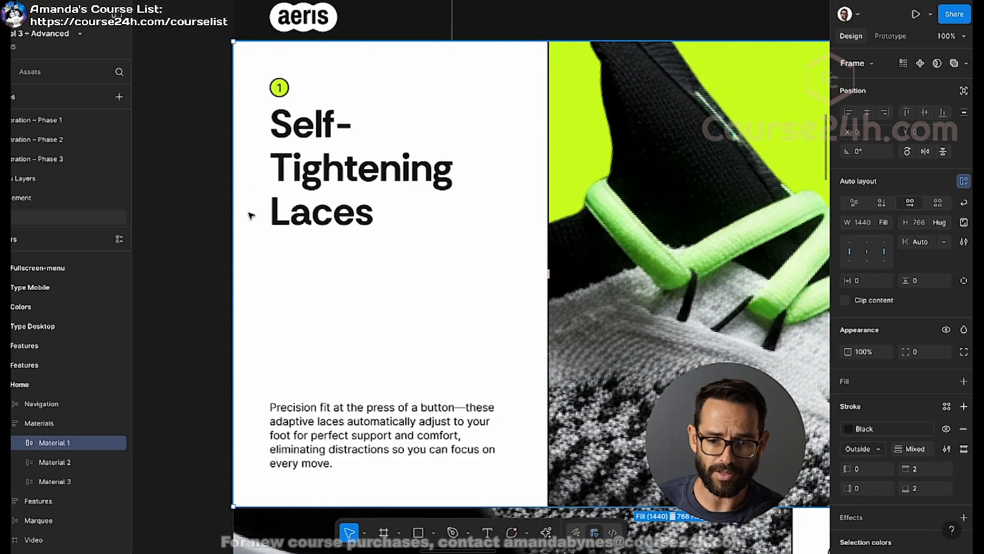
{"action": "scroll", "coordinate": [251, 215], "scroll_direction": "up", "scroll_amount": 5}
{"action": "scroll", "coordinate": [256, 215], "scroll_direction": "down", "scroll_amount": 5}
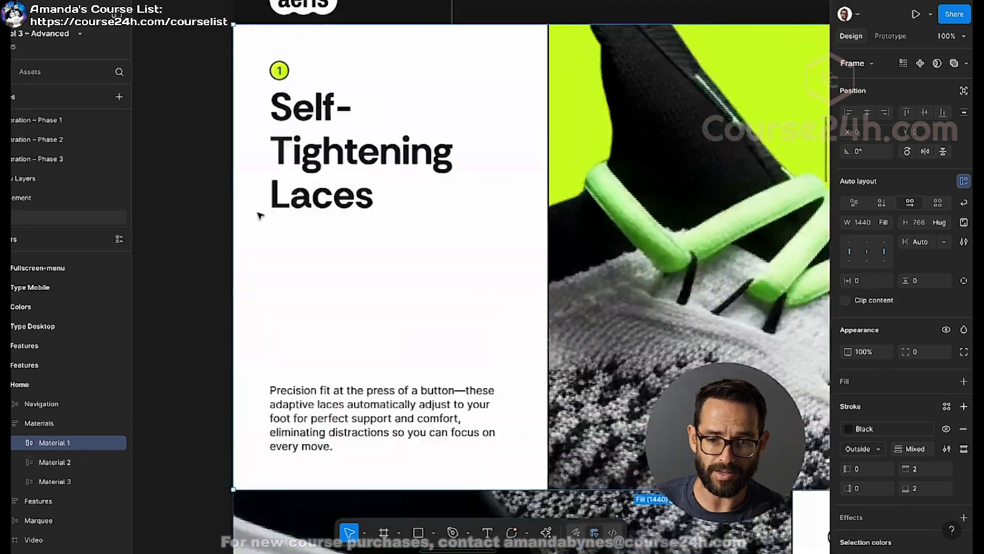
{"action": "scroll", "coordinate": [257, 215], "scroll_direction": "up", "scroll_amount": 8}
{"action": "scroll", "coordinate": [256, 214], "scroll_direction": "down", "scroll_amount": 8}
{"action": "scroll", "coordinate": [256, 213], "scroll_direction": "up", "scroll_amount": 1}
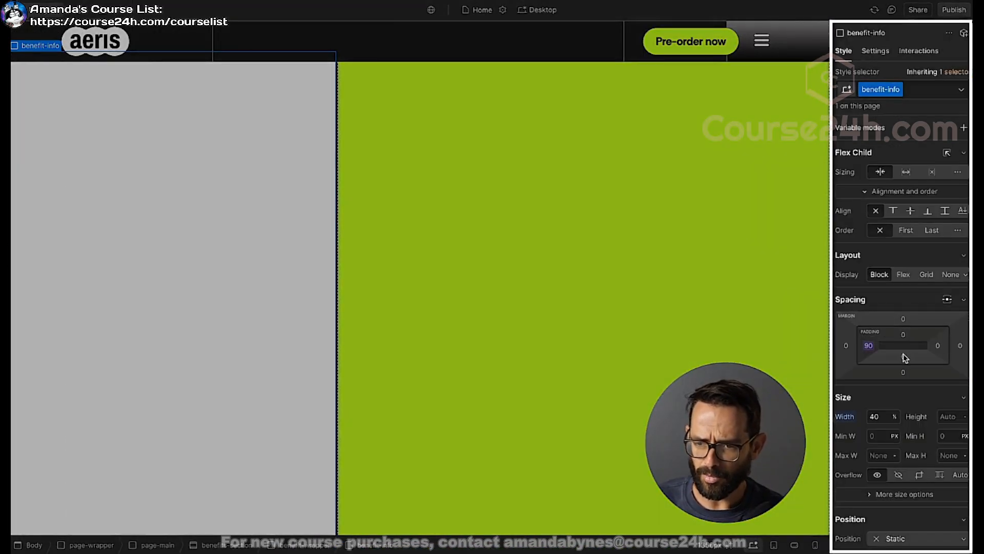
- Set the bottom and right padding of the benefit-info block to the Global Padding variable
{"action": "left_click", "coordinate": [903, 357]}
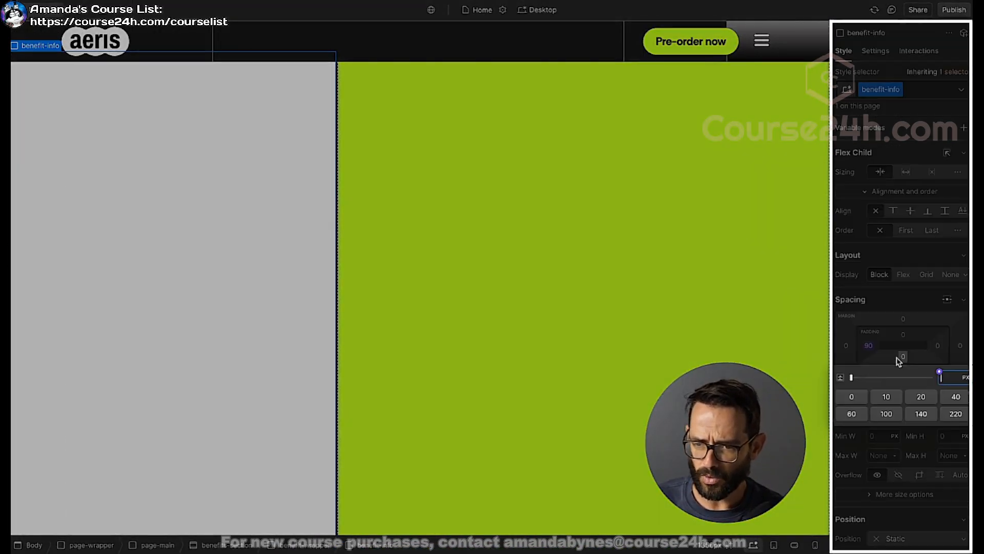
{"action": "left_click", "coordinate": [939, 371]}
{"action": "left_click", "coordinate": [878, 478]}
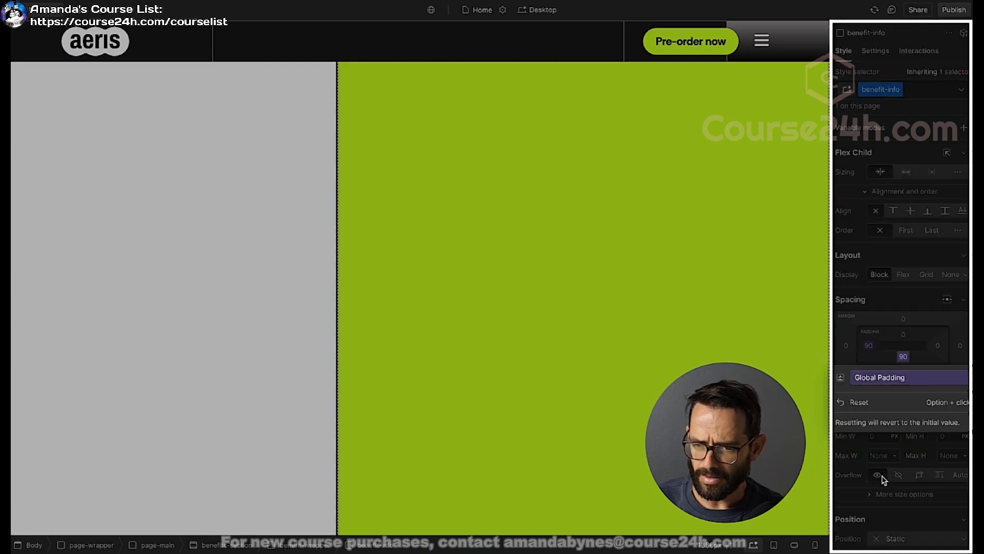
{"action": "left_click", "coordinate": [938, 346]}
{"action": "left_click", "coordinate": [939, 362]}
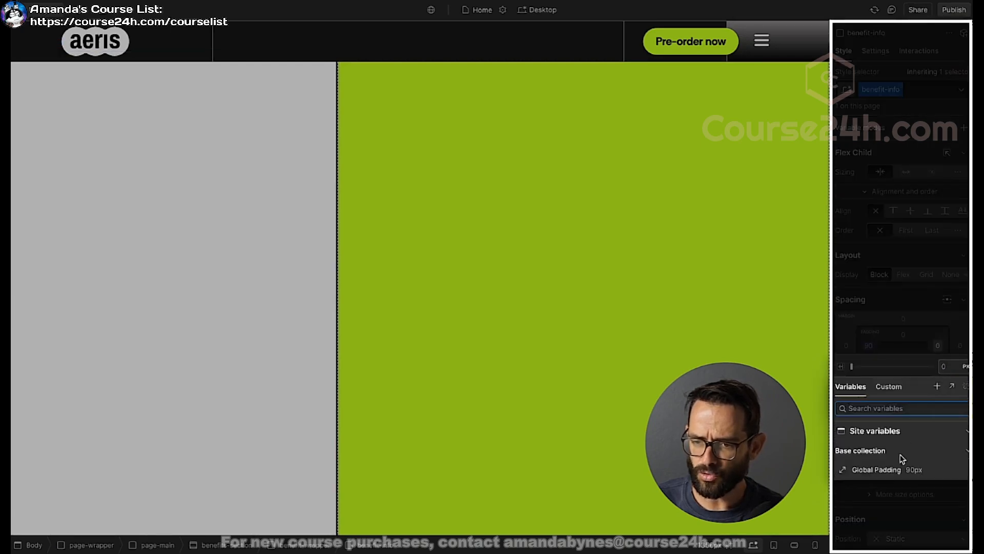
{"action": "left_click", "coordinate": [876, 468]}
- Set the top padding of the benefit-info block to 180 px and preview the page
{"action": "scroll", "coordinate": [181, 162], "scroll_direction": "up", "scroll_amount": 2}
{"action": "scroll", "coordinate": [181, 162], "scroll_direction": "down", "scroll_amount": 2}
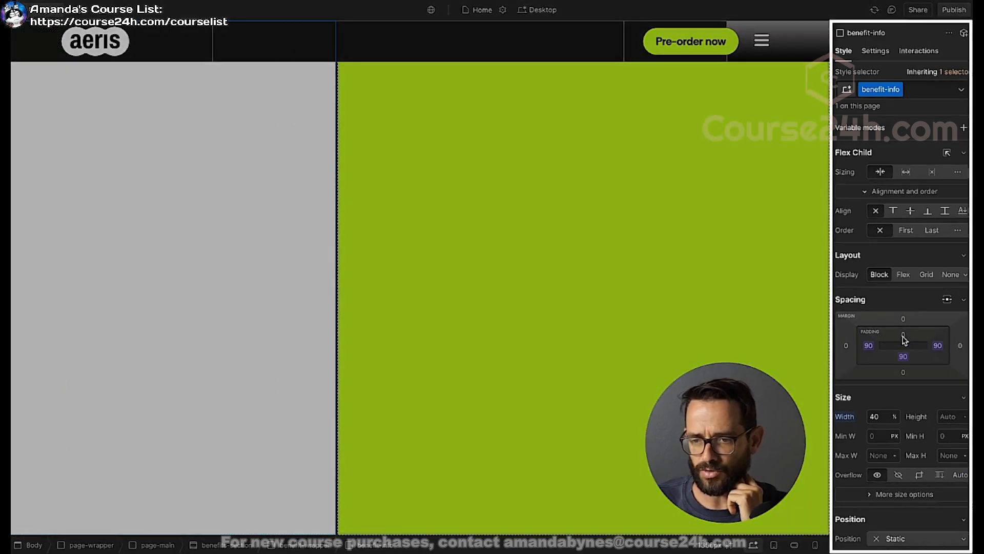
{"action": "left_click", "coordinate": [903, 334]}
{"action": "key", "text": "Return"}
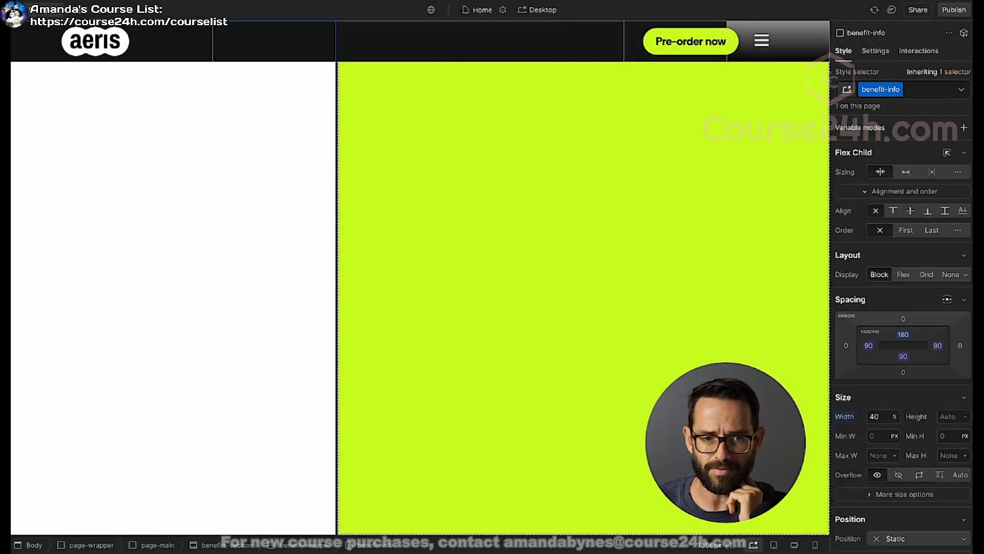
{"action": "left_click", "coordinate": [127, 11]}
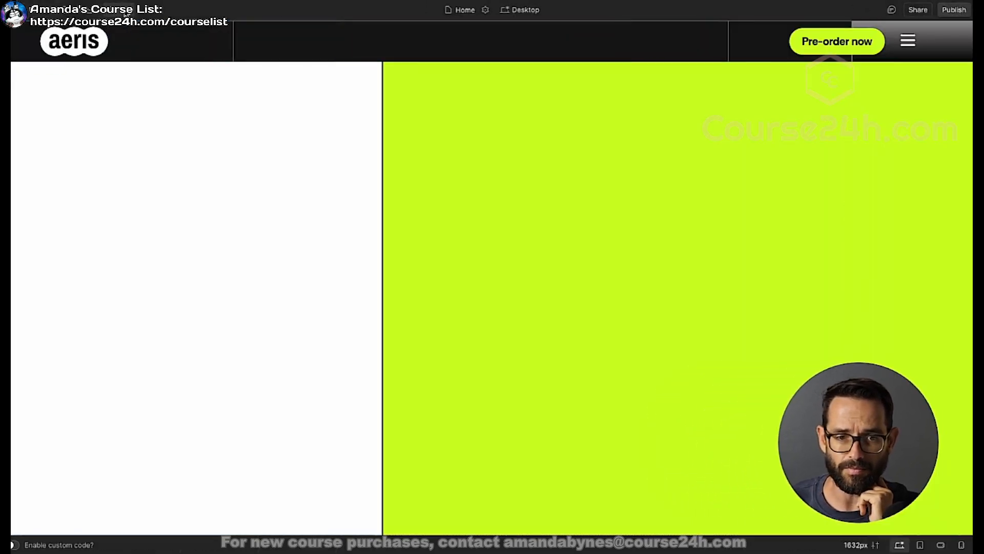
{"action": "left_click", "coordinate": [113, 13]}
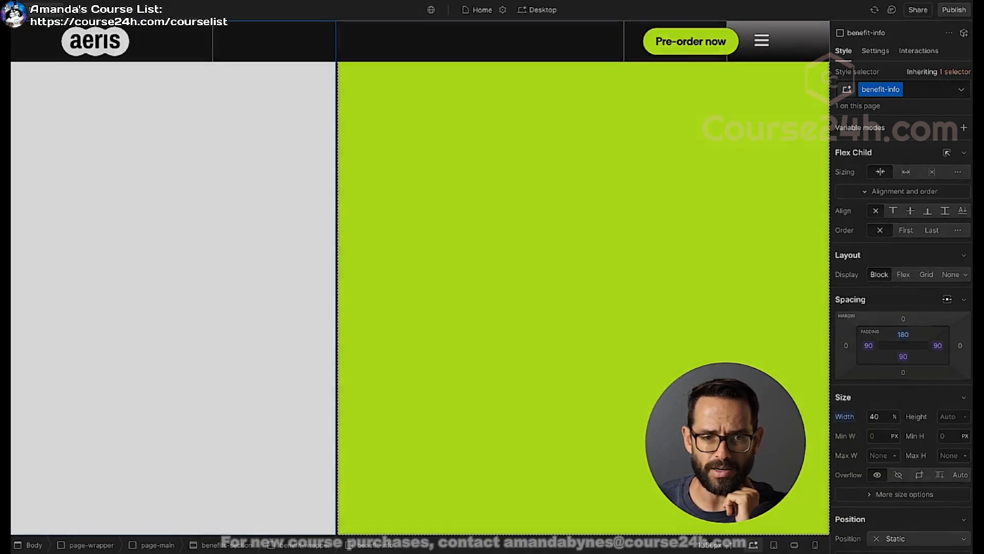
- Set the text color of the benefit-info block to the Black variable so its text block inherits it
{"action": "left_click", "coordinate": [7, 76]}
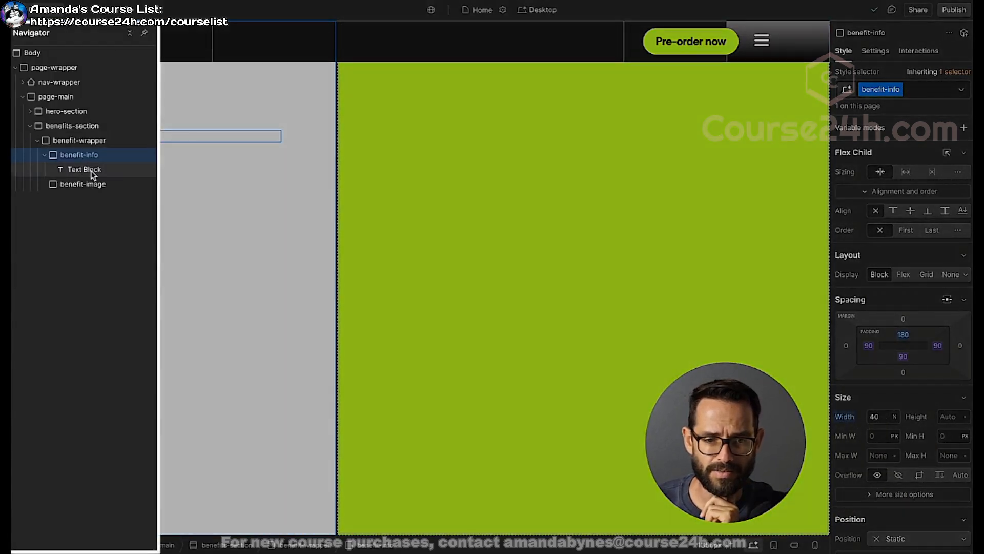
{"action": "left_click", "coordinate": [92, 172]}
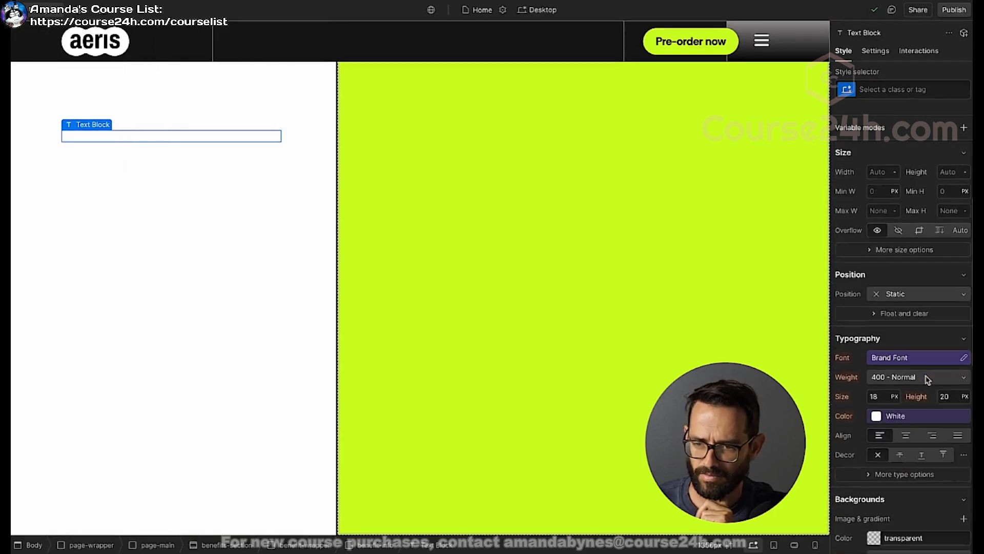
{"action": "left_click", "coordinate": [202, 218]}
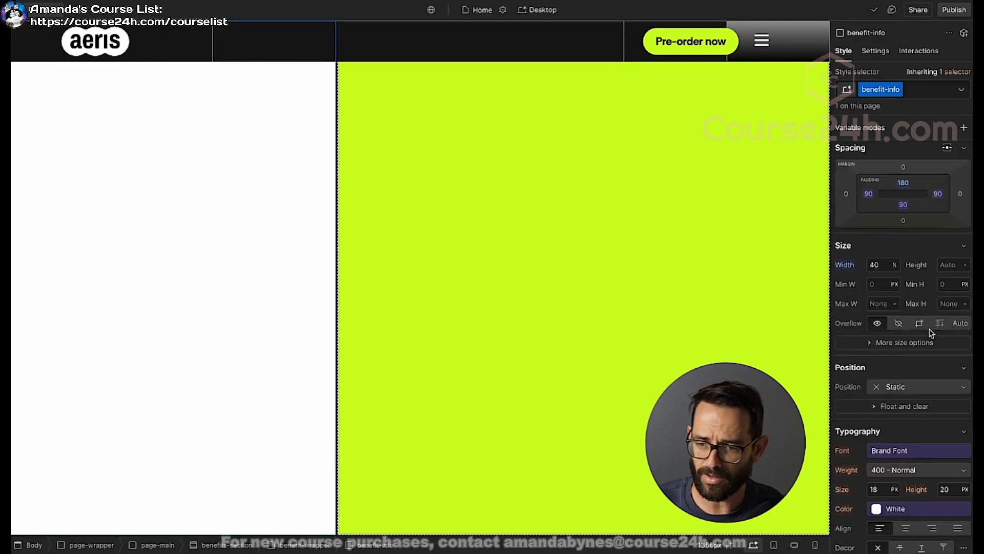
{"action": "scroll", "coordinate": [918, 358], "scroll_direction": "down", "scroll_amount": 2}
{"action": "left_click", "coordinate": [895, 420]}
{"action": "left_click", "coordinate": [878, 396]}
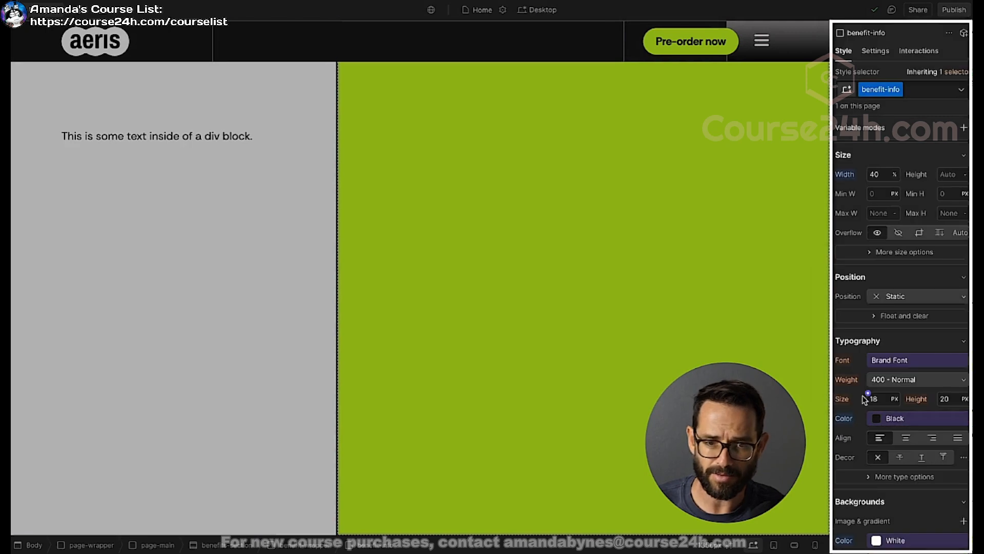
- Preview the page with the text block, and reduce the top padding of the benefit-info block to 154 px
{"action": "left_click", "coordinate": [193, 136]}
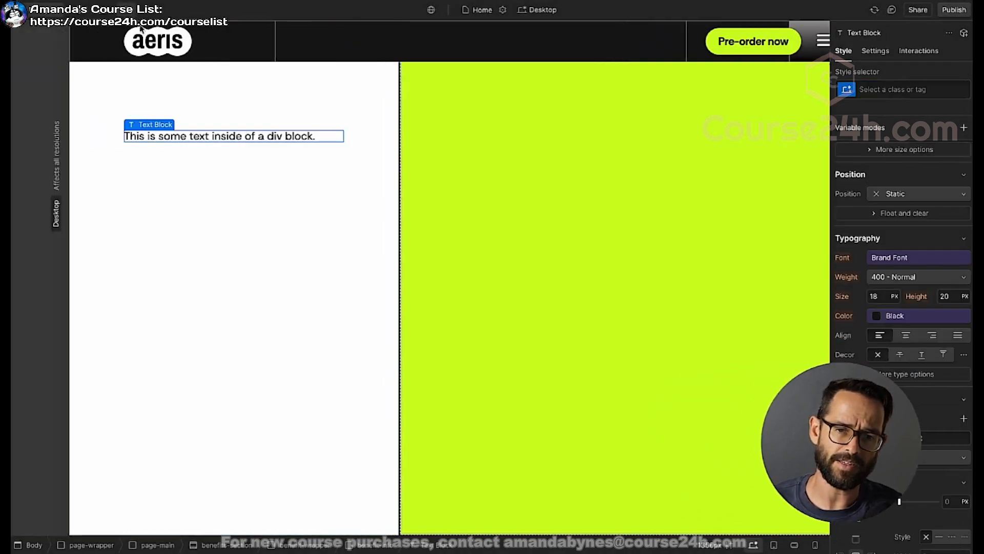
{"action": "key", "text": "alt+p"}
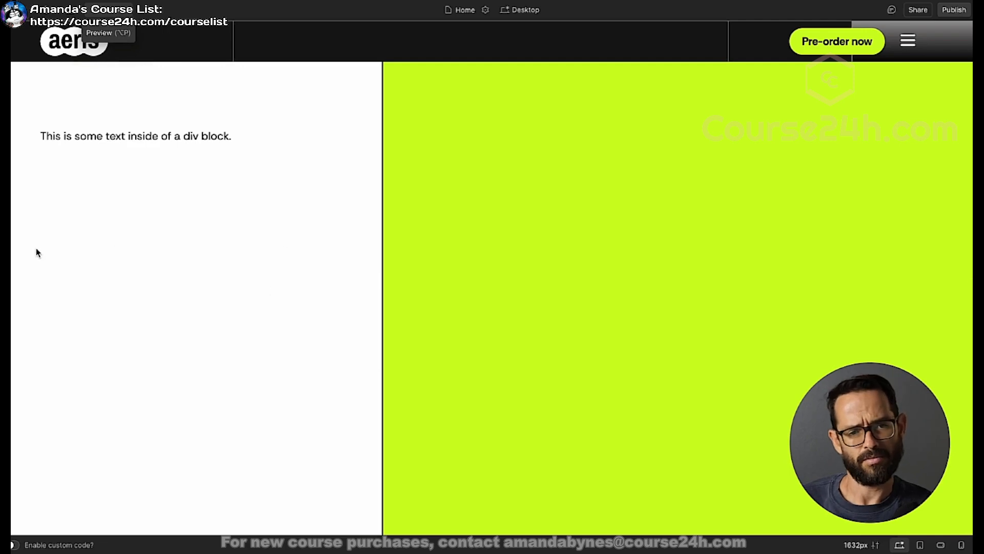
{"action": "left_click", "coordinate": [105, 12]}
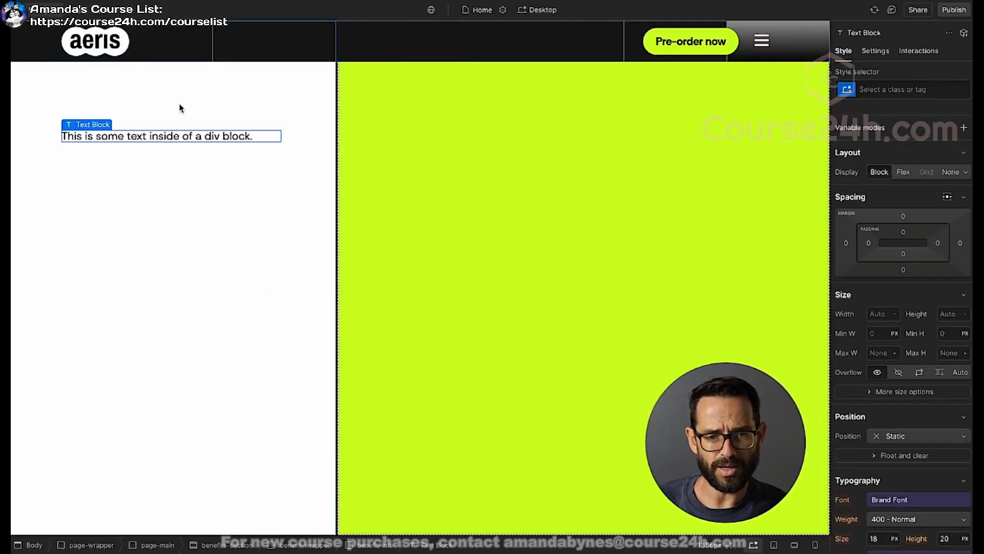
{"action": "left_click", "coordinate": [193, 195]}
{"action": "left_click_drag", "start_coordinate": [903, 335], "coordinate": [906, 340]}
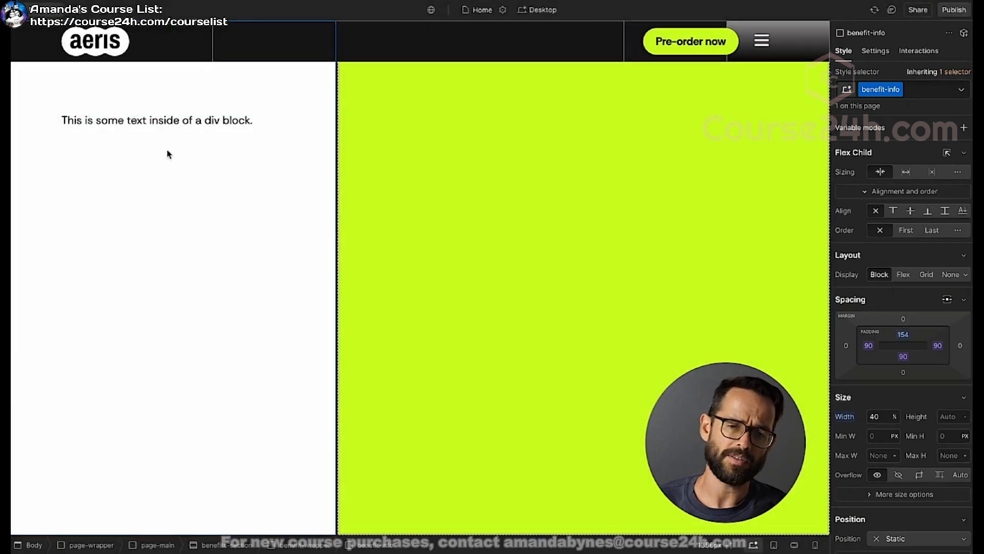
- Replace the placeholder text of the text block with "1"
{"action": "double_click", "coordinate": [176, 123]}
{"action": "type", "text": "1"}
{"action": "left_click", "coordinate": [132, 163]}
{"action": "left_click", "coordinate": [100, 126]}
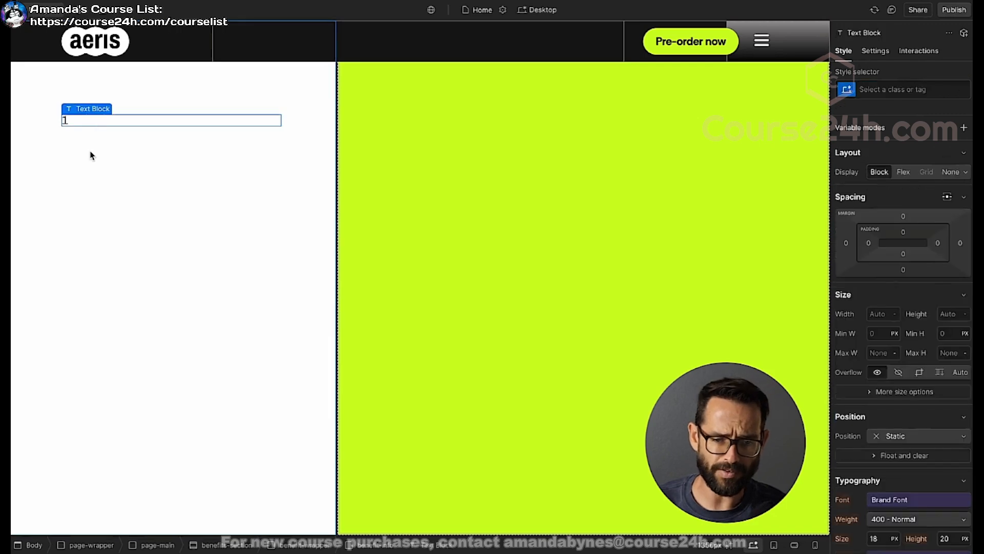
- Add an H2 heading inside the benefit-info block, below the number, after checking the heading in the Figma design
{"action": "left_click", "coordinate": [91, 153]}
{"action": "key", "text": "ctrl+e"}
{"action": "type", "text": "h2"}
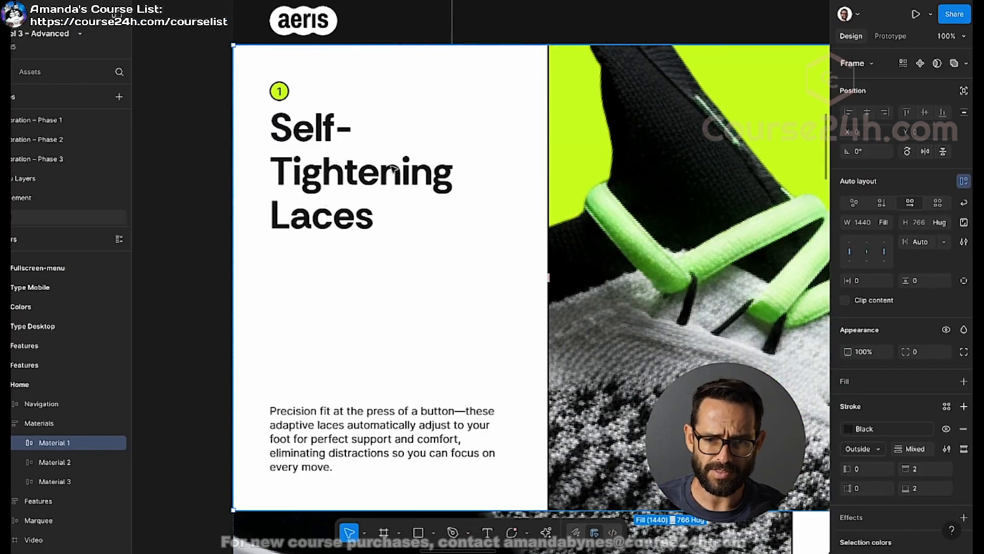
{"action": "scroll", "coordinate": [346, 192], "scroll_direction": "up", "scroll_amount": 2}
{"action": "scroll", "coordinate": [346, 192], "scroll_direction": "down", "scroll_amount": 3}
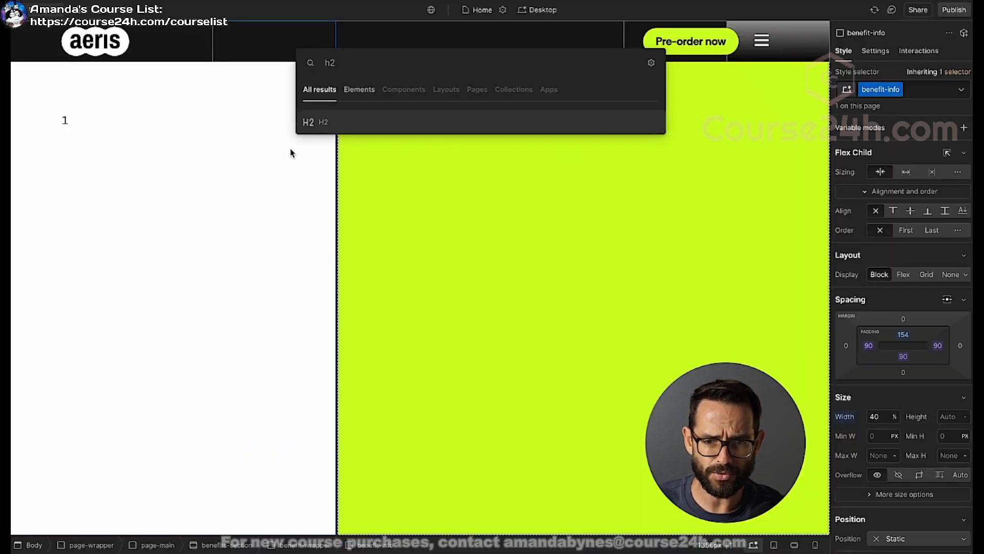
{"action": "key", "text": "Return"}
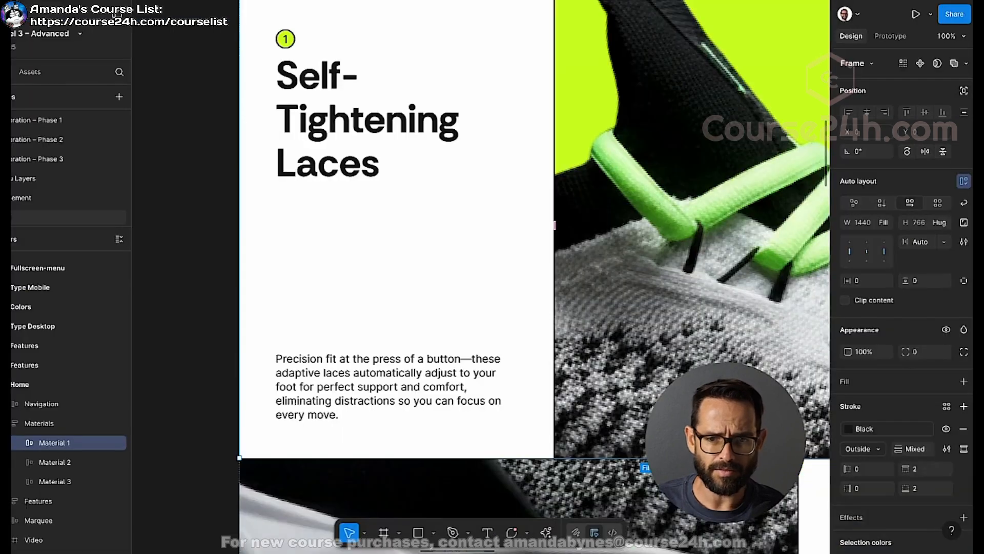
- Copy the heading text "Self-Tightening Laces" from the Figma card and paste it over the H2 placeholder in Webflow
{"action": "double_click", "coordinate": [327, 142]}
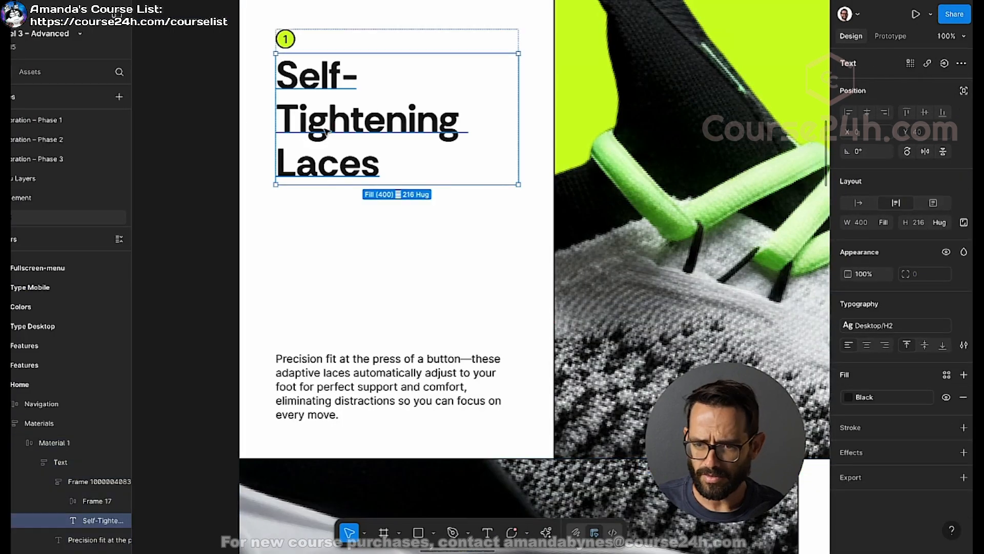
{"action": "double_click", "coordinate": [325, 126]}
{"action": "key", "text": "super+c"}
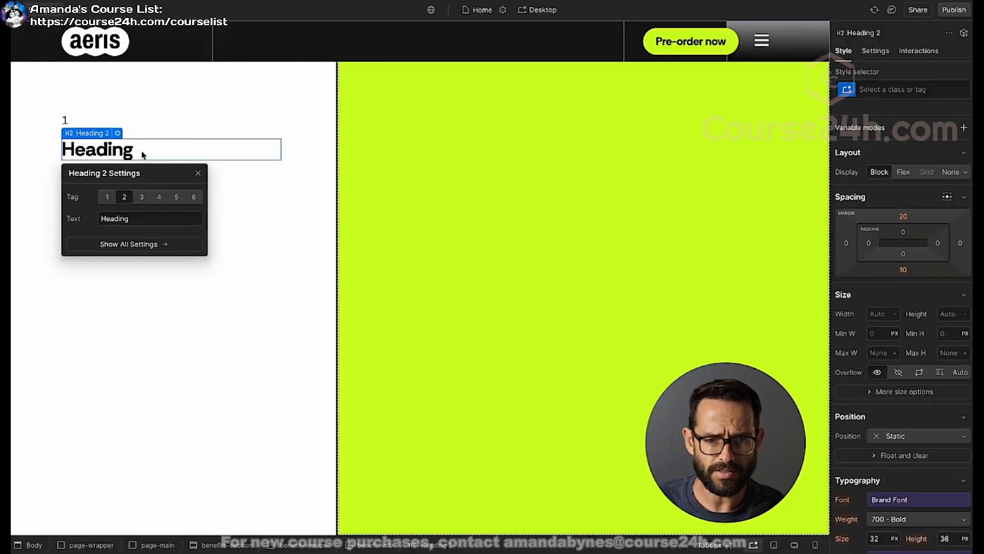
{"action": "double_click", "coordinate": [141, 152]}
{"action": "key", "text": "super+v"}
{"action": "left_click", "coordinate": [193, 209]}
{"action": "scroll", "coordinate": [184, 157], "scroll_direction": "up", "scroll_amount": 1}
{"action": "left_click", "coordinate": [185, 153]}
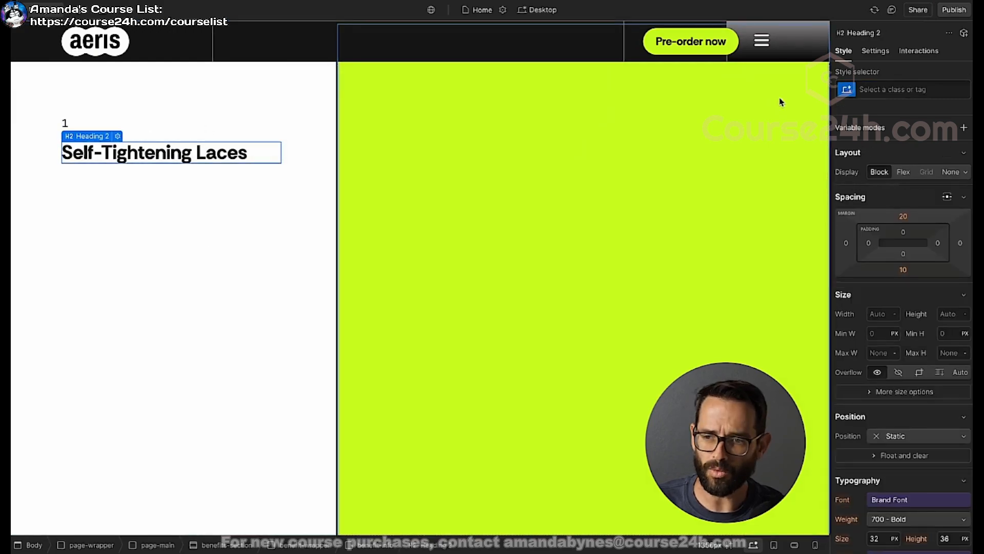
- Check the Figma H2 text style, and set the All H2 Headings tag to a 65 px font size and 100% line height
{"action": "left_click", "coordinate": [902, 89]}
{"action": "left_click", "coordinate": [881, 156]}
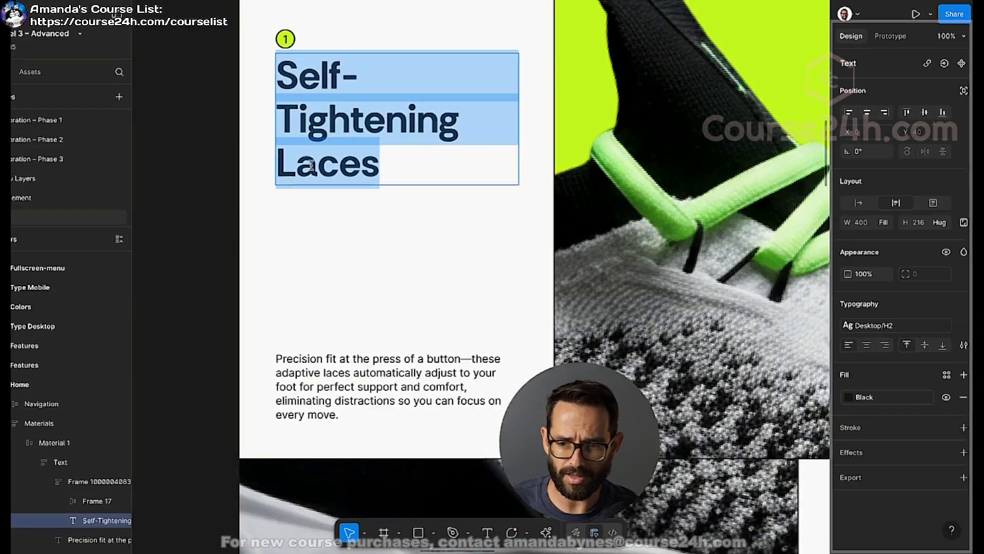
{"action": "left_click", "coordinate": [894, 325]}
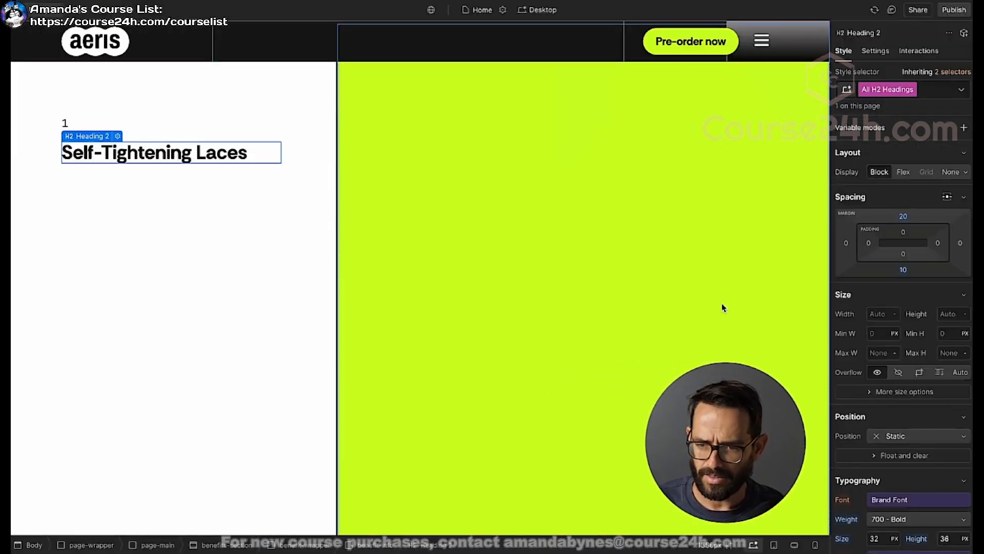
{"action": "scroll", "coordinate": [871, 359], "scroll_direction": "down", "scroll_amount": 3}
{"action": "left_click", "coordinate": [885, 401]}
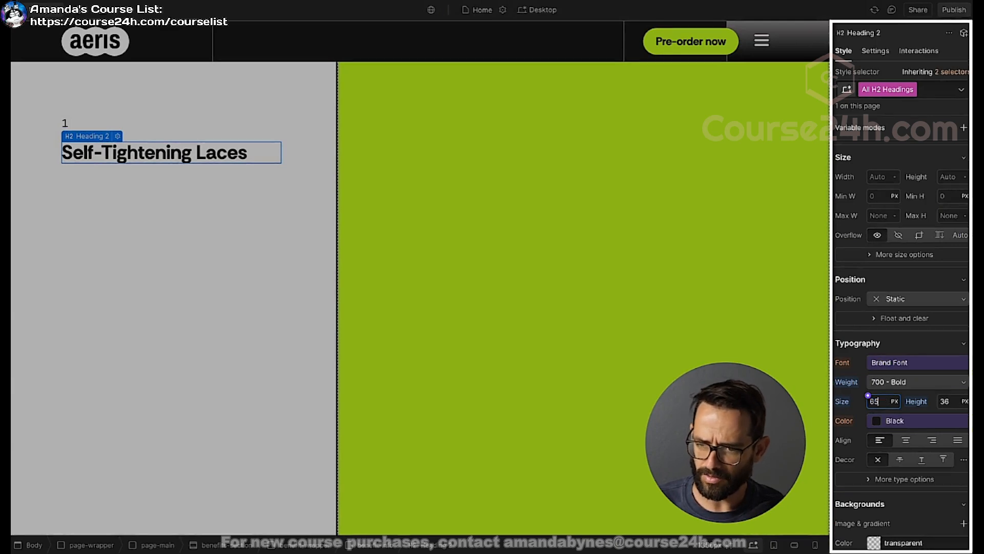
{"action": "left_click", "coordinate": [950, 401]}
{"action": "type", "text": "100%"}
{"action": "key", "text": "Return"}
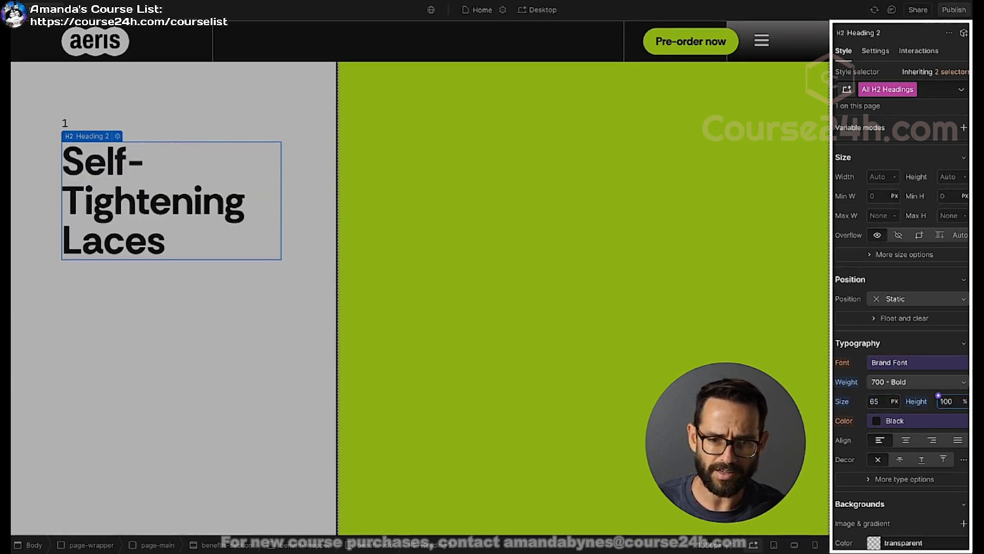
- Give the text block holding the number 1 a new class named benefit-number
{"action": "left_click", "coordinate": [147, 110]}
{"action": "left_click", "coordinate": [62, 123]}
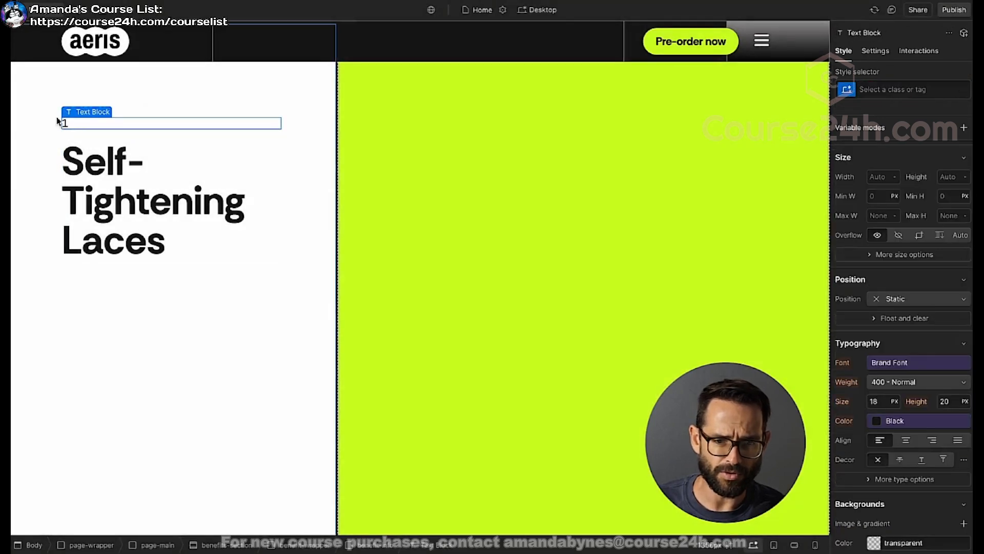
{"action": "left_click", "coordinate": [894, 90]}
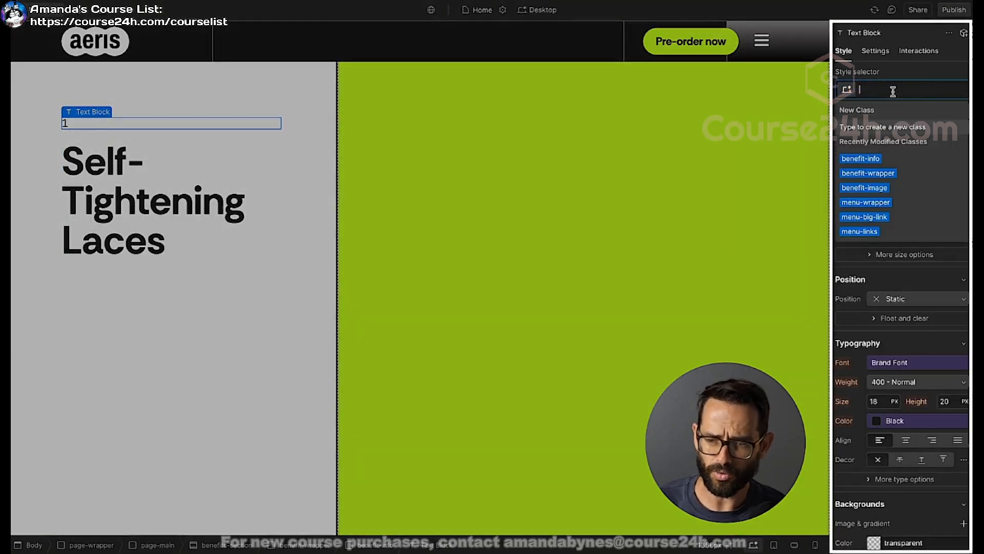
{"action": "type", "text": "bene"}
{"action": "type", "text": "fit"}
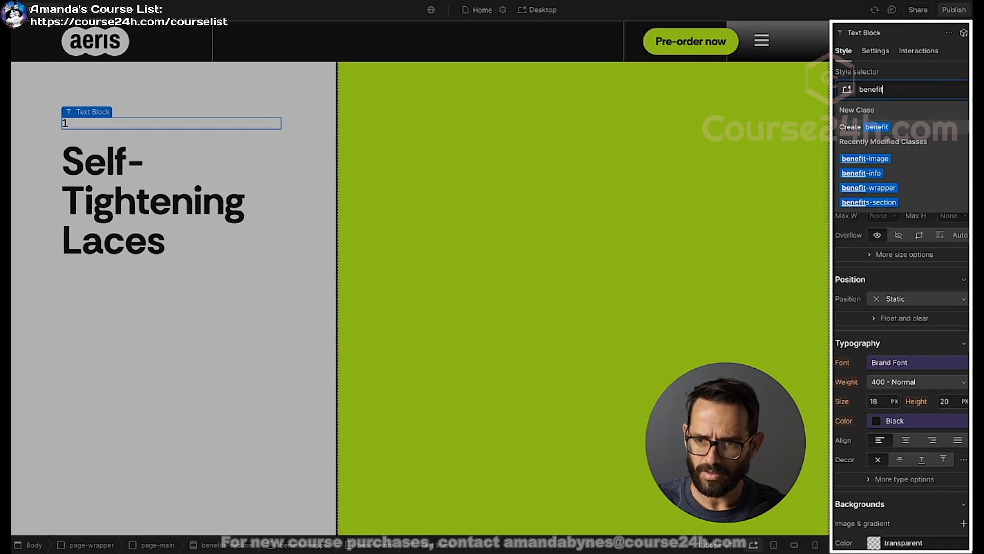
{"action": "type", "text": "-number"}
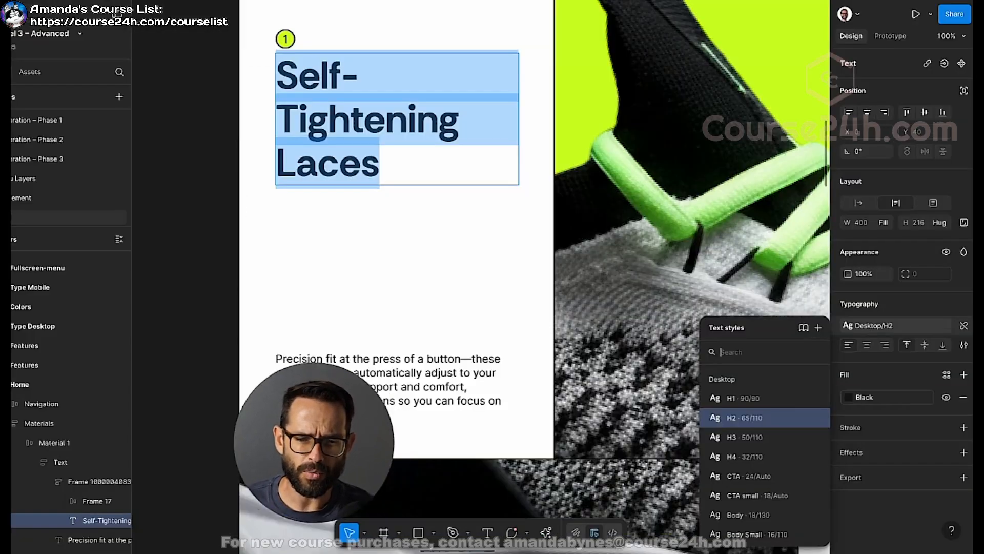
- Examine the heading sizes of the three benefit cards and the features section in the Figma home page design
{"action": "key", "text": "Escape"}
{"action": "key", "text": "minus"}
{"action": "scroll", "coordinate": [400, 205], "scroll_direction": "up", "scroll_amount": 6}
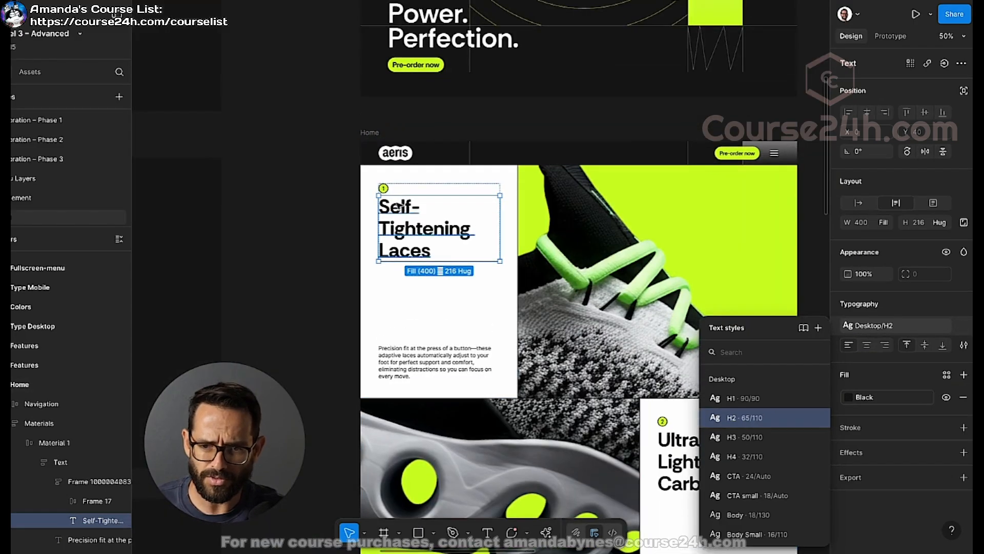
{"action": "scroll", "coordinate": [399, 205], "scroll_direction": "down", "scroll_amount": 15}
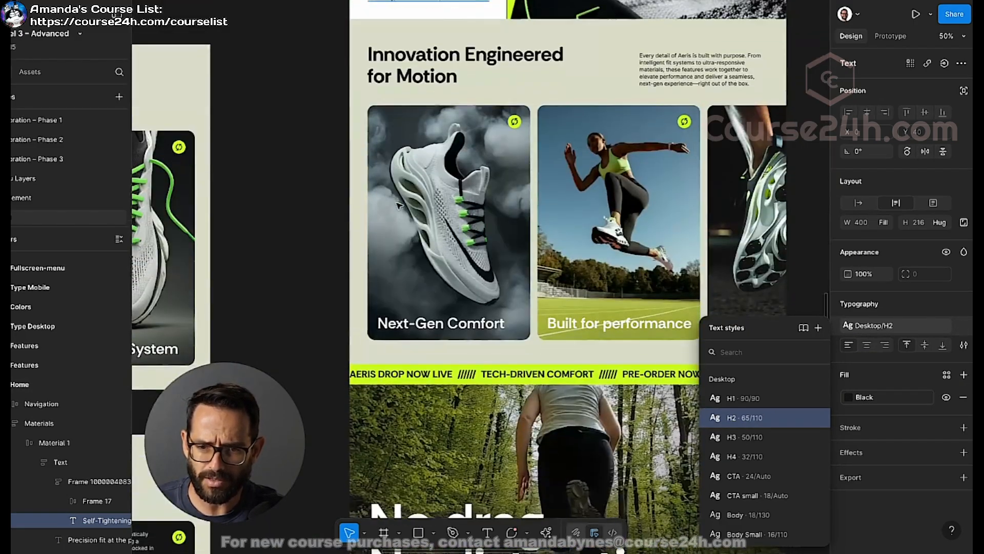
{"action": "scroll", "coordinate": [397, 204], "scroll_direction": "up", "scroll_amount": 8}
{"action": "scroll", "coordinate": [398, 205], "scroll_direction": "down", "scroll_amount": 12}
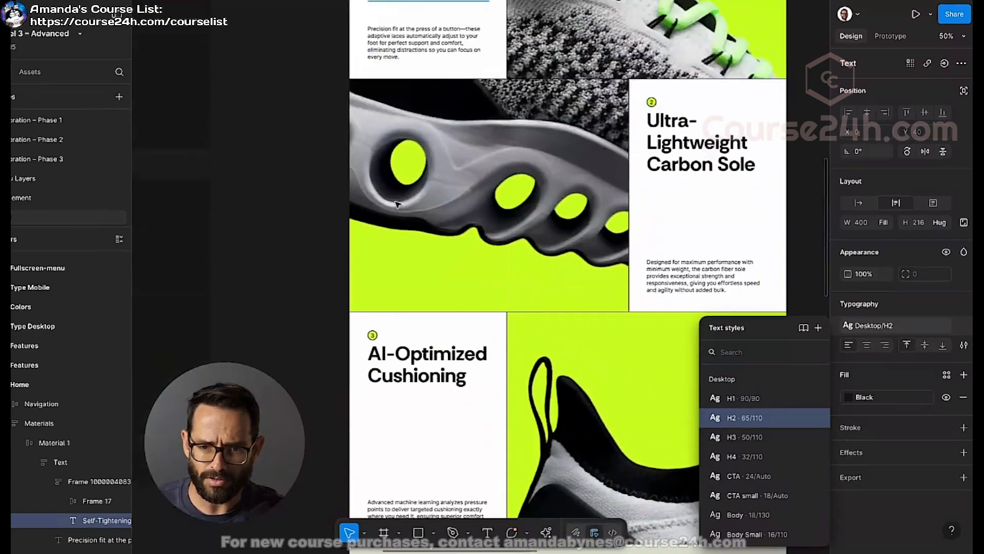
{"action": "key", "text": "plus"}
{"action": "key", "text": "shift+2"}
{"action": "scroll", "coordinate": [394, 222], "scroll_direction": "up", "scroll_amount": 2}
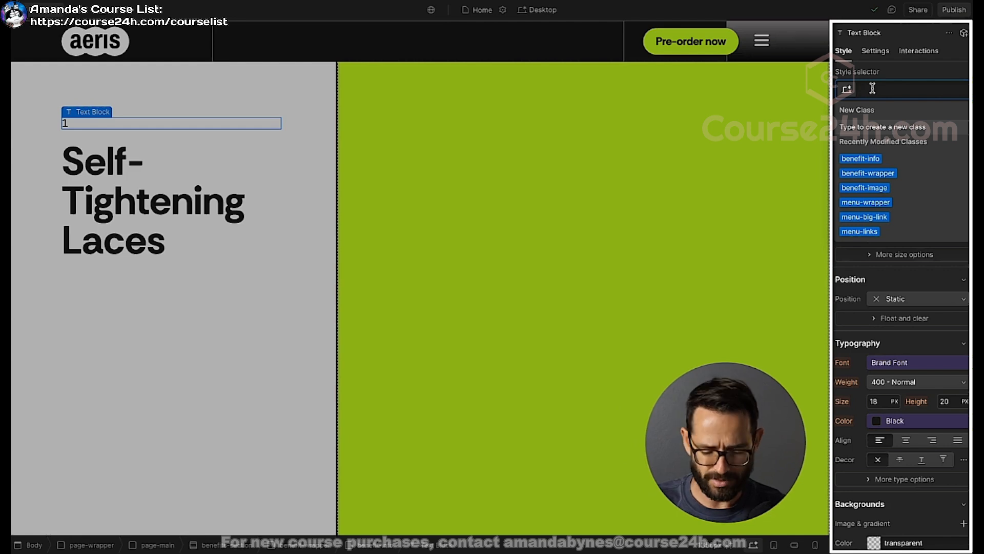
- Create the class benefit-number and apply it to the text block above the heading in Webflow
{"action": "type", "text": "benefit"}
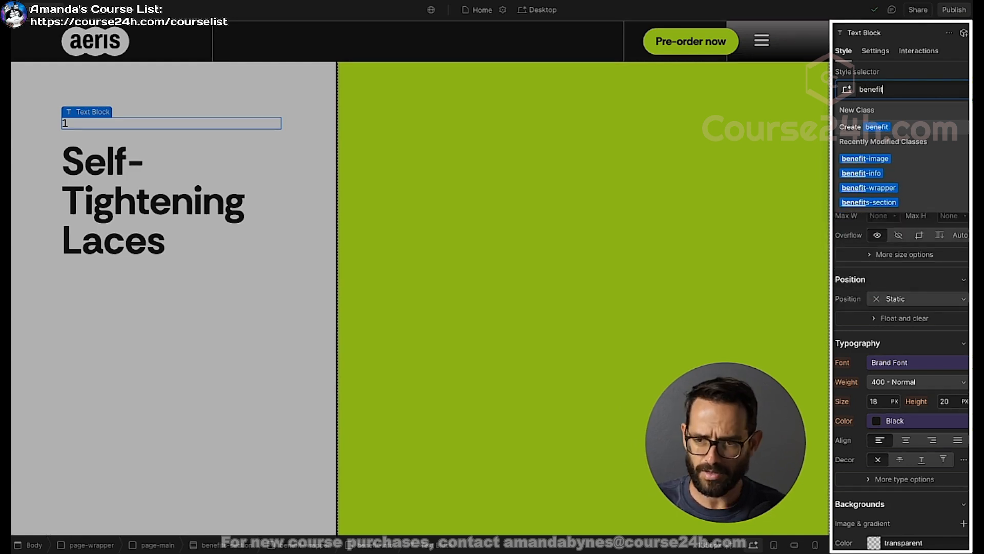
{"action": "type", "text": "-number"}
{"action": "key", "text": "Return"}
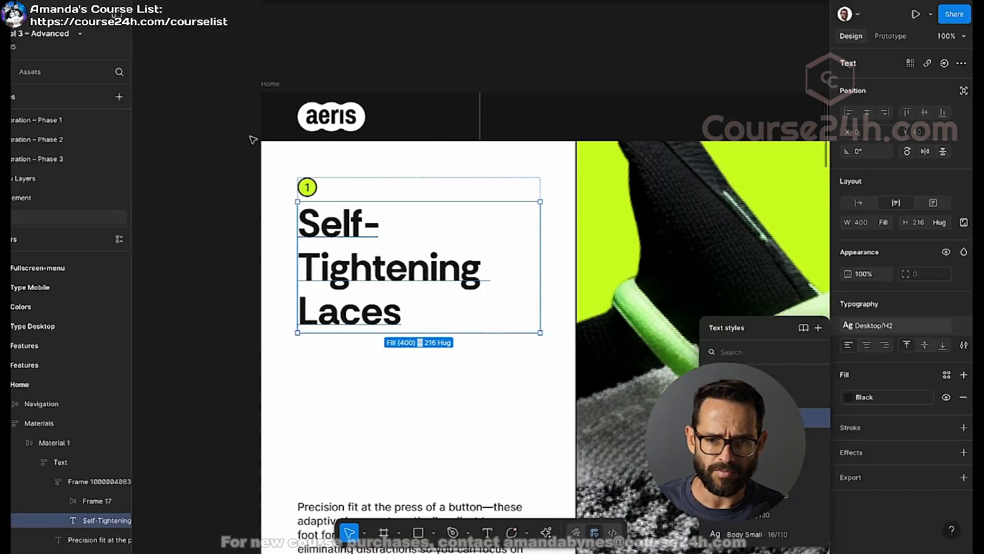
- Check the number badge's size in Figma, then make benefit-number 32 by 32 px with flex display and centered content
{"action": "left_click", "coordinate": [316, 189]}
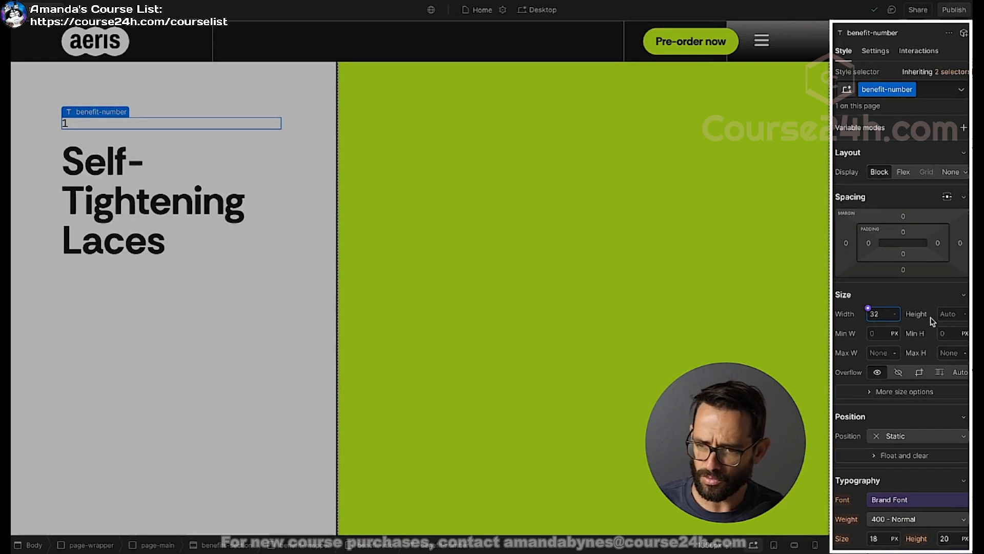
{"action": "left_click", "coordinate": [947, 314]}
{"action": "type", "text": "32"}
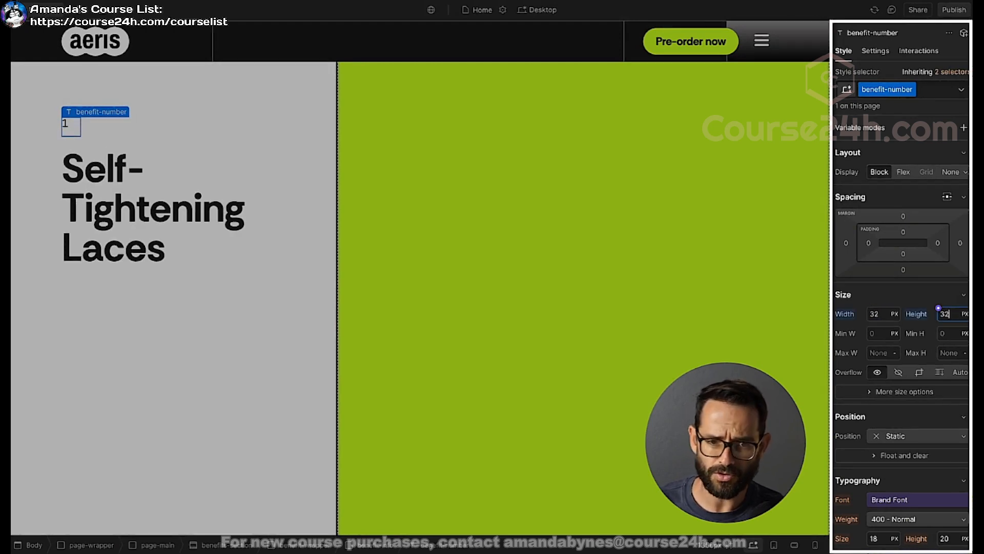
{"action": "left_click", "coordinate": [904, 173]}
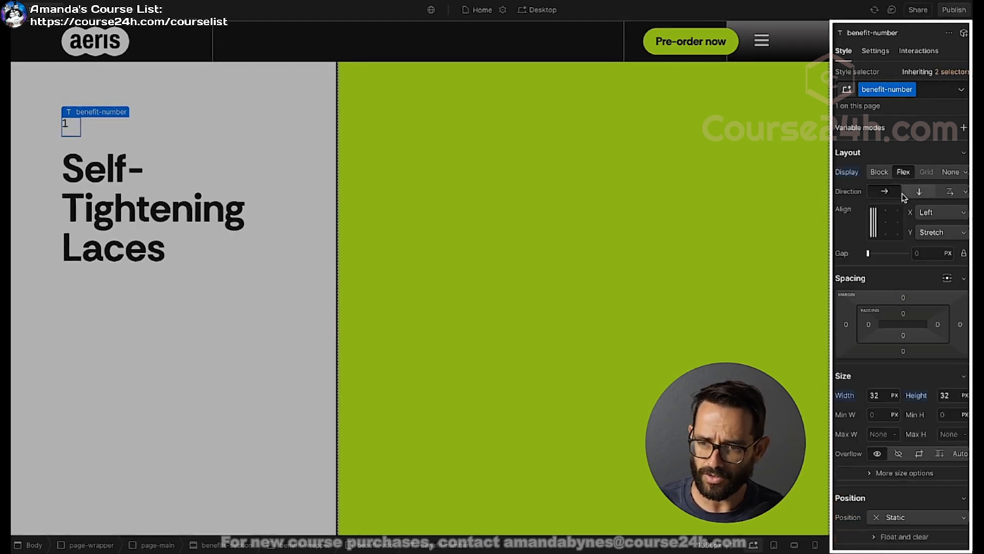
{"action": "left_click", "coordinate": [888, 225]}
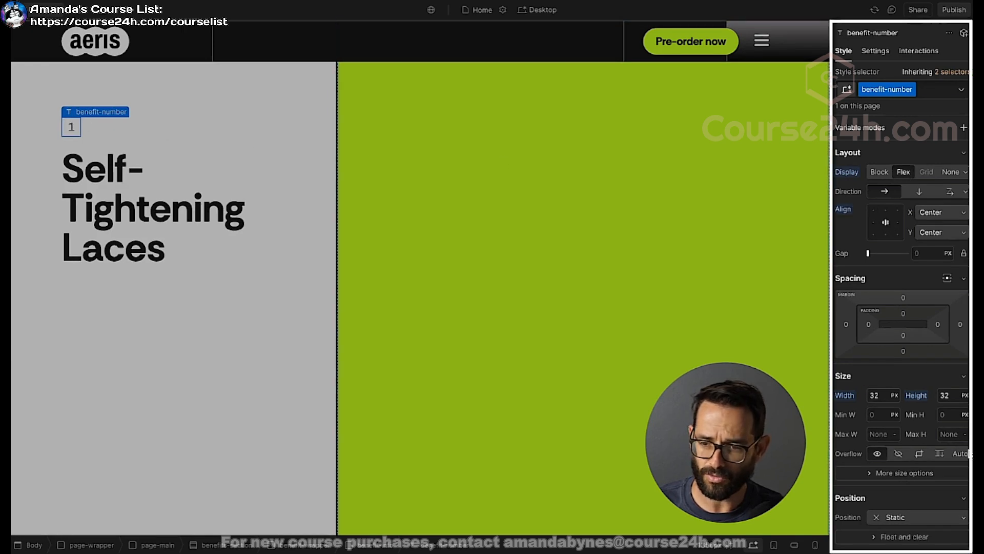
- Fill the number badge's background with the Lime variable and set its corner radius to 999 px
{"action": "scroll", "coordinate": [899, 257], "scroll_direction": "down", "scroll_amount": 7}
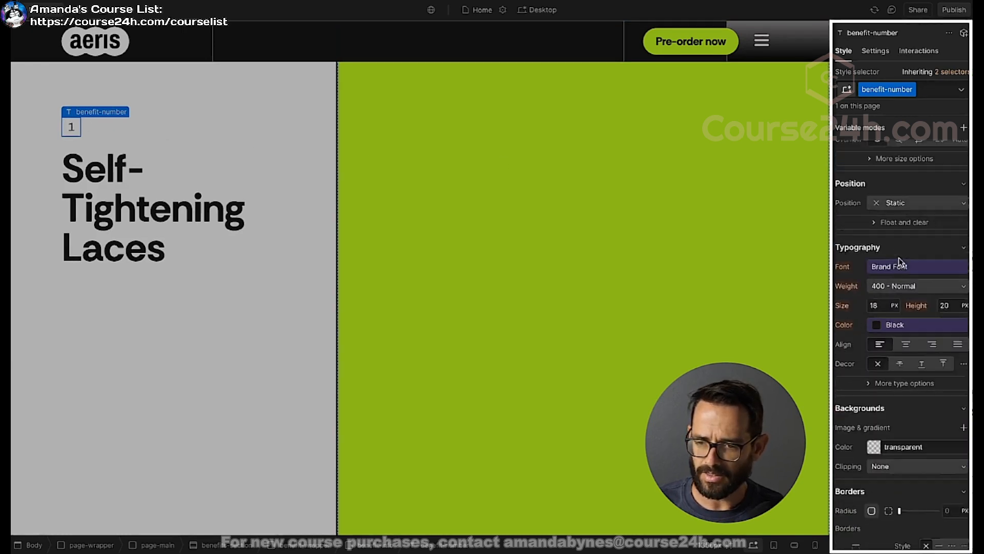
{"action": "left_click", "coordinate": [870, 409]}
{"action": "left_click", "coordinate": [866, 330]}
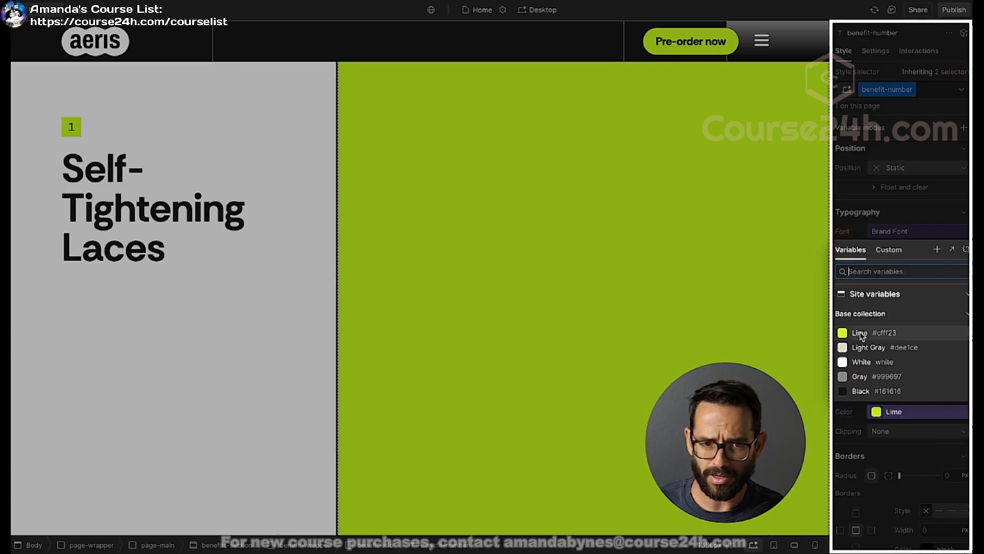
{"action": "scroll", "coordinate": [881, 337], "scroll_direction": "down", "scroll_amount": 5}
{"action": "scroll", "coordinate": [880, 337], "scroll_direction": "up", "scroll_amount": 3}
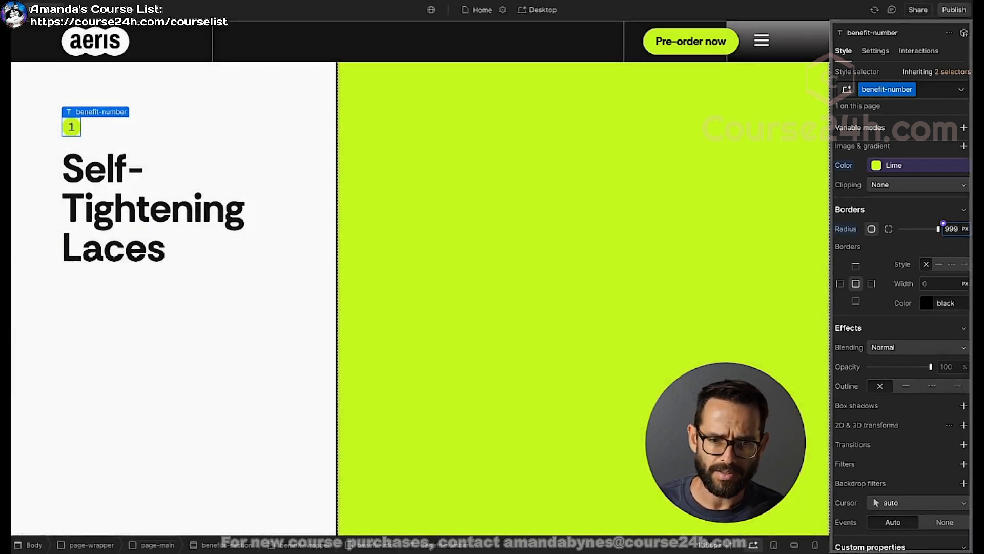
{"action": "type", "text": "9"}
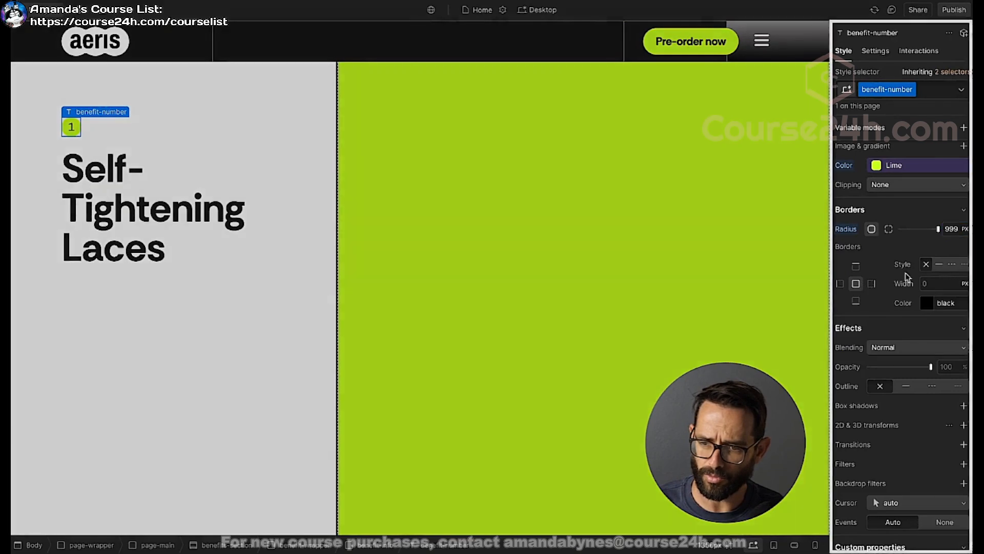
- Add a 2 px solid black border around the number badge and check it in preview mode
{"action": "left_click", "coordinate": [939, 263]}
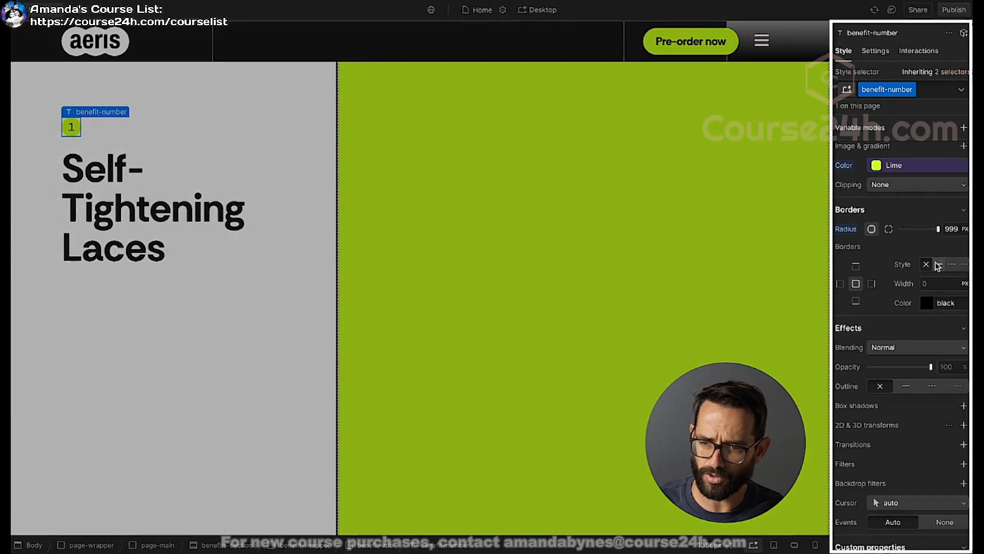
{"action": "key", "text": "Return"}
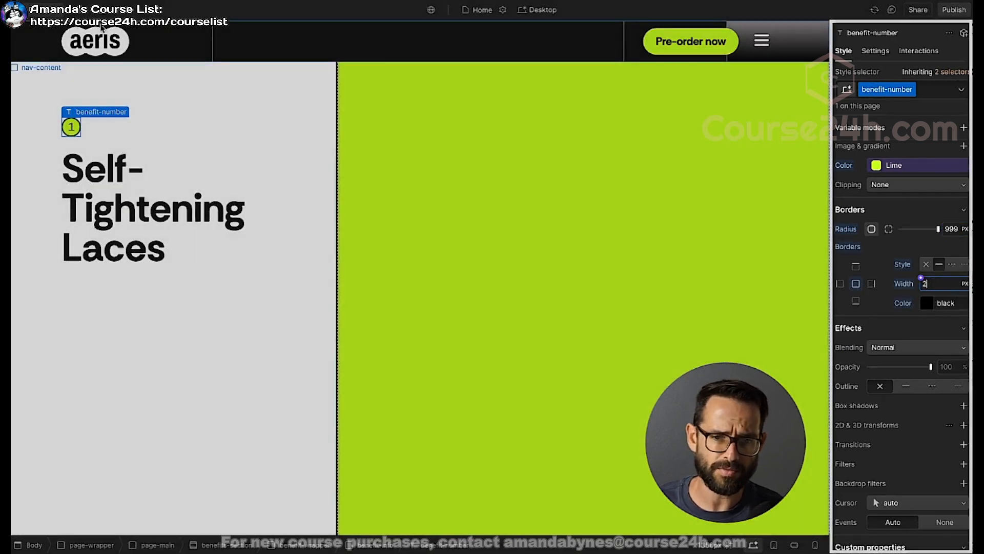
{"action": "left_click", "coordinate": [108, 10]}
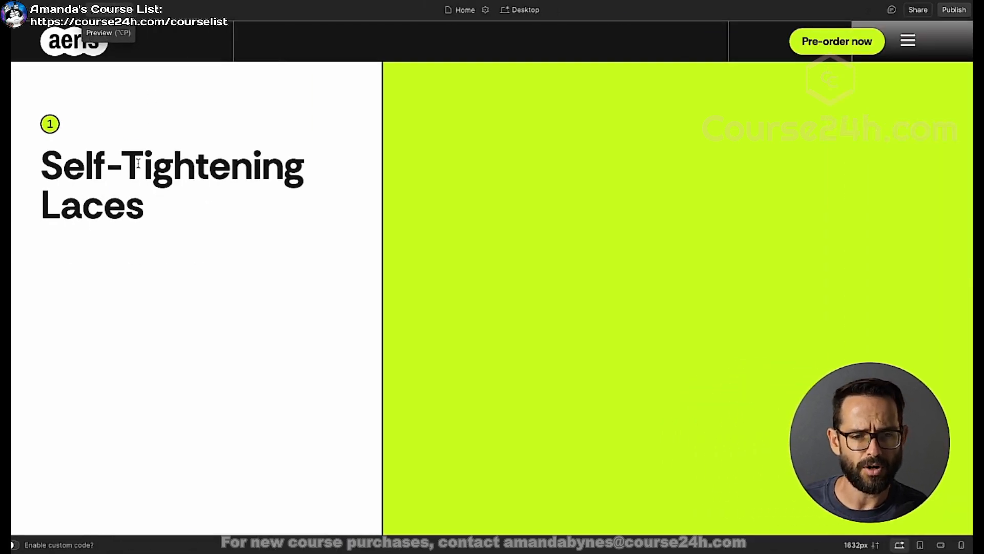
{"action": "key", "text": "alt+p"}
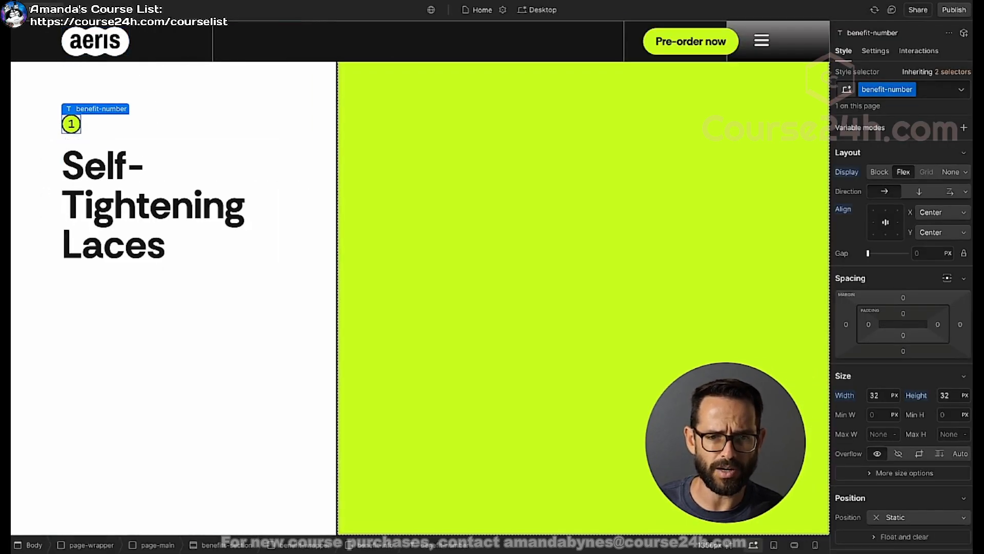
- Wrap the H2 heading in a div block and move benefit-number into that div above the heading
{"action": "left_click", "coordinate": [98, 169]}
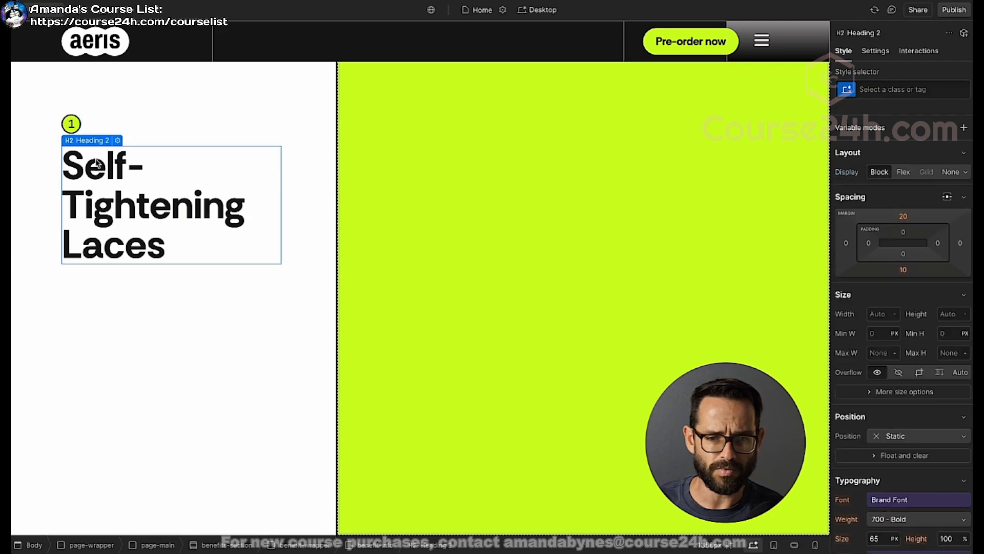
{"action": "right_click", "coordinate": [98, 173]}
{"action": "left_click", "coordinate": [227, 213]}
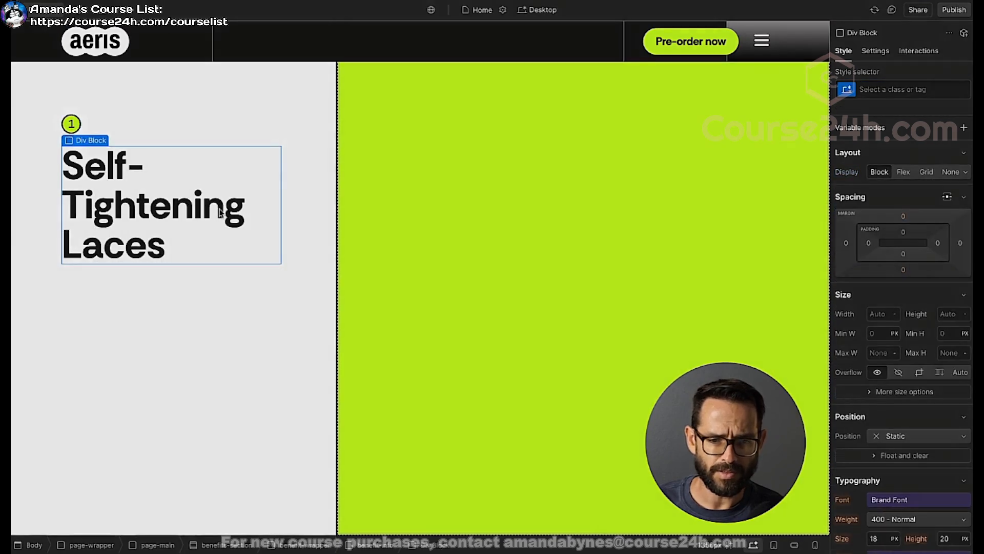
{"action": "key", "text": "z"}
{"action": "left_click_drag", "start_coordinate": [88, 172], "coordinate": [85, 188]}
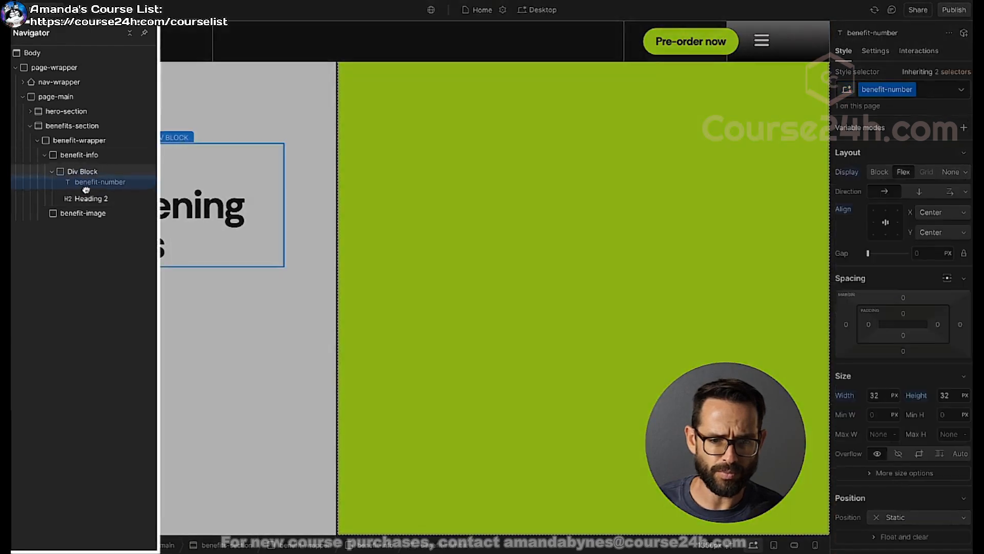
- Add a paragraph to benefit-info below the div block and replace its placeholder with the laces description copied from the Figma card
{"action": "left_click", "coordinate": [76, 155]}
{"action": "key", "text": "ctrl+e"}
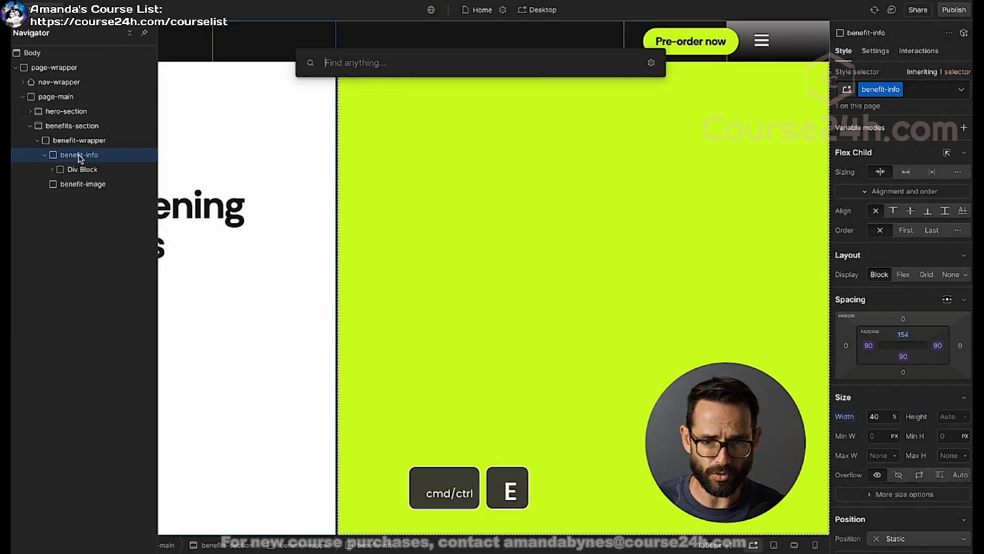
{"action": "type", "text": "pa"}
{"action": "key", "text": "Down"}
{"action": "key", "text": "Return"}
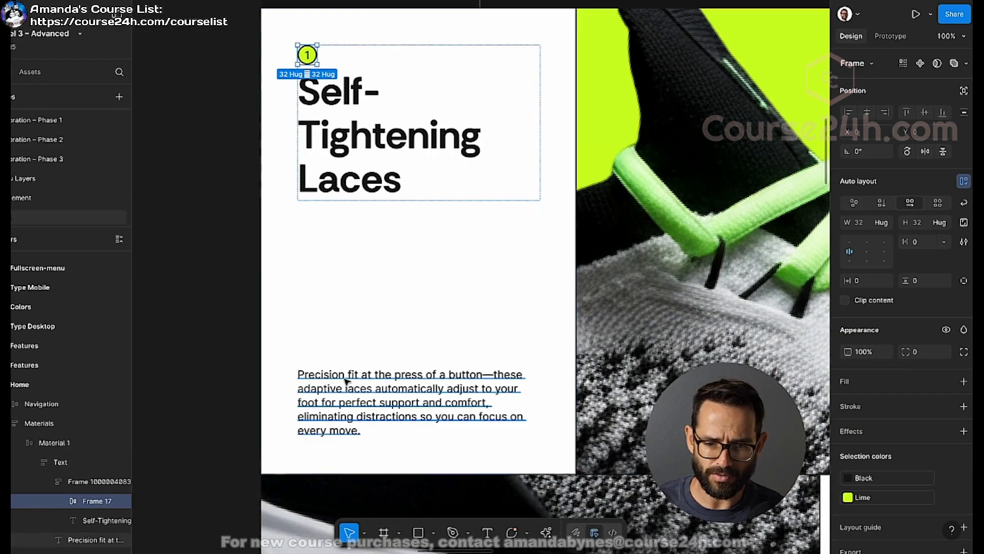
{"action": "key", "text": "Return"}
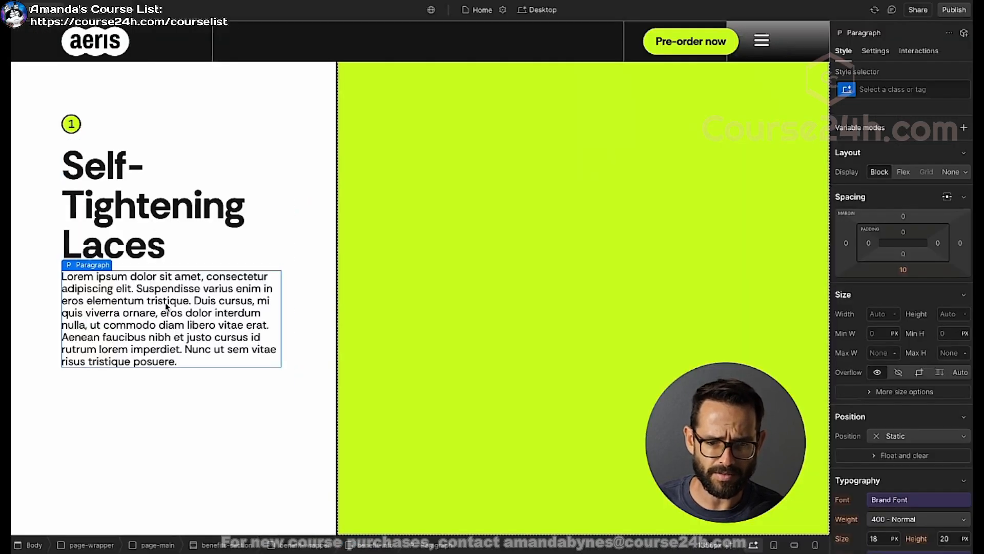
{"action": "type", "text": "Precision fit at the press of a button—these adaptive laces automatically adjust to your foot for perfect support and comfort, eliminating distractions so you can focus on every move."}
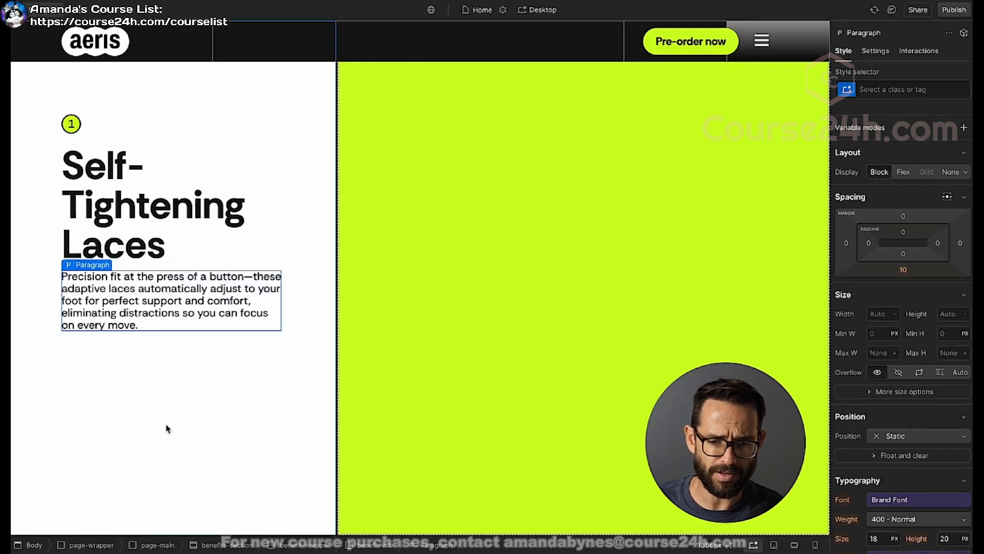
- Set benefit-info to a vertical flex layout with space between its children, and check the card in preview mode
{"action": "left_click", "coordinate": [138, 378]}
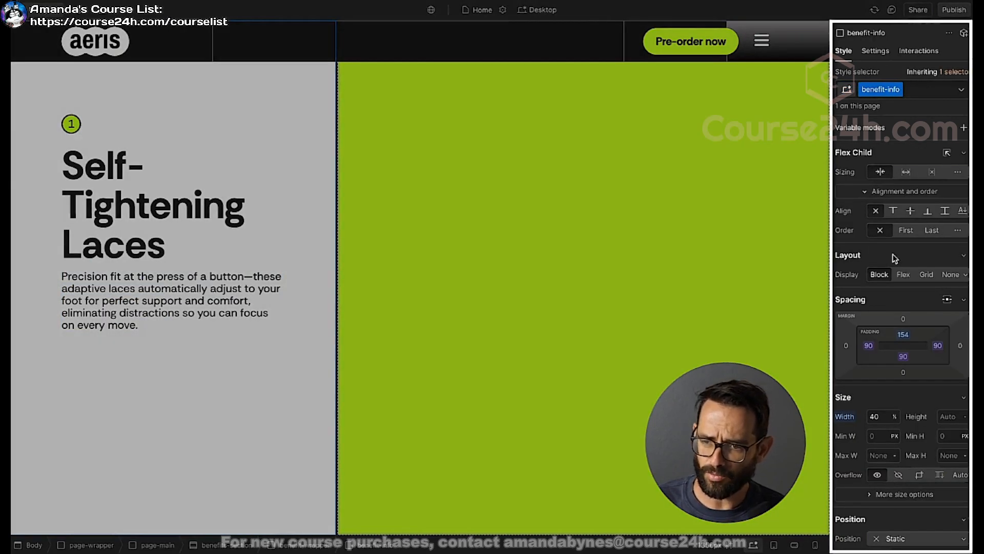
{"action": "left_click", "coordinate": [905, 274]}
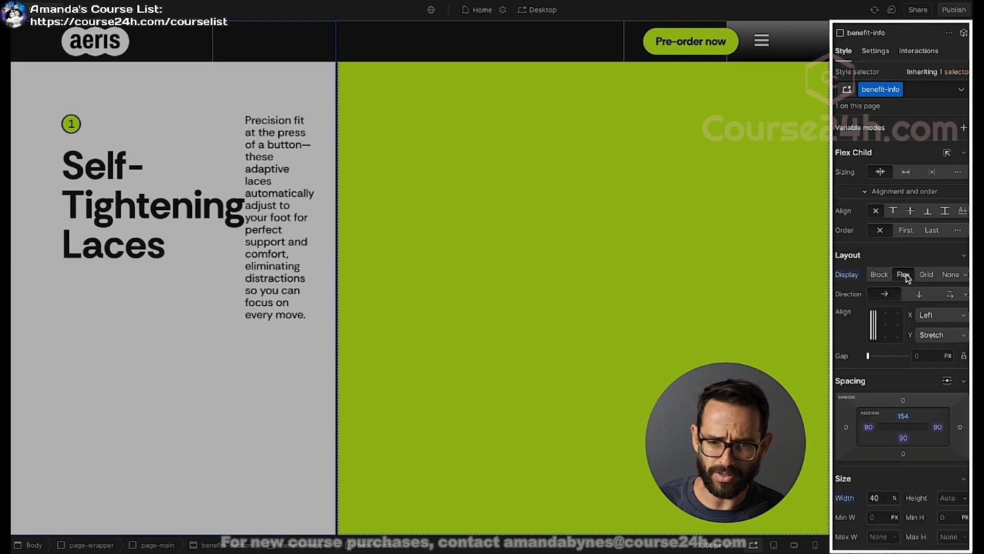
{"action": "left_click", "coordinate": [922, 296]}
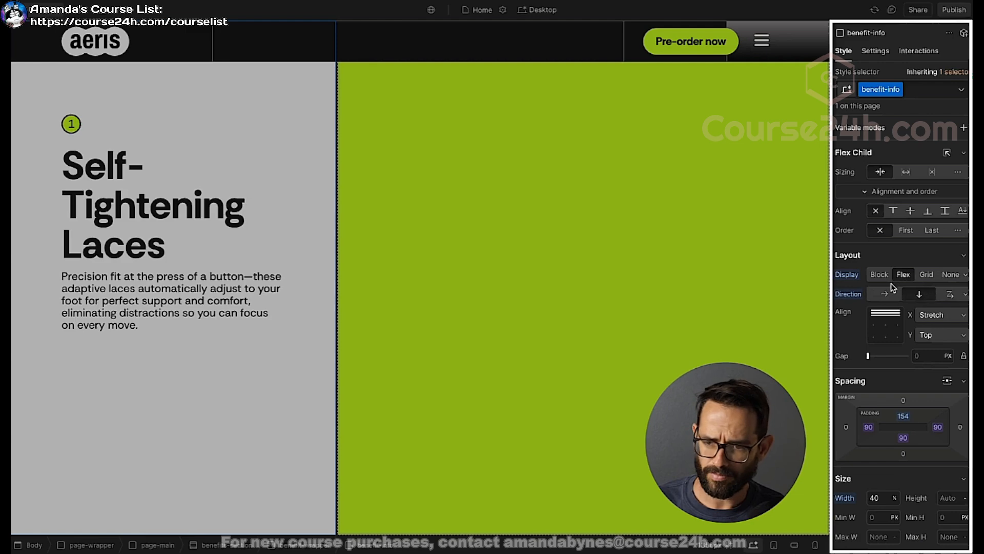
{"action": "left_click", "coordinate": [934, 335]}
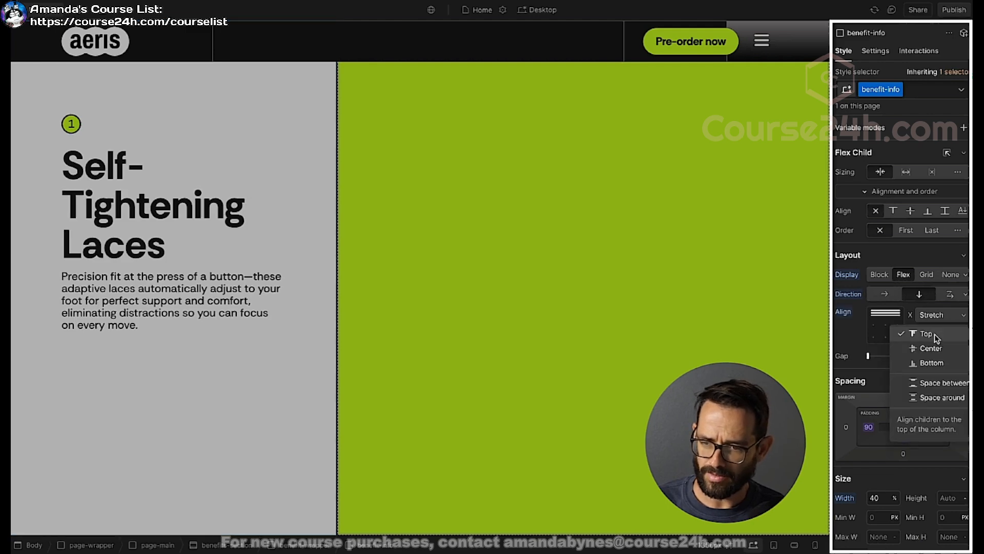
{"action": "left_click", "coordinate": [931, 380]}
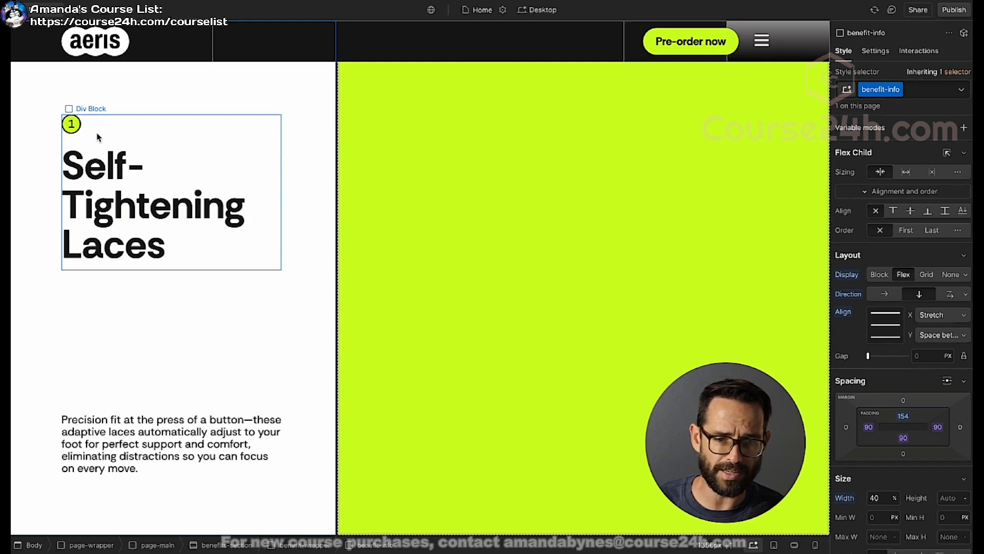
{"action": "left_click", "coordinate": [129, 9]}
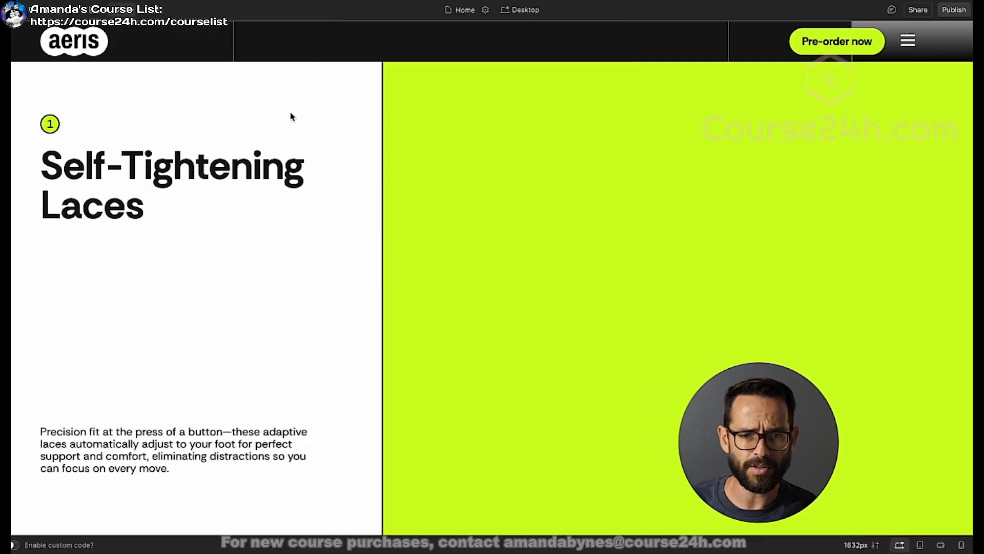
{"action": "scroll", "coordinate": [402, 165], "scroll_direction": "up", "scroll_amount": 5}
{"action": "scroll", "coordinate": [402, 165], "scroll_direction": "down", "scroll_amount": 5}
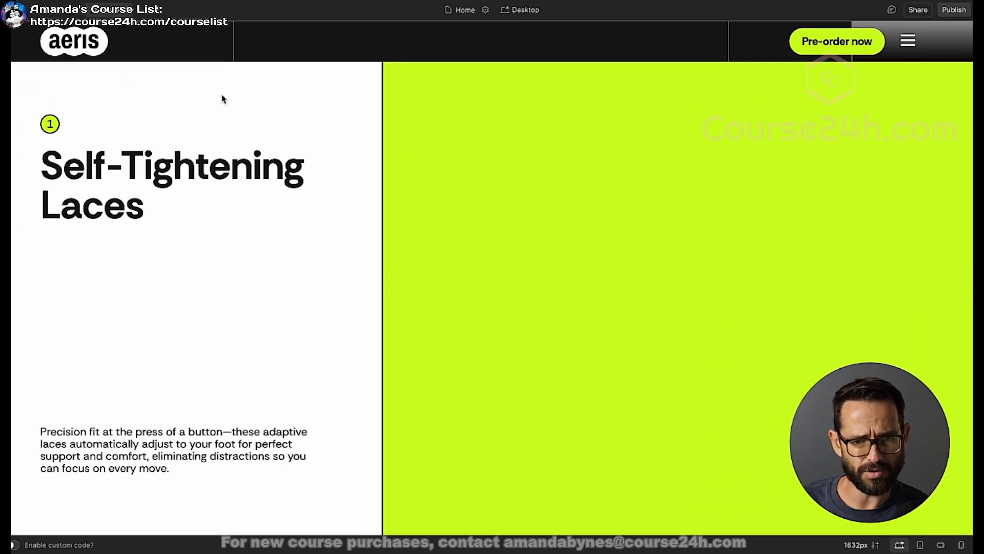
{"action": "left_click", "coordinate": [123, 15]}
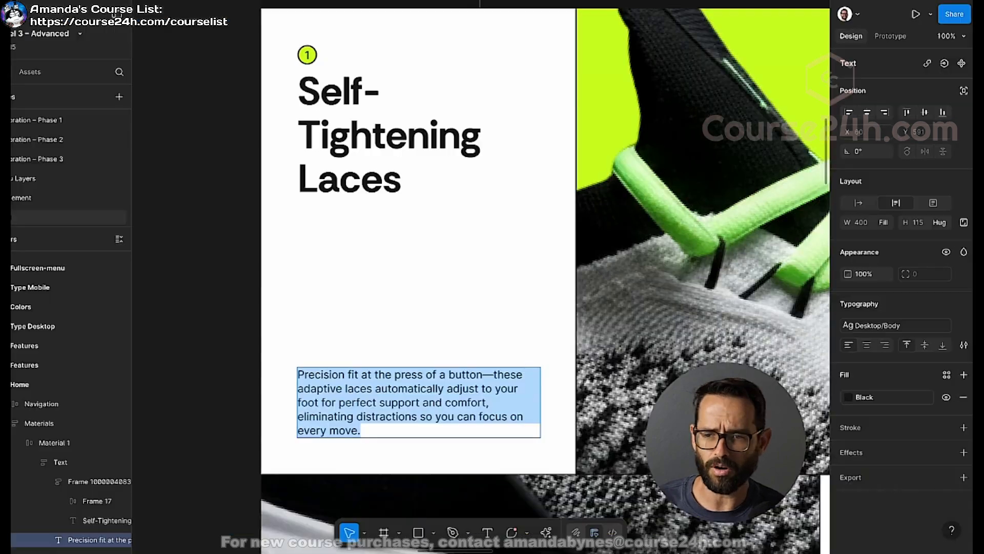
- Insert an image element into benefit-image in Webflow and set its source to Shoe.png
{"action": "key", "text": "Escape"}
{"action": "key", "text": "minus"}
{"action": "scroll", "coordinate": [321, 325], "scroll_direction": "right", "scroll_amount": 3}
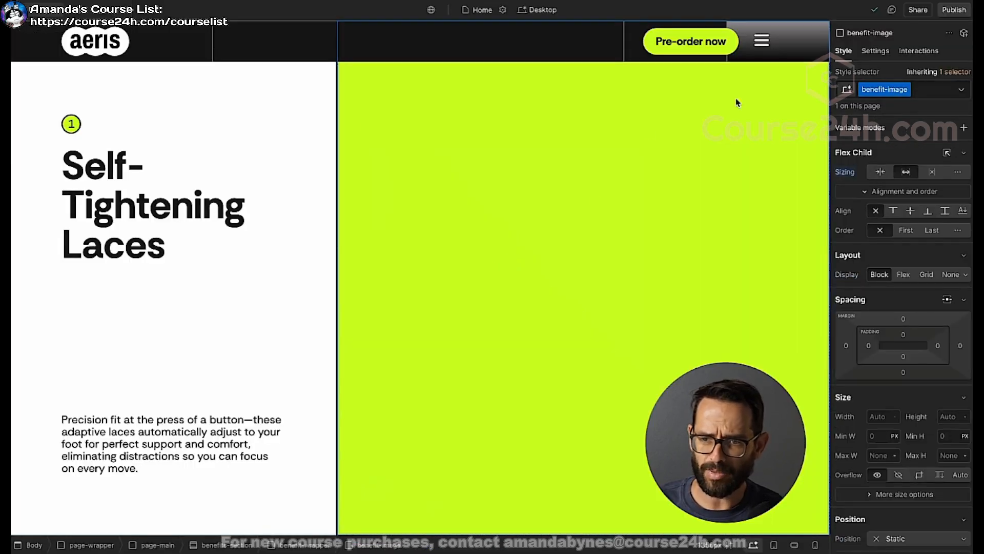
{"action": "key", "text": "ctrl+e"}
{"action": "type", "text": "image"}
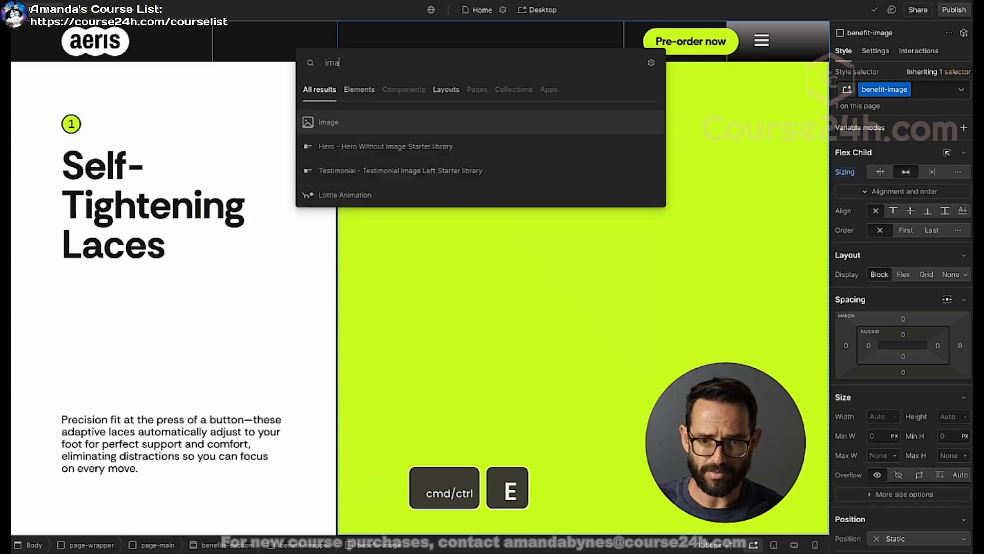
{"action": "key", "text": "Return"}
{"action": "left_click", "coordinate": [426, 100]}
{"action": "left_click", "coordinate": [83, 111]}
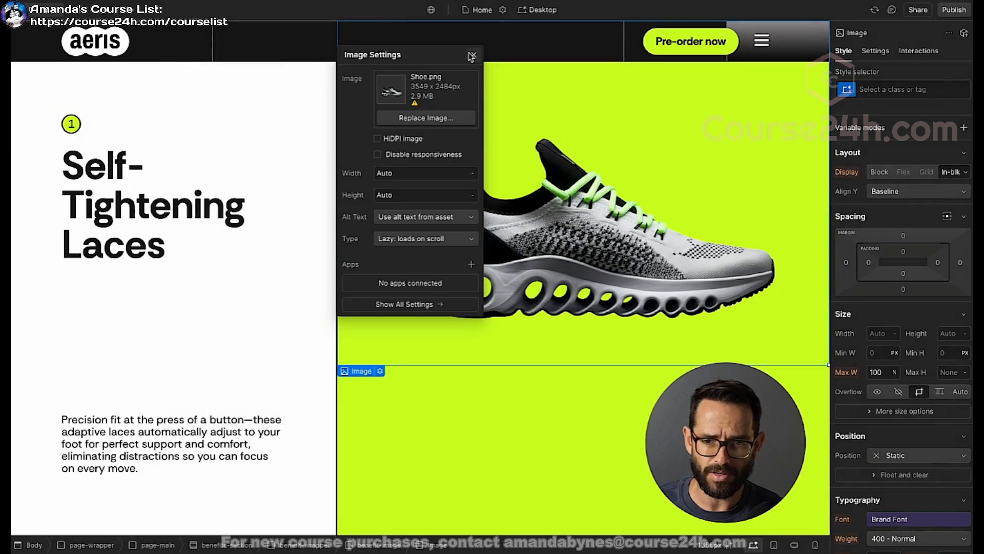
{"action": "left_click", "coordinate": [470, 55]}
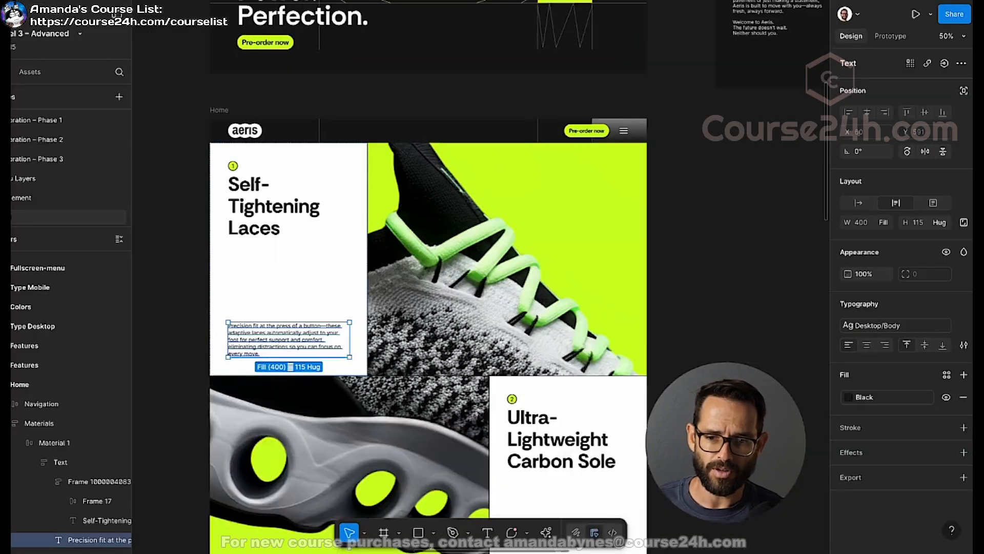
- Examine the crop and angle of the shoe image in the three benefit cards of the Figma design
{"action": "scroll", "coordinate": [544, 454], "scroll_direction": "down", "scroll_amount": 10}
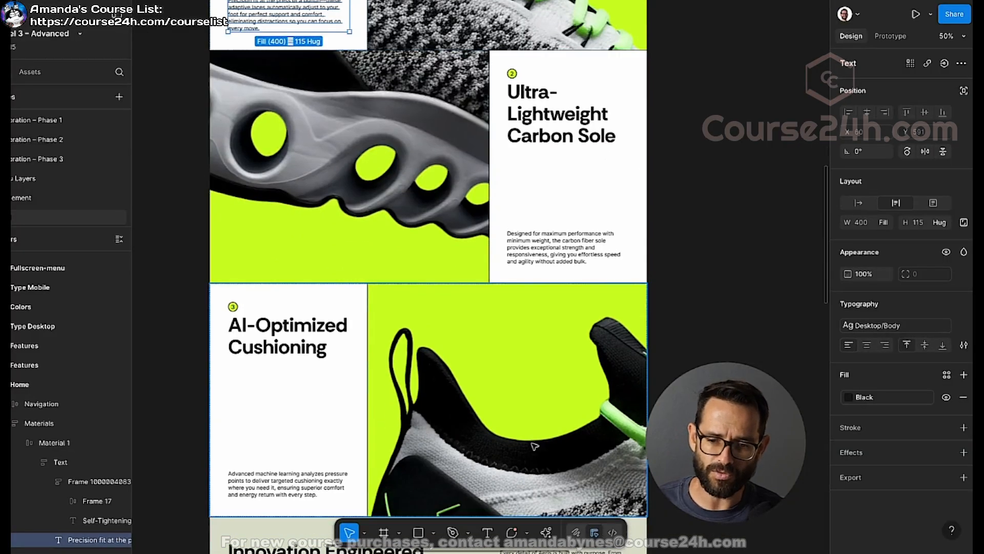
{"action": "scroll", "coordinate": [545, 455], "scroll_direction": "up", "scroll_amount": 8}
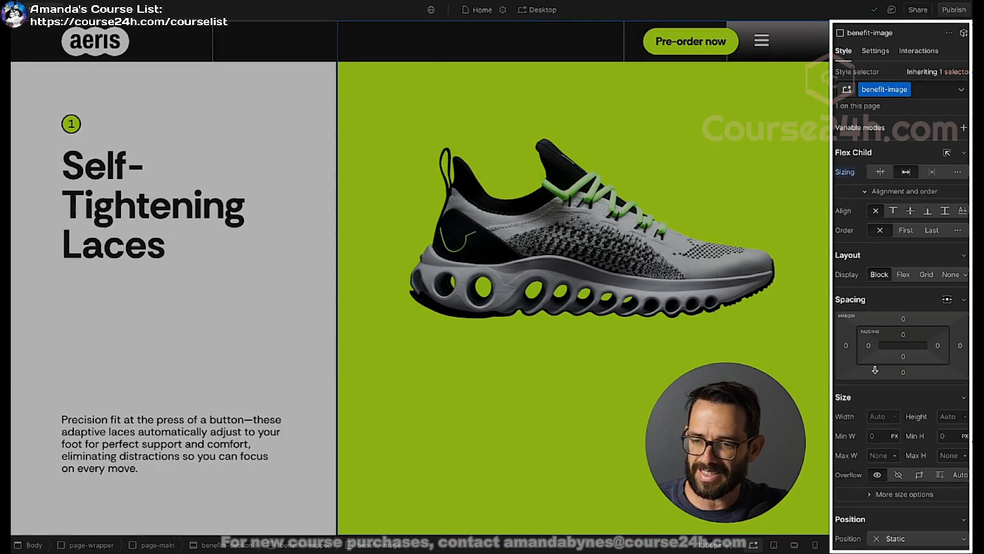
{"action": "scroll", "coordinate": [853, 408], "scroll_direction": "down", "scroll_amount": 2}
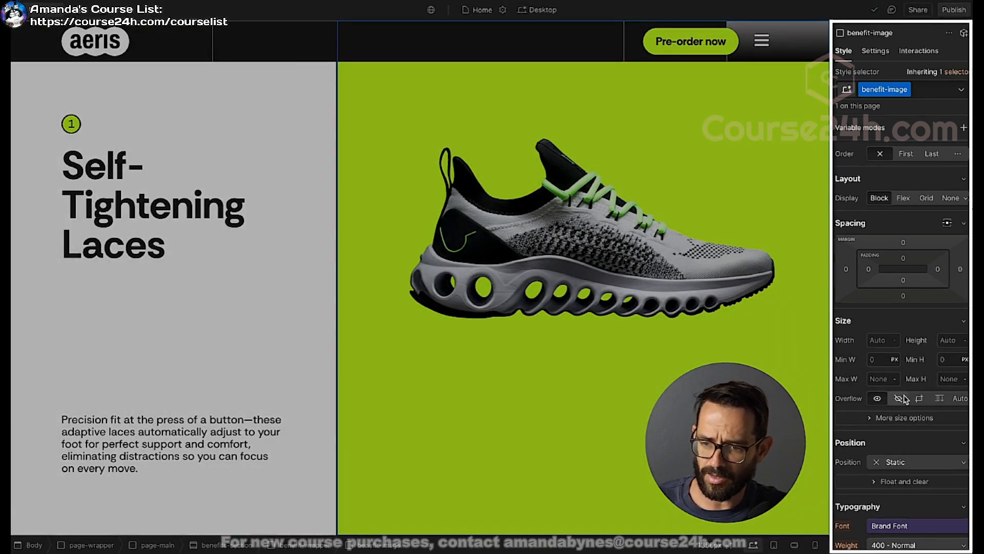
{"action": "left_click", "coordinate": [626, 234]}
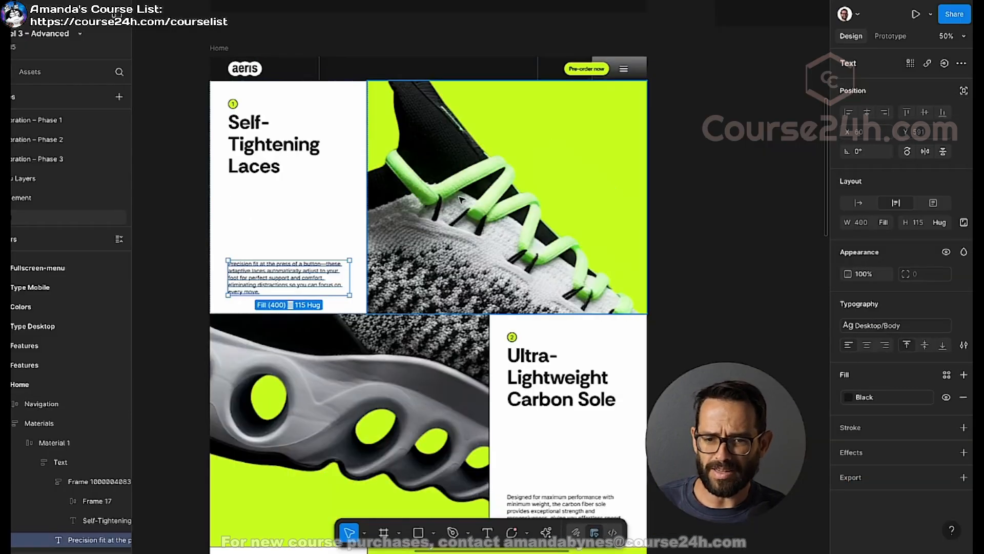
{"action": "scroll", "coordinate": [512, 155], "scroll_direction": "down", "scroll_amount": 5}
{"action": "scroll", "coordinate": [513, 155], "scroll_direction": "up", "scroll_amount": 4}
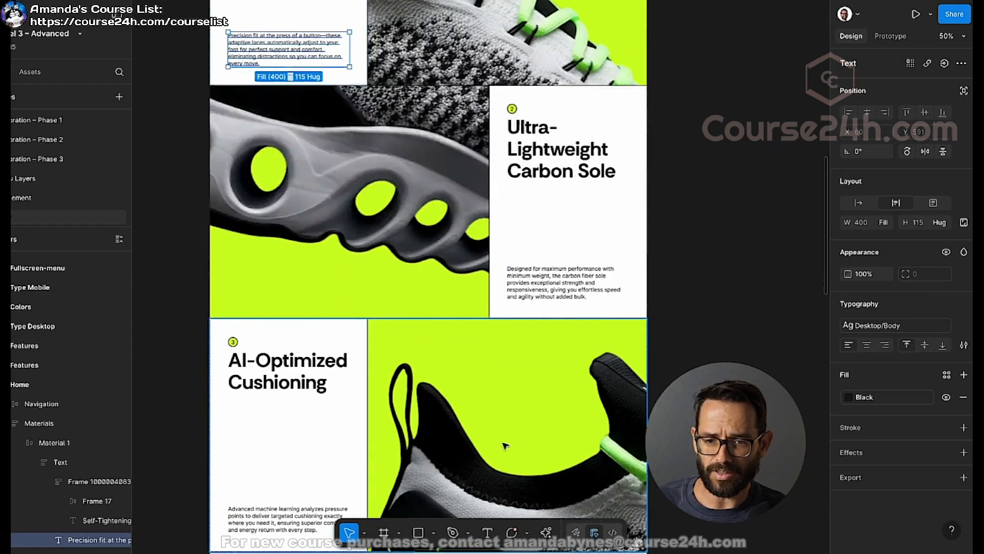
{"action": "scroll", "coordinate": [512, 156], "scroll_direction": "down", "scroll_amount": 4}
{"action": "scroll", "coordinate": [512, 156], "scroll_direction": "up", "scroll_amount": 7}
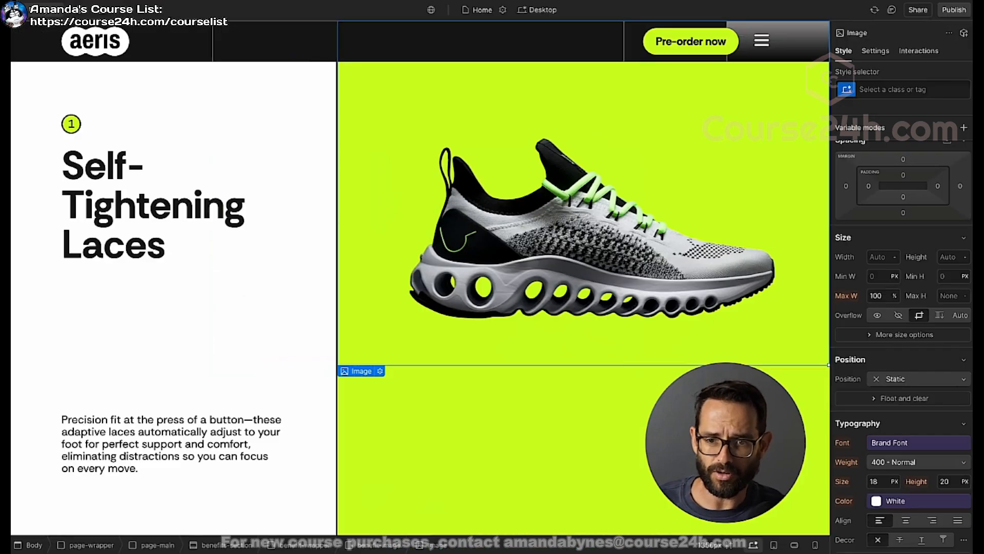
- Give the inserted shoe image the new class benefit-image-1
{"action": "left_click", "coordinate": [886, 89]}
{"action": "type", "text": "benegi"}
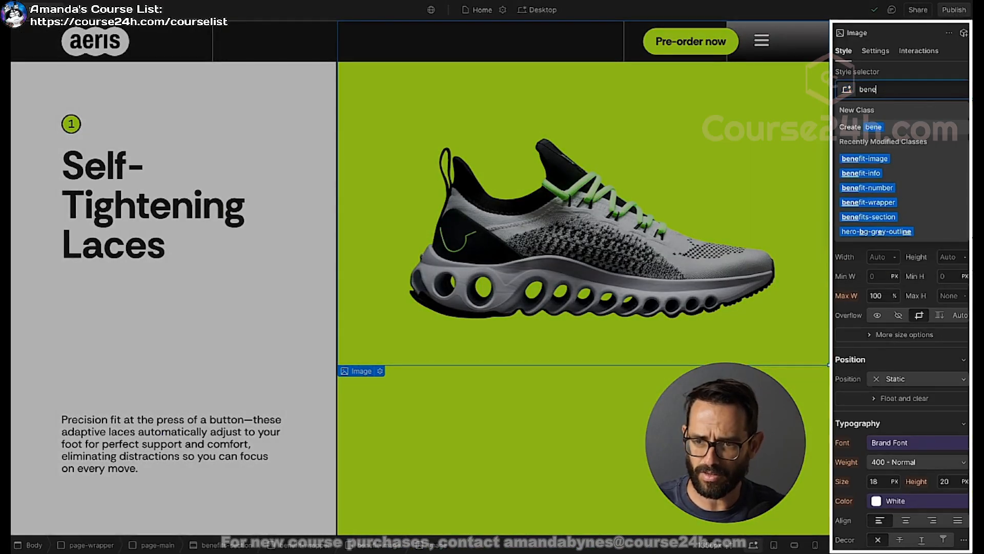
{"action": "key", "text": "BackSpace"}
{"action": "key", "text": "BackSpace"}
{"action": "type", "text": "fit"}
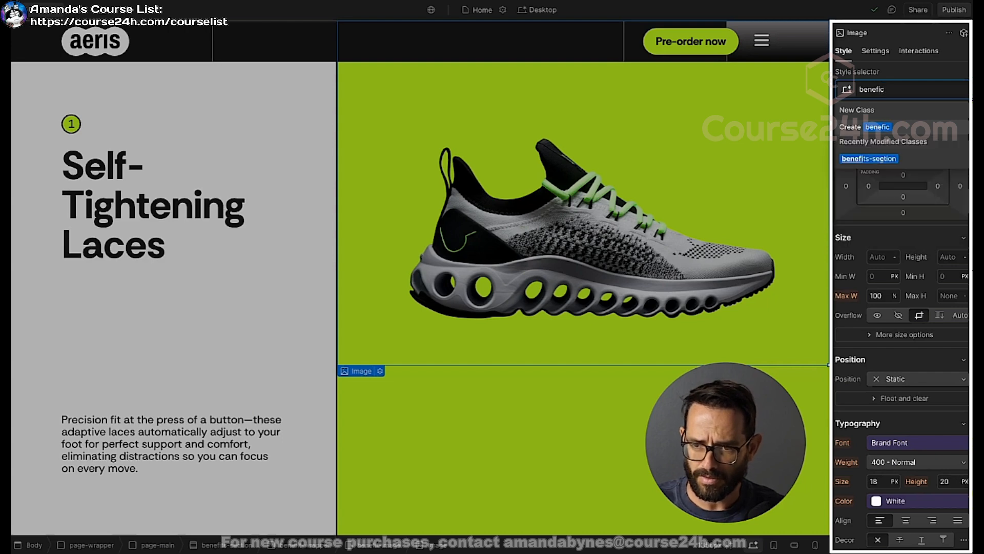
{"action": "type", "text": "-image-1"}
{"action": "key", "text": "Return"}
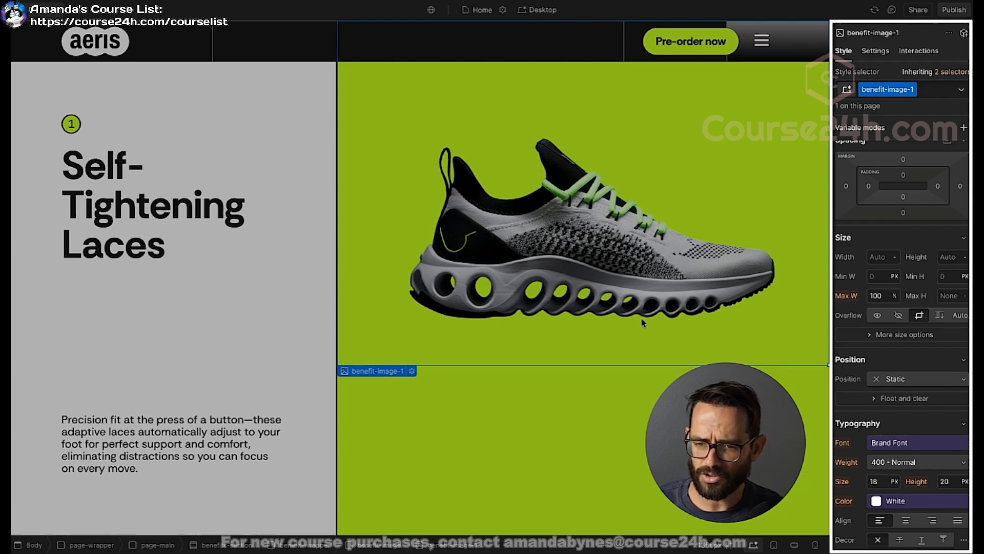
- Add a 2D & 3D transform to benefit-image-1 that rotates it 19 degrees around the Z axis
{"action": "scroll", "coordinate": [943, 416], "scroll_direction": "down", "scroll_amount": 3}
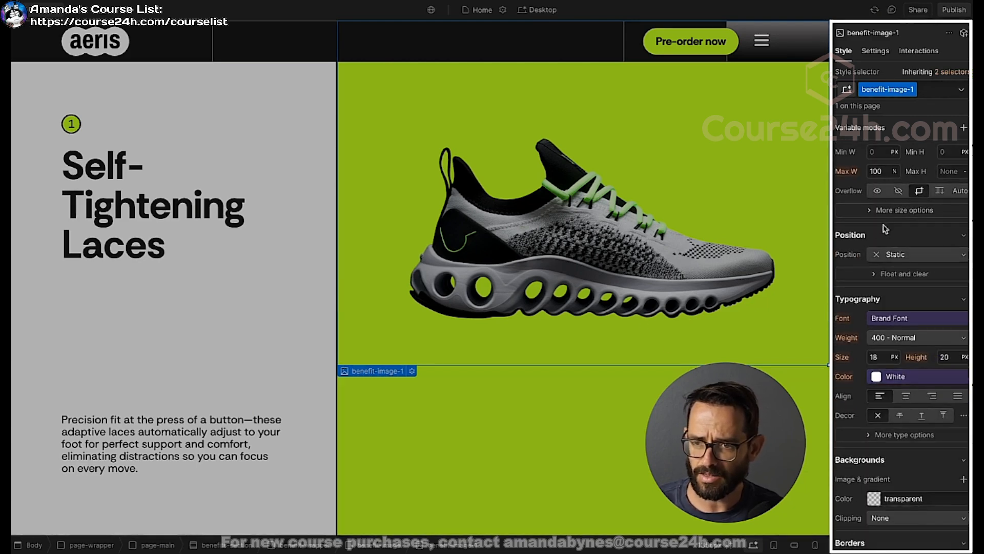
{"action": "scroll", "coordinate": [885, 229], "scroll_direction": "down", "scroll_amount": 10}
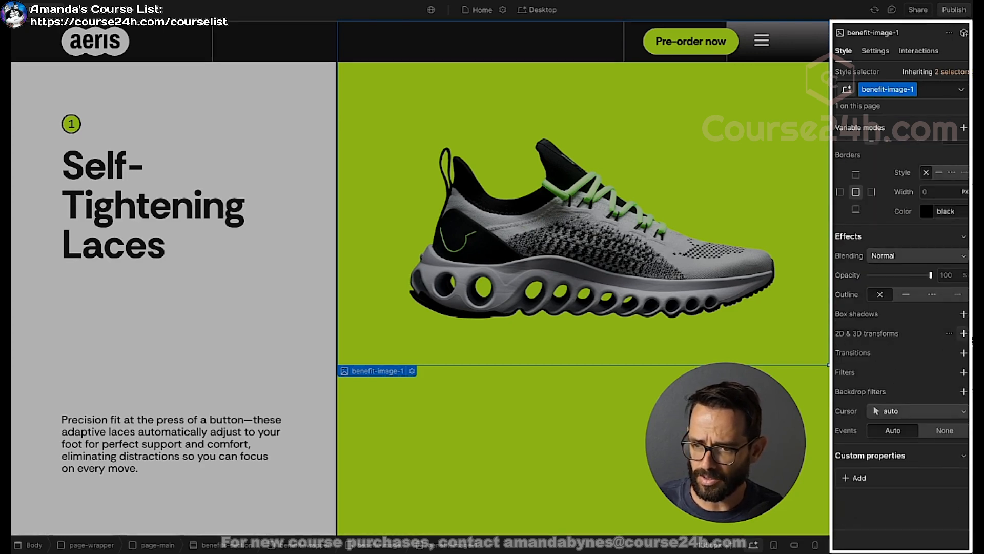
{"action": "left_click", "coordinate": [963, 334]}
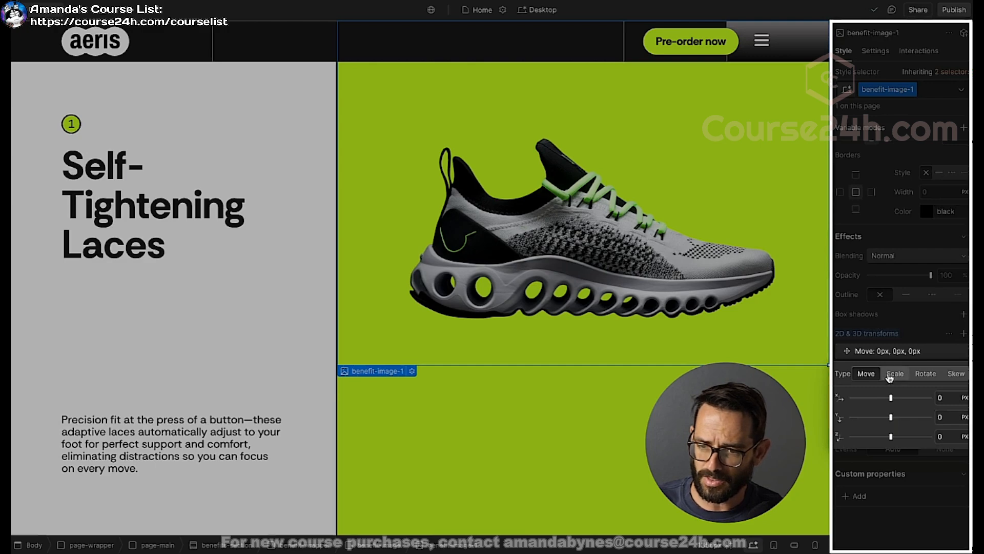
{"action": "left_click", "coordinate": [925, 373]}
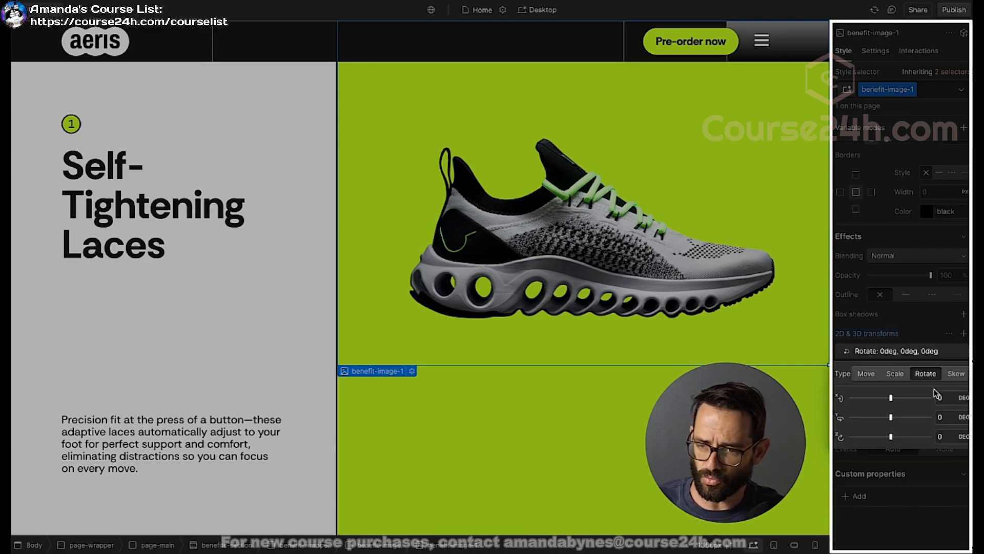
{"action": "left_click", "coordinate": [947, 436]}
{"action": "type", "text": "2"}
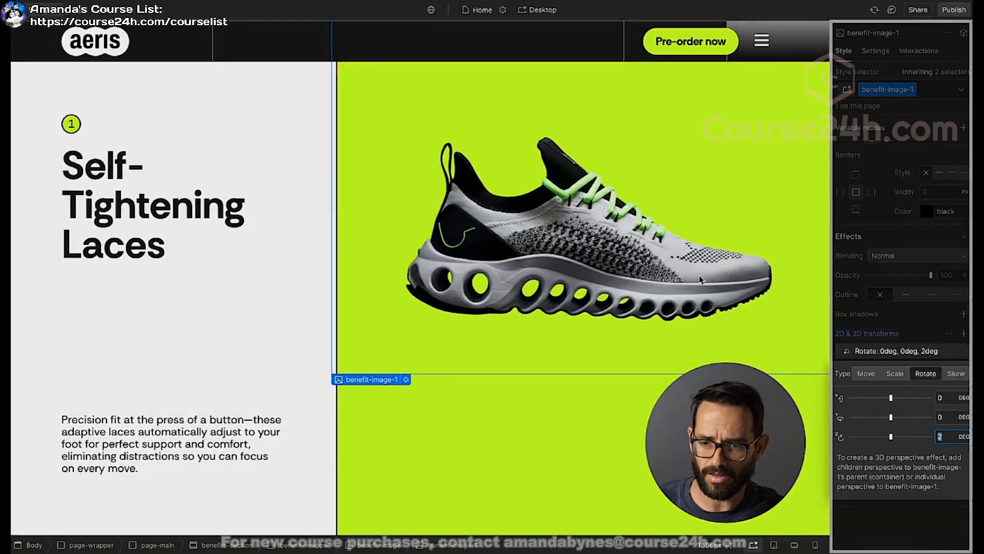
{"action": "type", "text": "0"}
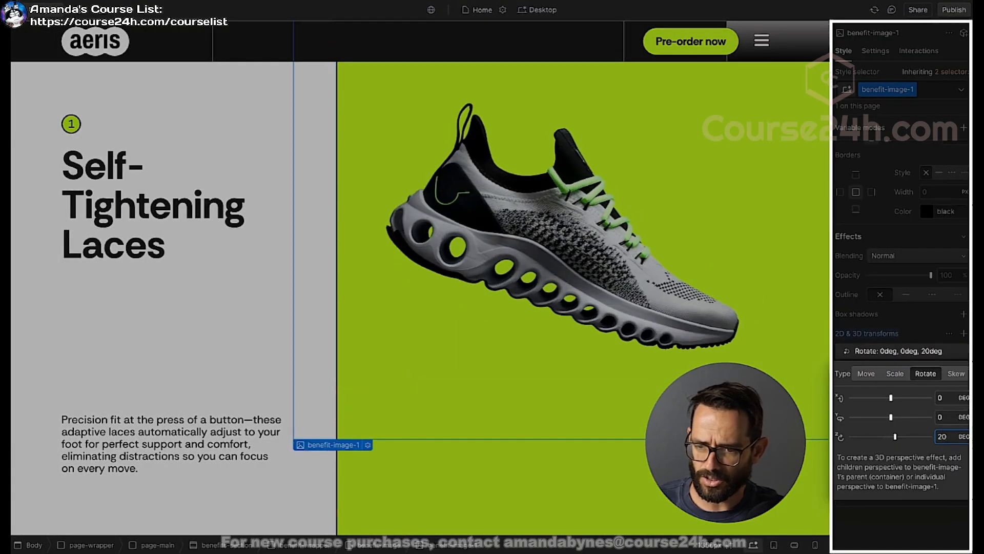
{"action": "key", "text": "Down"}
{"action": "left_click", "coordinate": [926, 332]}
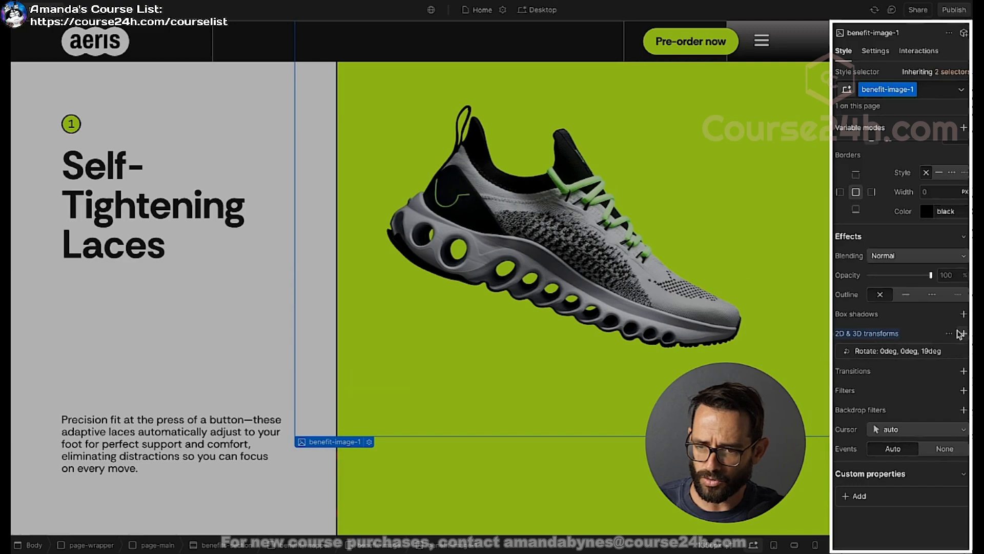
- Add a scale transform to benefit-image-1 with the linked X and Y scale set to 3
{"action": "left_click", "coordinate": [963, 333]}
{"action": "left_click", "coordinate": [892, 376]}
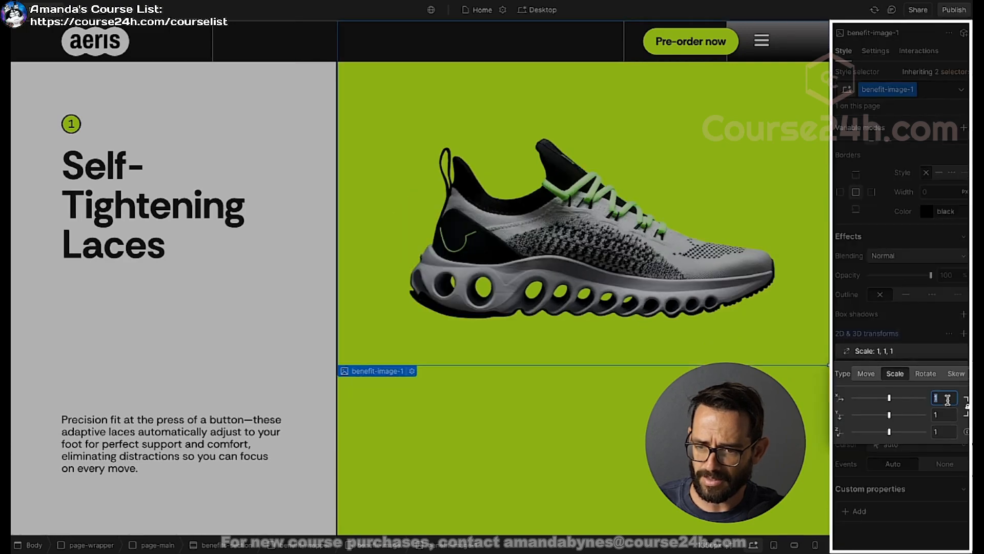
{"action": "type", "text": "3"}
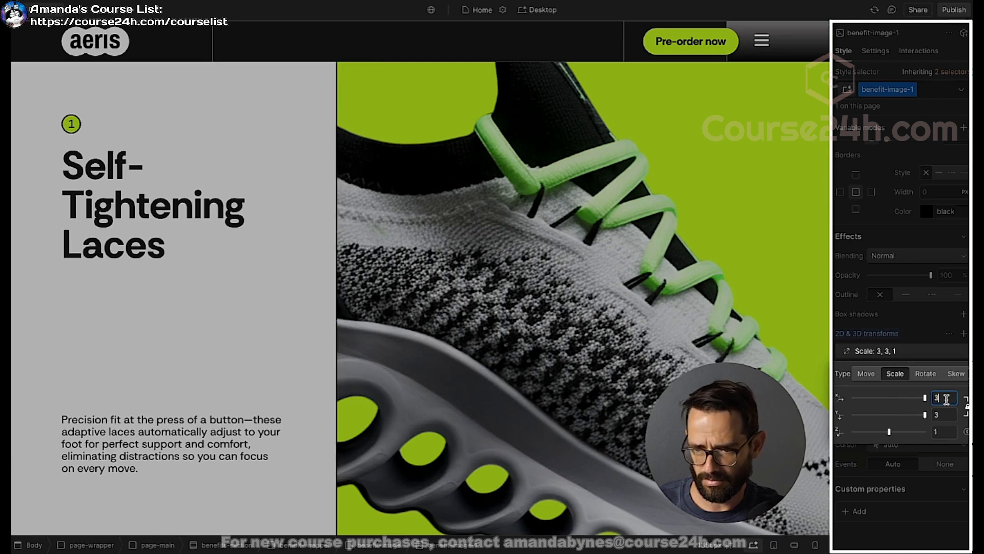
{"action": "left_click", "coordinate": [920, 337]}
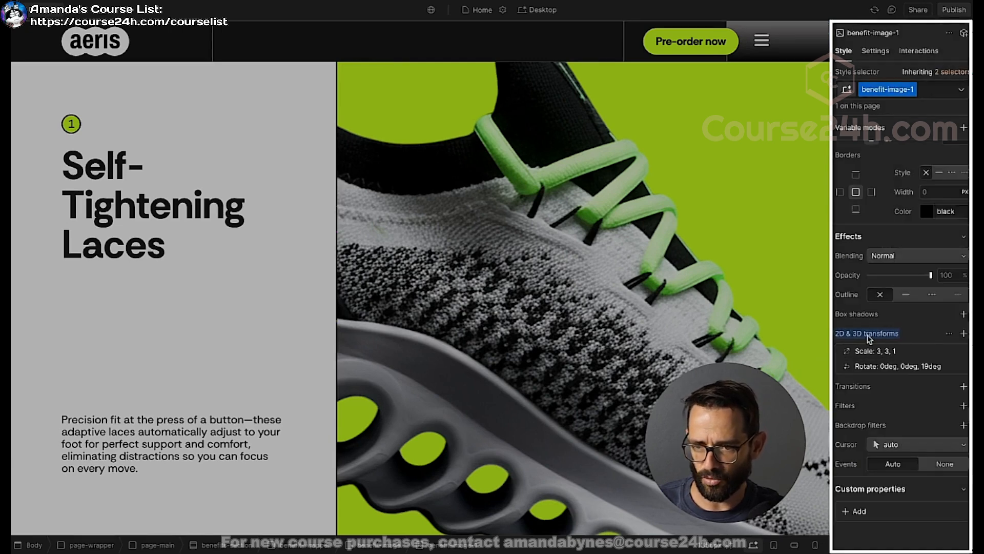
- Add a move transform to benefit-image-1 that shifts it -200 px on X and 80 px on Y
{"action": "left_click", "coordinate": [964, 334]}
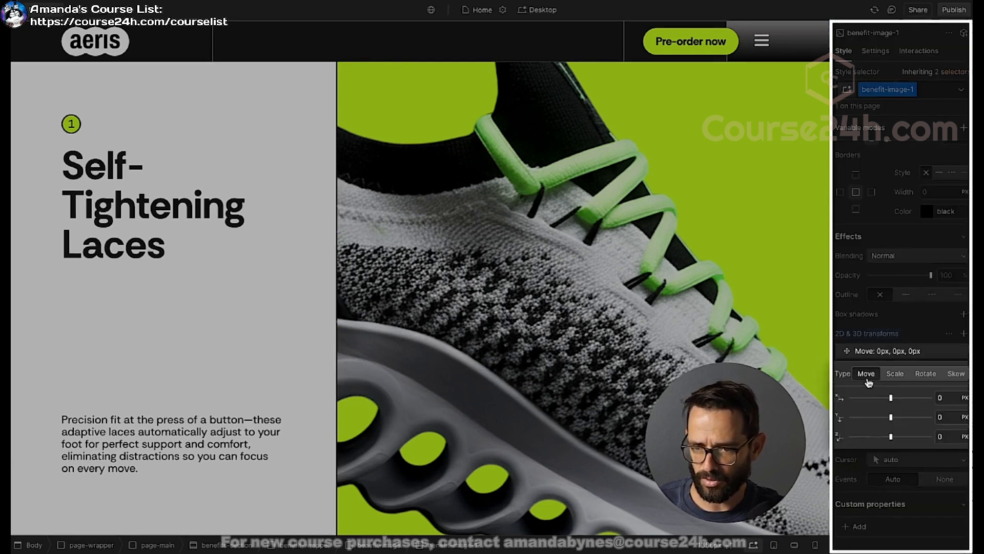
{"action": "key", "text": "shift+Up"}
{"action": "key", "text": "shift+Up"}
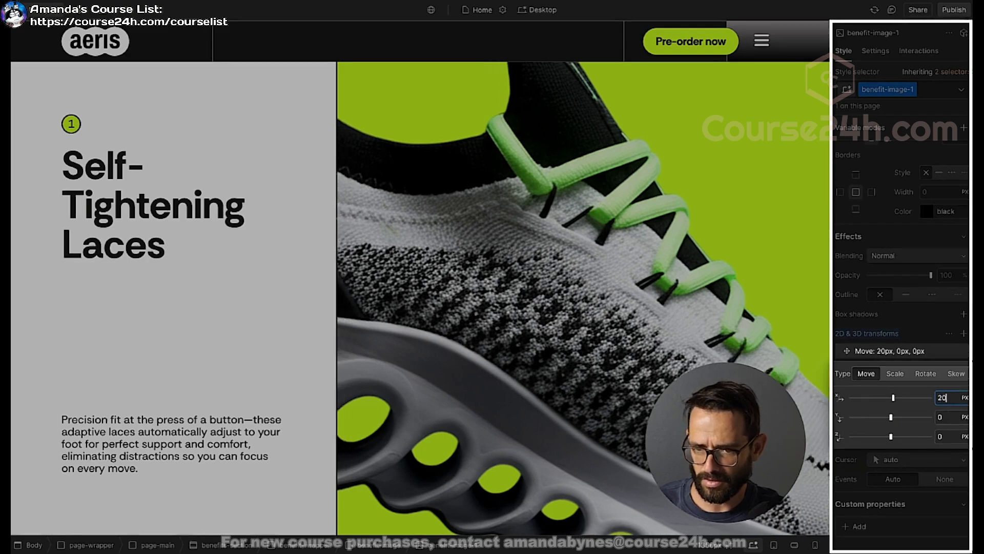
{"action": "key", "text": "shift+Down"}
{"action": "key", "text": "shift+Down"}
{"action": "key", "text": "shift+Down"}
{"action": "key", "text": "shift+Down"}
{"action": "key", "text": "shift+Down"}
{"action": "key", "text": "shift+Down"}
{"action": "key", "text": "shift+Down"}
{"action": "key", "text": "shift+Down"}
{"action": "key", "text": "shift+Down"}
{"action": "key", "text": "shift+Down"}
{"action": "key", "text": "shift+Down"}
{"action": "key", "text": "shift+Down"}
{"action": "key", "text": "shift+Down"}
{"action": "key", "text": "shift+Down"}
{"action": "key", "text": "shift+Down"}
{"action": "key", "text": "shift+Down"}
{"action": "key", "text": "shift+Down"}
{"action": "key", "text": "shift+Down"}
{"action": "key", "text": "shift+Down"}
{"action": "key", "text": "shift+Down"}
{"action": "key", "text": "shift+Down"}
{"action": "key", "text": "shift+Down"}
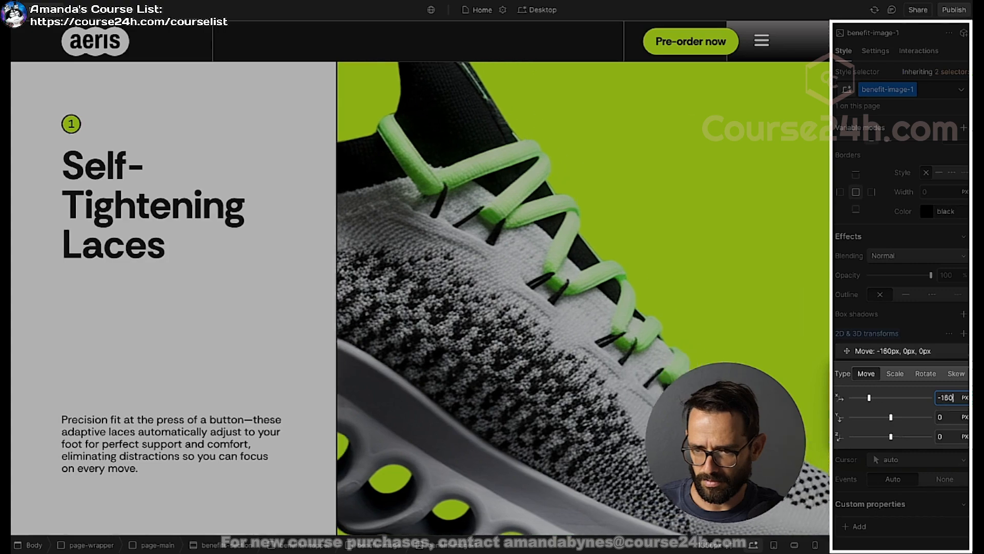
{"action": "key", "text": "shift+Up"}
{"action": "key", "text": "shift+Up"}
{"action": "key", "text": "shift+Up"}
{"action": "key", "text": "shift+Up"}
{"action": "key", "text": "shift+Up"}
{"action": "key", "text": "shift+Up"}
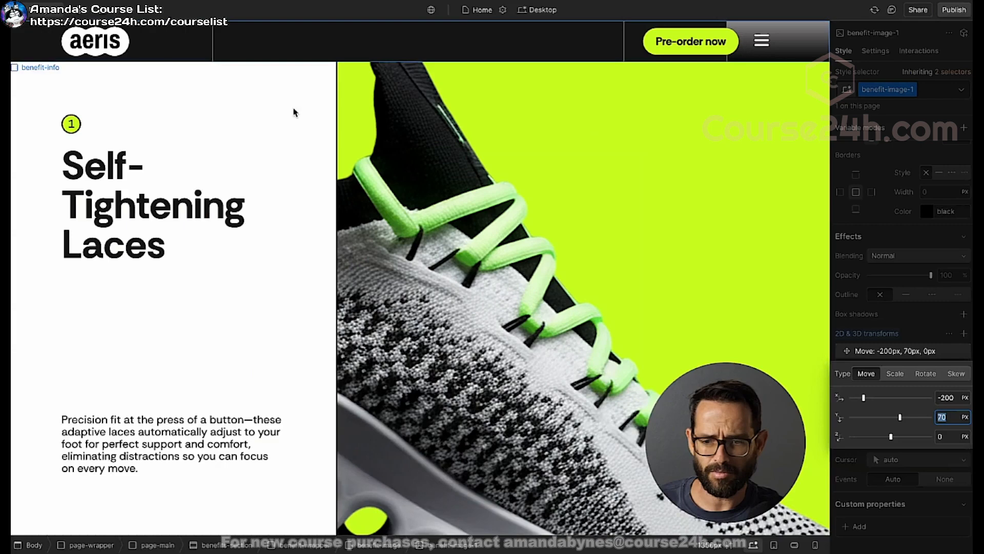
{"action": "double_click", "coordinate": [943, 416]}
{"action": "key", "text": "shift+Down"}
{"action": "key", "text": "shift+Up"}
{"action": "key", "text": "shift+Up"}
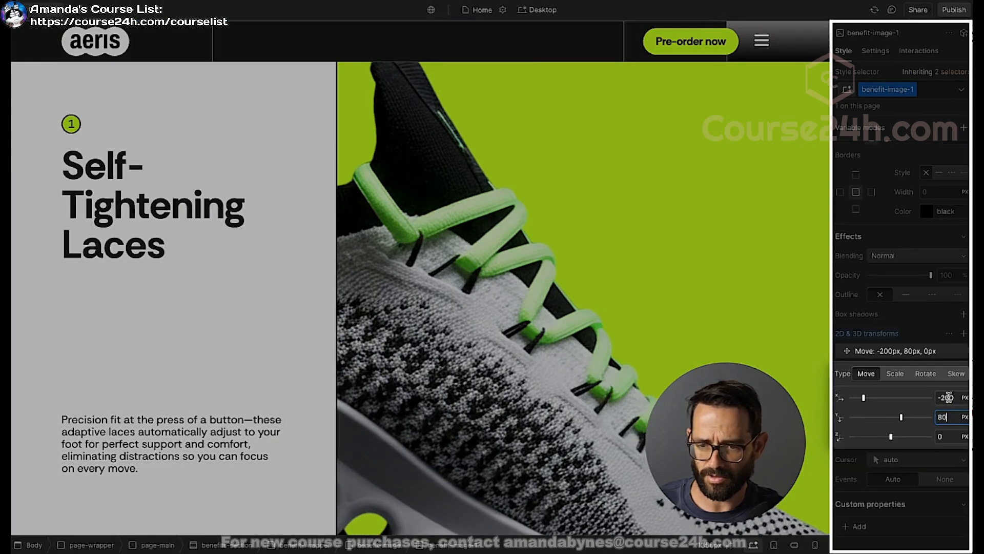
- Set the move transform of benefit-image-1 to -300 px on X and 90 px on Y
{"action": "left_click", "coordinate": [946, 397]}
{"action": "key", "text": "shift+Down"}
{"action": "key", "text": "shift+Down"}
{"action": "key", "text": "shift+Down"}
{"action": "key", "text": "shift+Down"}
{"action": "key", "text": "shift+Down"}
{"action": "key", "text": "shift+Down"}
{"action": "key", "text": "shift+Down"}
{"action": "key", "text": "shift+Down"}
{"action": "key", "text": "shift+Down"}
{"action": "key", "text": "shift+Down"}
{"action": "key", "text": "shift+Down"}
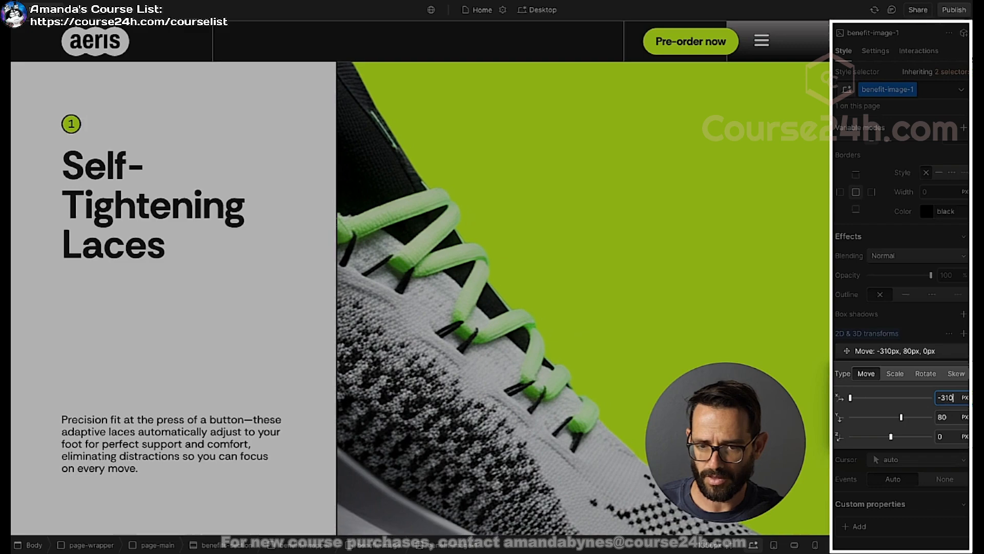
{"action": "key", "text": "shift+Up"}
{"action": "key", "text": "Tab"}
{"action": "key", "text": "shift+Up"}
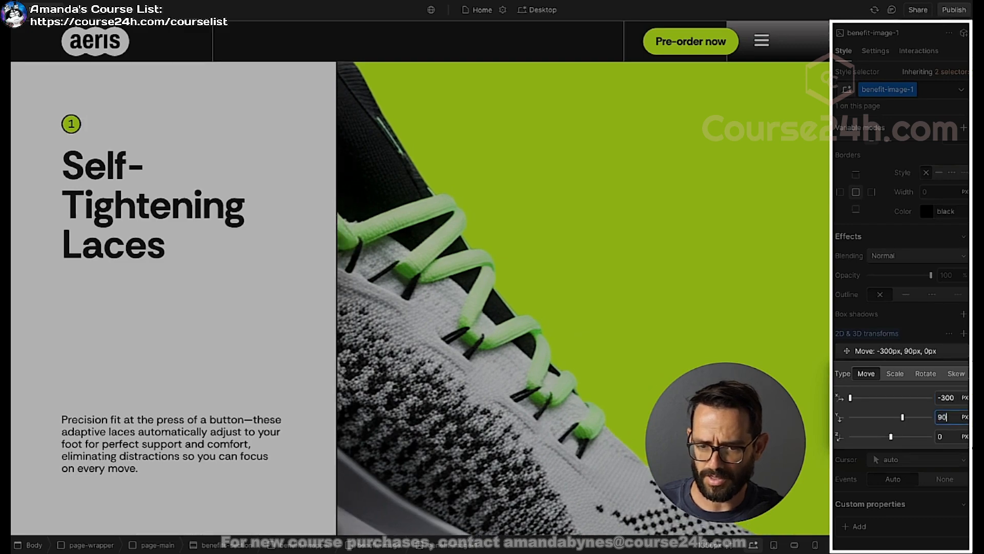
{"action": "key", "text": "Escape"}
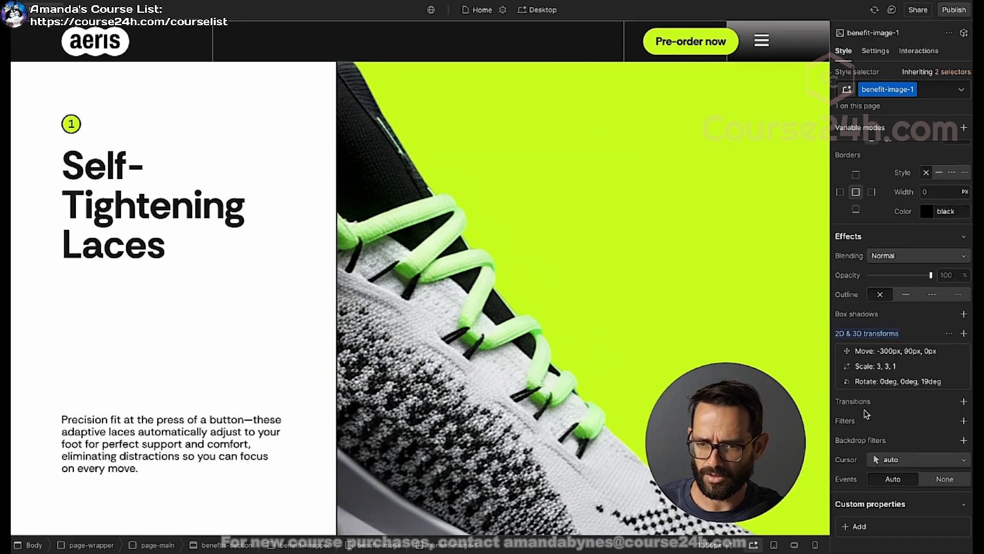
- Set the X offset of the move transform on benefit-image-1 to -210 px
{"action": "left_click", "coordinate": [892, 351]}
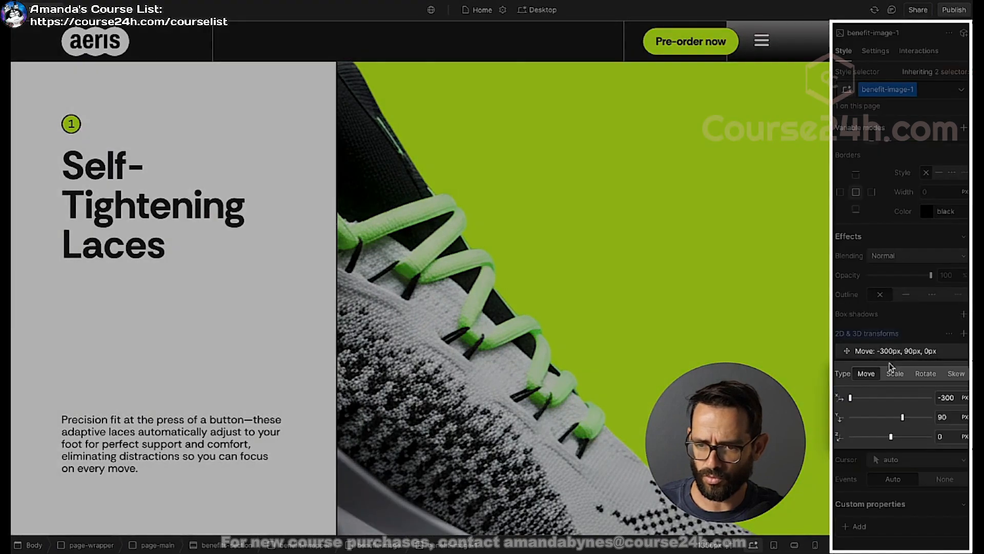
{"action": "left_click", "coordinate": [951, 397]}
{"action": "key", "text": "shift+Down"}
{"action": "key", "text": "shift+Up"}
{"action": "key", "text": "shift+Up"}
{"action": "key", "text": "shift+Up"}
{"action": "key", "text": "shift+Up"}
{"action": "key", "text": "shift+Up"}
{"action": "key", "text": "shift+Up"}
{"action": "key", "text": "shift+Up"}
{"action": "key", "text": "shift+Up"}
{"action": "key", "text": "shift+Up"}
{"action": "key", "text": "shift+Up"}
{"action": "key", "text": "shift+Up"}
{"action": "key", "text": "shift+Up"}
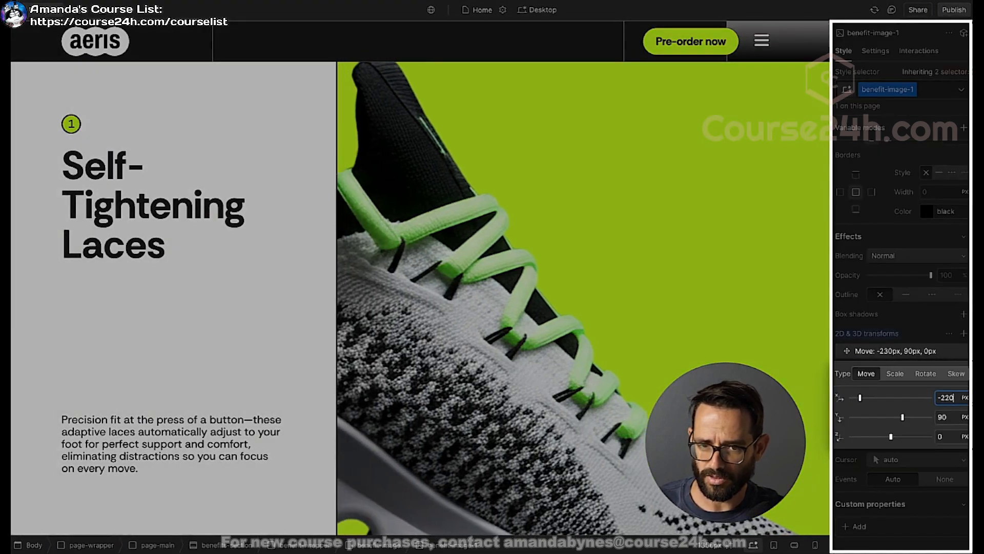
{"action": "key", "text": "shift+Down"}
{"action": "key", "text": "shift+Down"}
{"action": "left_click", "coordinate": [921, 338]}
- Duplicate the benefit-wrapper twice so that the benefits-section holds three stacked cards
{"action": "scroll", "coordinate": [266, 269], "scroll_direction": "up", "scroll_amount": 5}
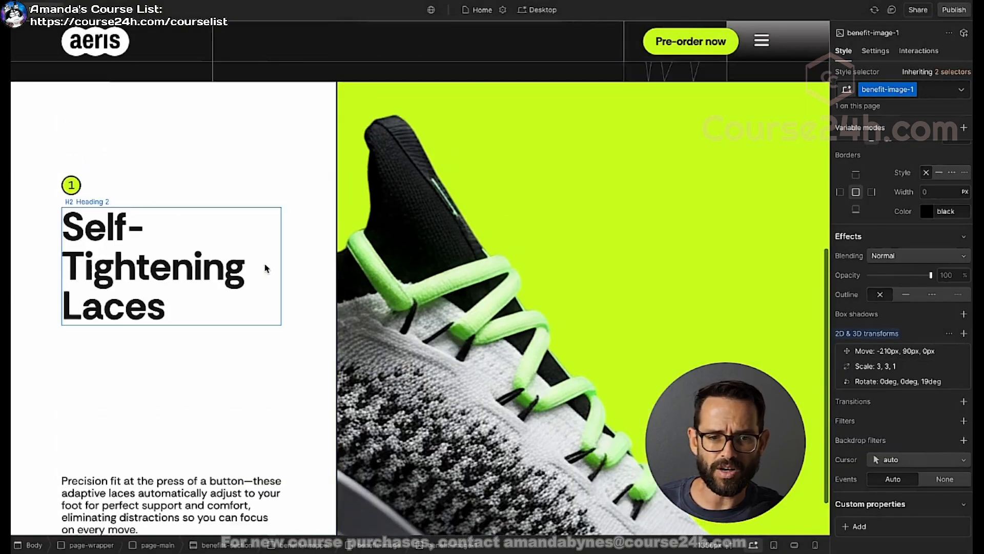
{"action": "key", "text": "z"}
{"action": "left_click", "coordinate": [46, 227]}
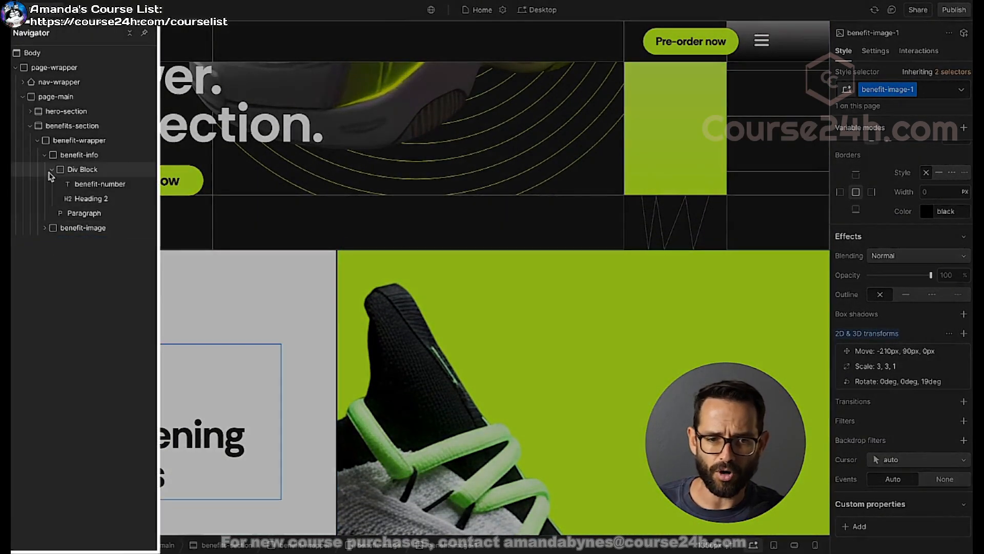
{"action": "left_click", "coordinate": [52, 170]}
{"action": "left_click", "coordinate": [45, 155]}
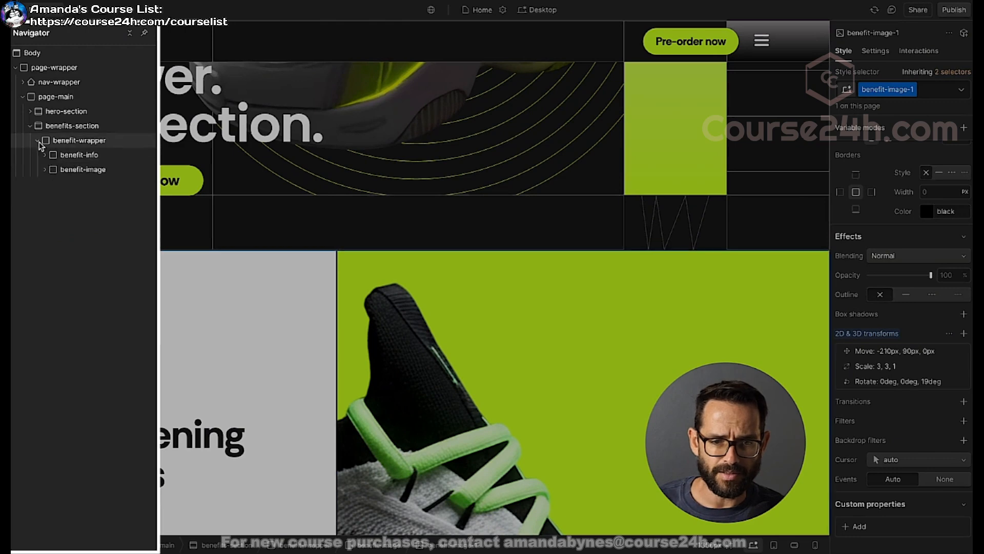
{"action": "left_click", "coordinate": [77, 140]}
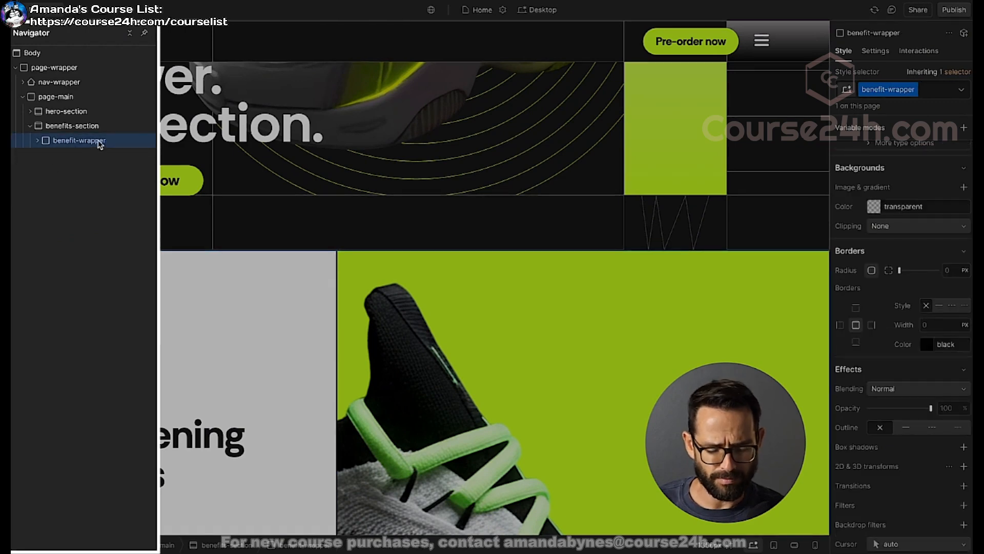
{"action": "key", "text": "Up"}
{"action": "scroll", "coordinate": [414, 162], "scroll_direction": "down", "scroll_amount": 5}
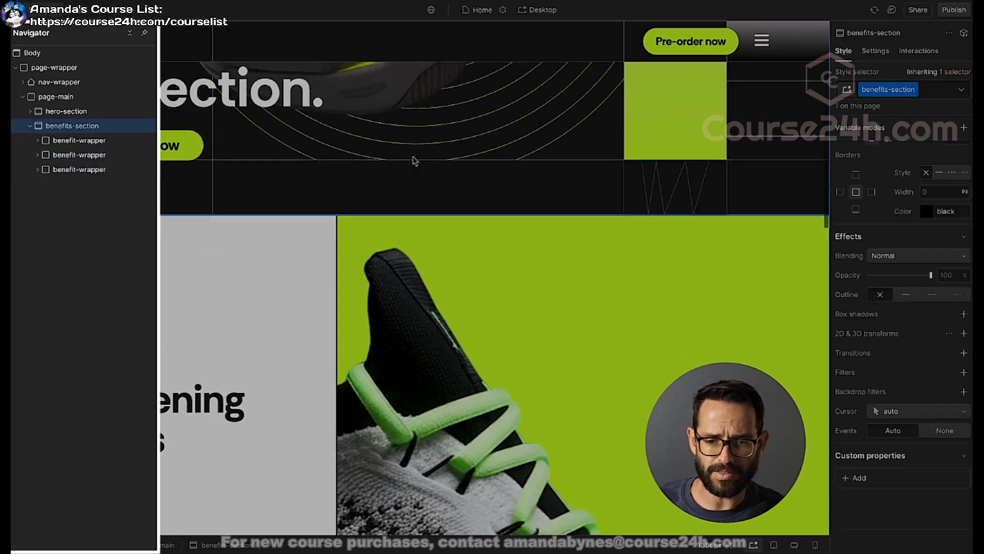
- Reorder the second benefit-wrapper so that benefit-image comes before benefit-info
{"action": "scroll", "coordinate": [414, 162], "scroll_direction": "up", "scroll_amount": 4}
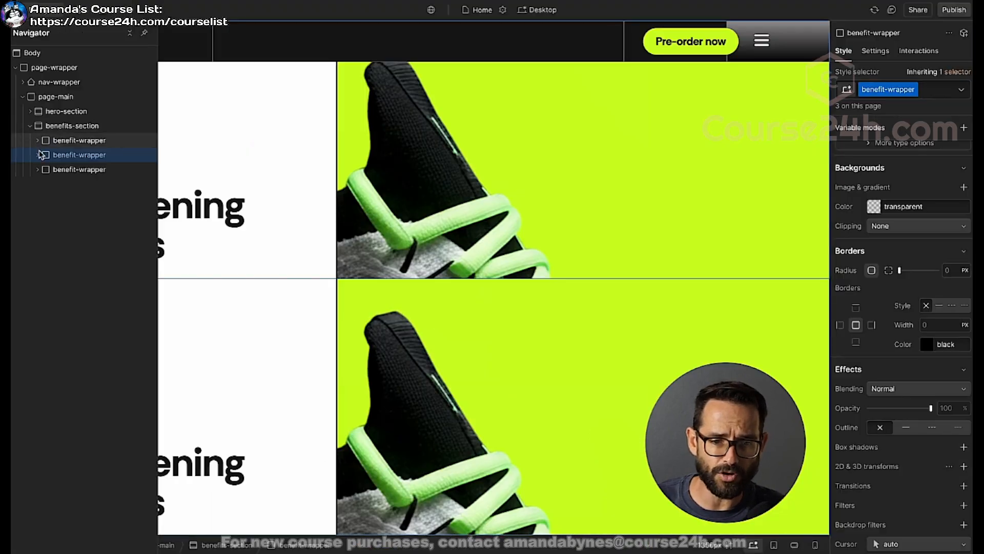
{"action": "left_click", "coordinate": [39, 154]}
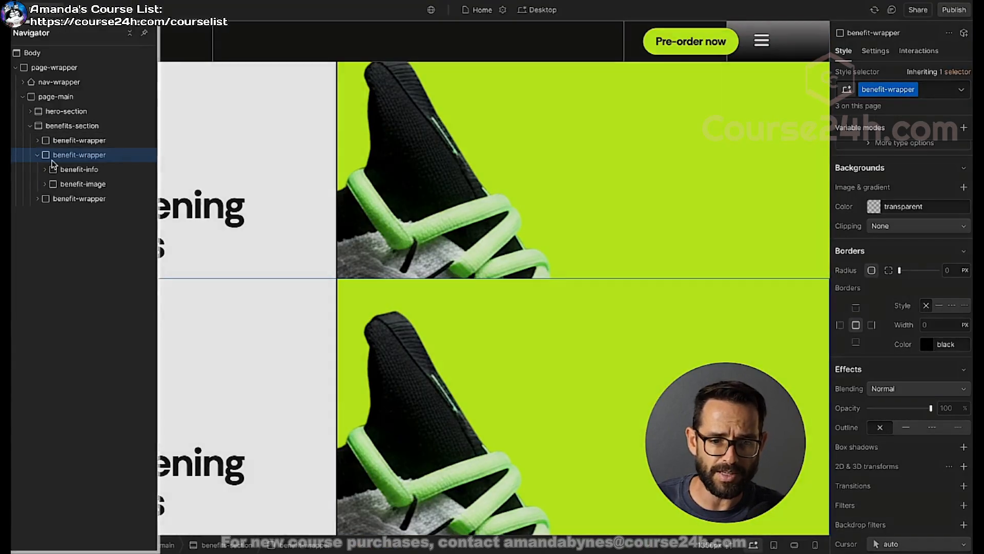
{"action": "left_click", "coordinate": [77, 169]}
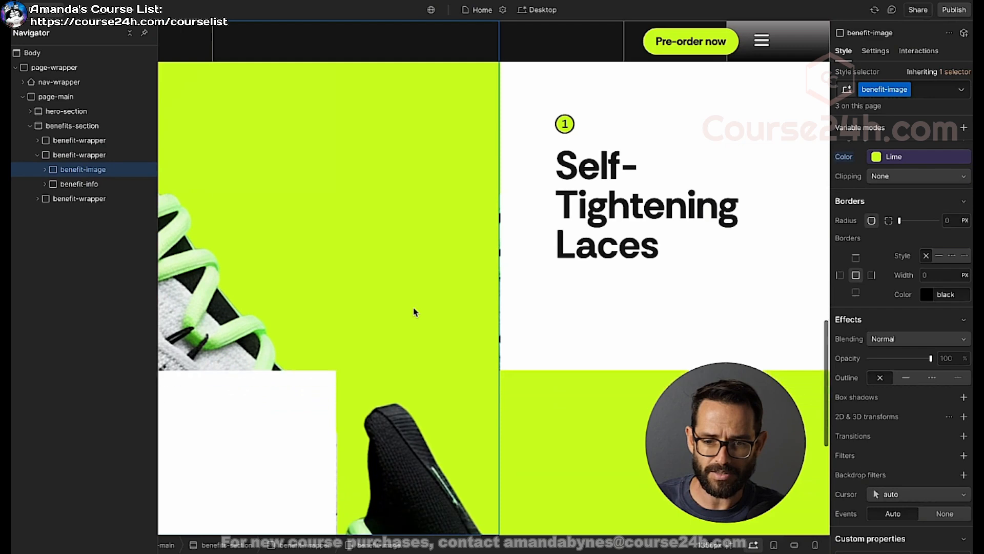
- Examine the edges between the overlapping sticky cards and review the style settings of benefit-image
{"action": "scroll", "coordinate": [416, 305], "scroll_direction": "up", "scroll_amount": 5}
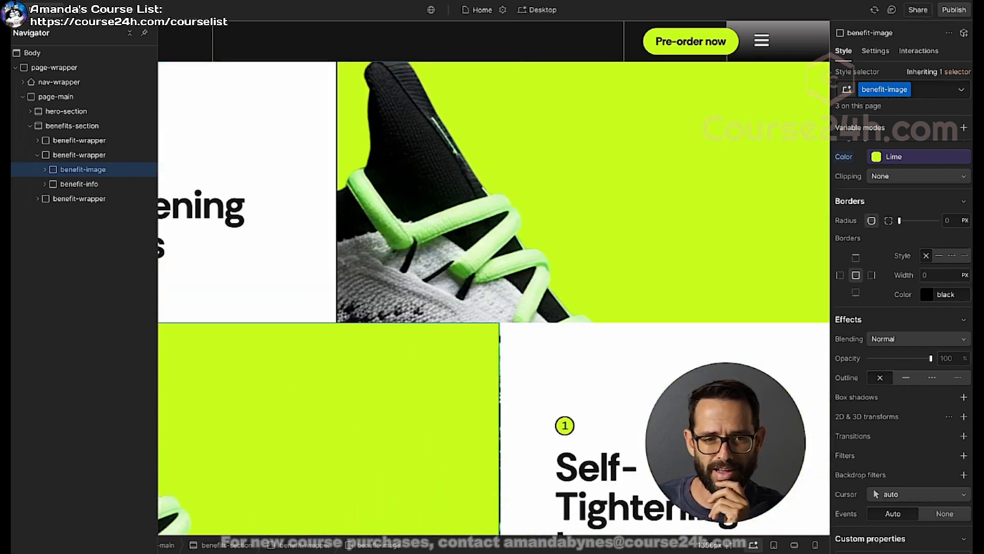
{"action": "key", "text": "z"}
{"action": "scroll", "coordinate": [369, 271], "scroll_direction": "down", "scroll_amount": 2}
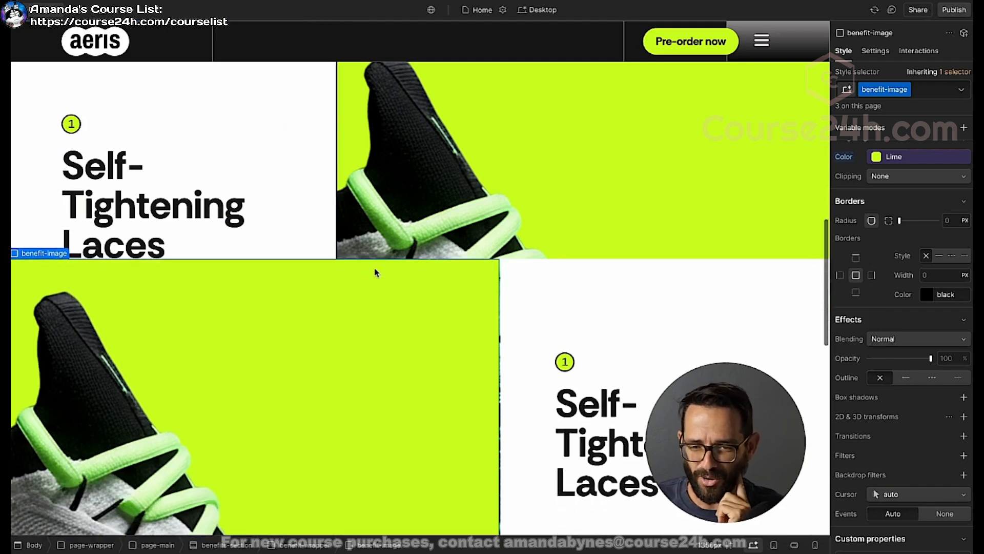
{"action": "scroll", "coordinate": [487, 293], "scroll_direction": "up", "scroll_amount": 4}
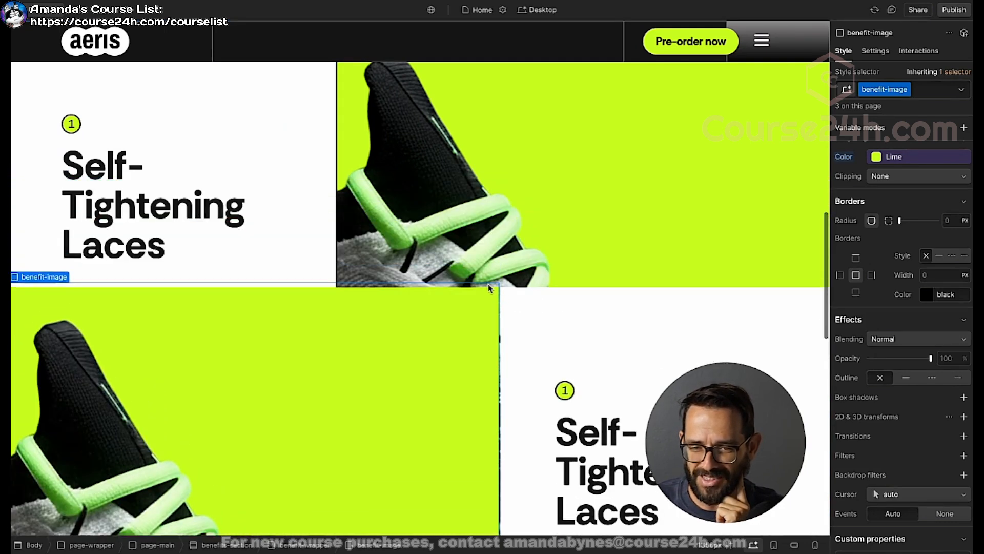
{"action": "scroll", "coordinate": [489, 259], "scroll_direction": "down", "scroll_amount": 4}
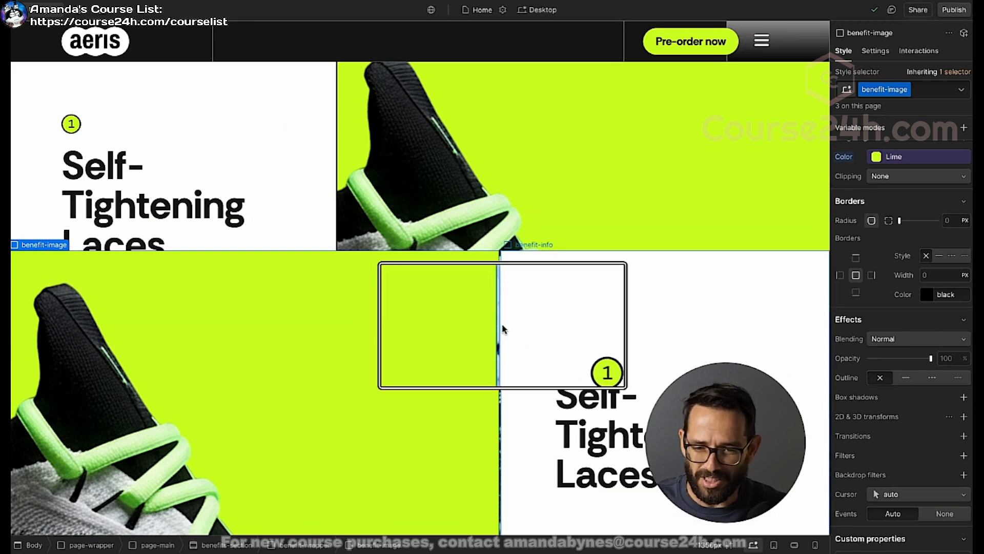
{"action": "scroll", "coordinate": [507, 352], "scroll_direction": "down", "scroll_amount": 3}
{"action": "scroll", "coordinate": [508, 352], "scroll_direction": "up", "scroll_amount": 3}
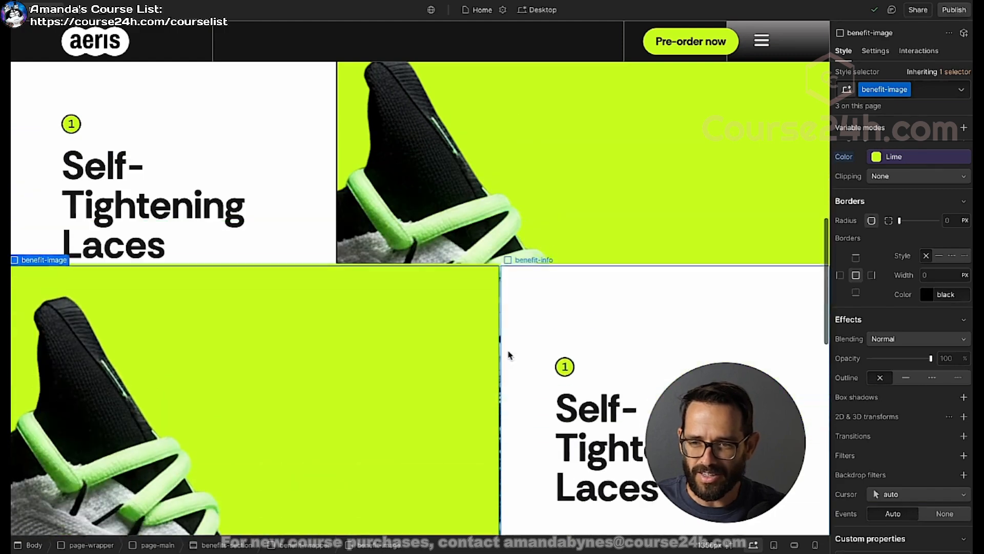
{"action": "scroll", "coordinate": [879, 154], "scroll_direction": "down", "scroll_amount": 1}
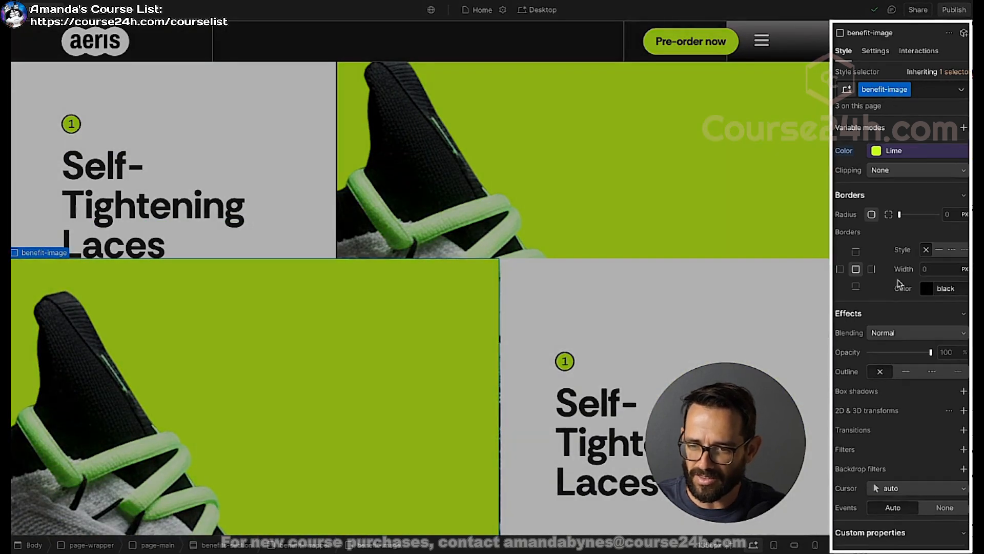
{"action": "scroll", "coordinate": [877, 215], "scroll_direction": "up", "scroll_amount": 5}
{"action": "scroll", "coordinate": [875, 272], "scroll_direction": "down", "scroll_amount": 5}
{"action": "scroll", "coordinate": [876, 272], "scroll_direction": "down", "scroll_amount": 1}
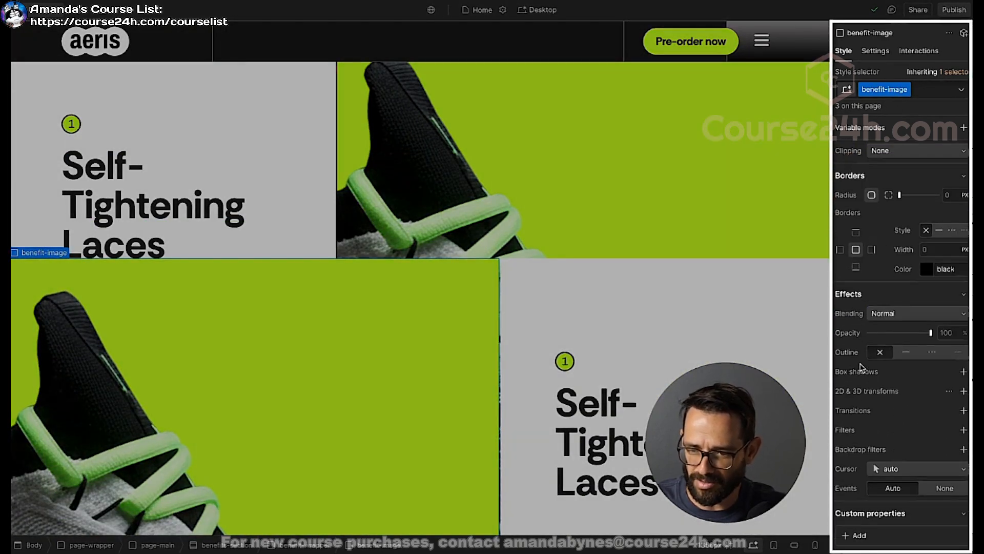
{"action": "scroll", "coordinate": [874, 199], "scroll_direction": "up", "scroll_amount": 10}
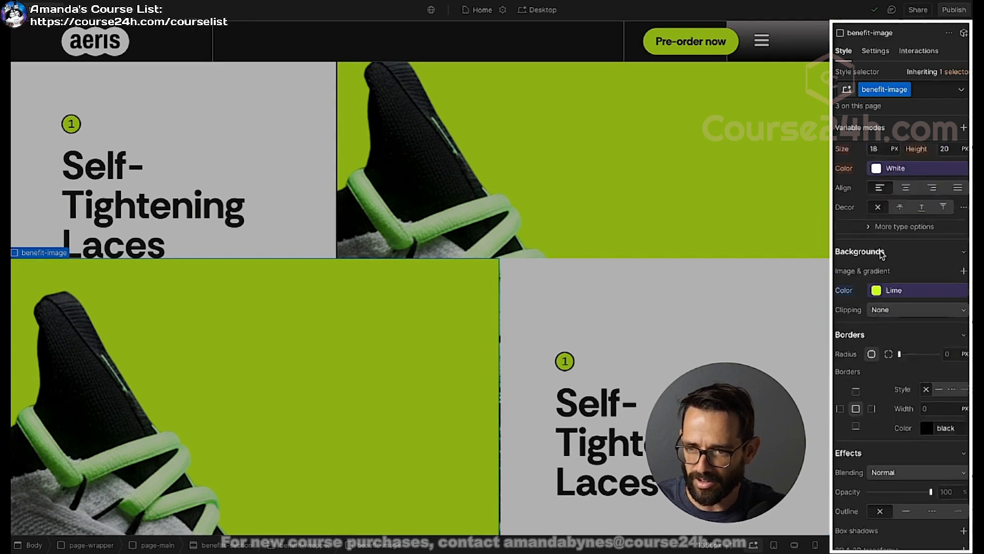
{"action": "scroll", "coordinate": [886, 282], "scroll_direction": "down", "scroll_amount": 14}
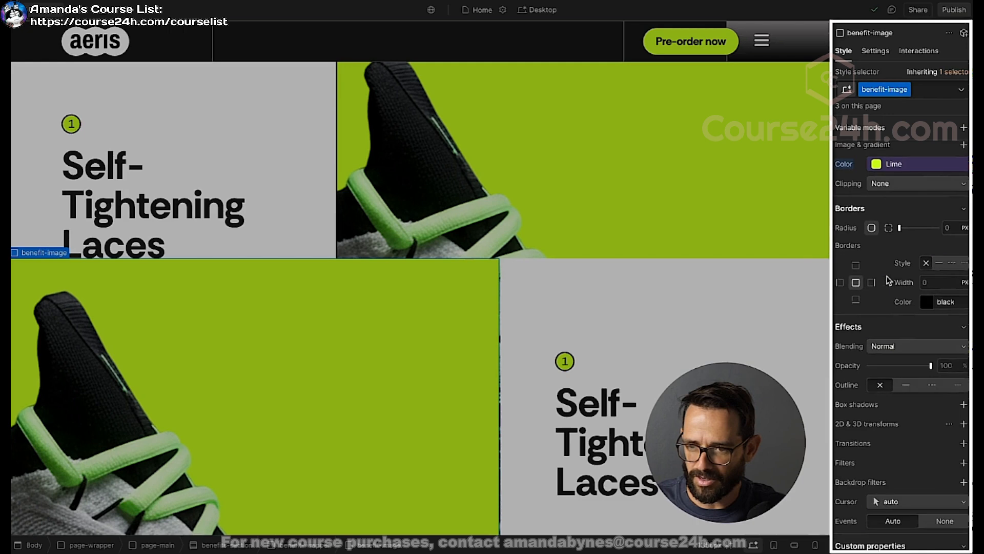
{"action": "scroll", "coordinate": [887, 274], "scroll_direction": "up", "scroll_amount": 11}
{"action": "scroll", "coordinate": [887, 274], "scroll_direction": "up", "scroll_amount": 4}
{"action": "scroll", "coordinate": [888, 277], "scroll_direction": "down", "scroll_amount": 3}
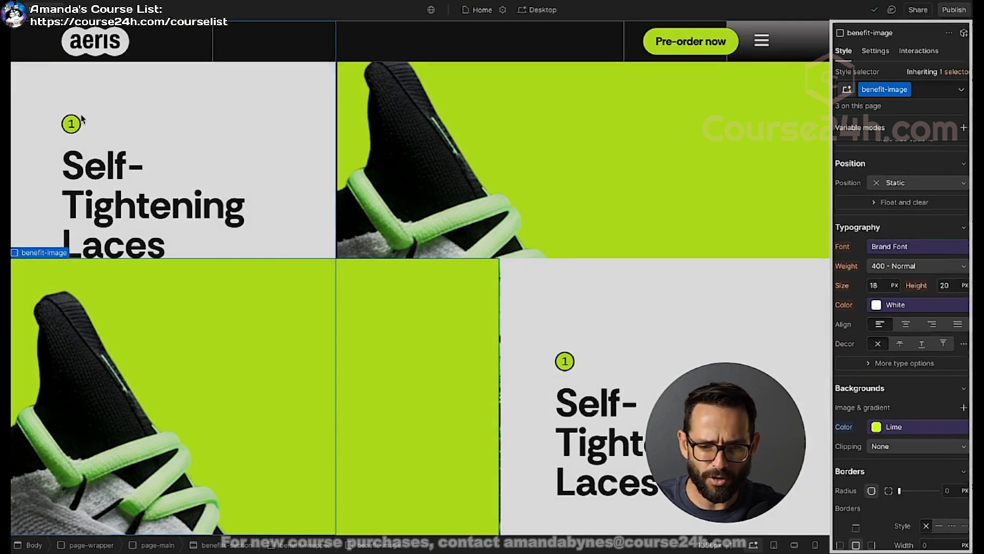
- Set the background color of benefit-wrapper to the Black variable and check the edges between the cards
{"action": "left_click", "coordinate": [300, 546]}
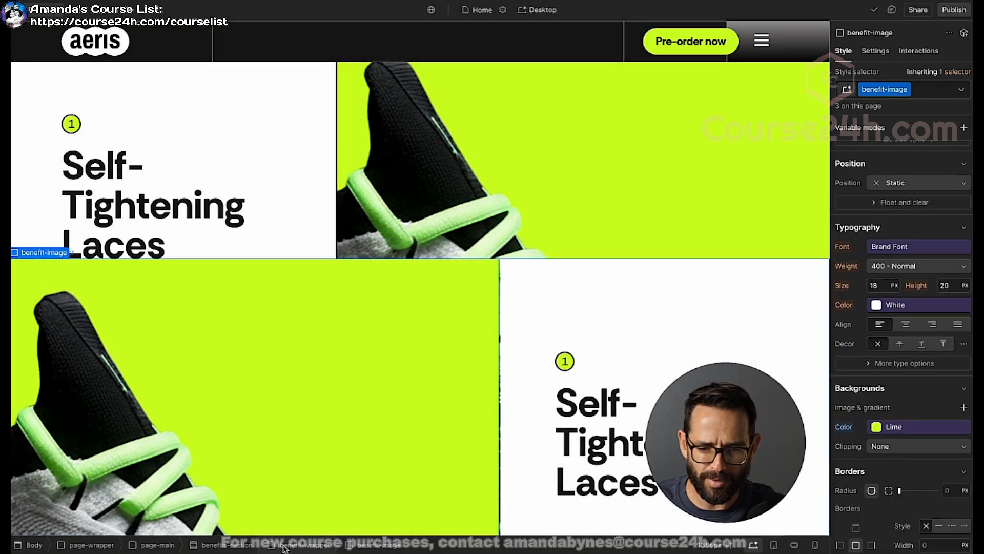
{"action": "left_click", "coordinate": [902, 476]}
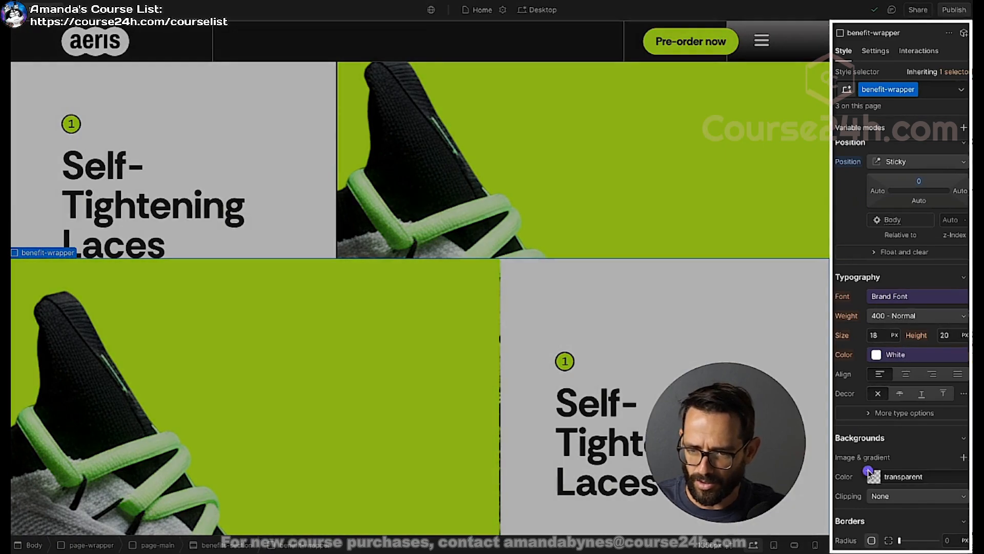
{"action": "left_click", "coordinate": [887, 454]}
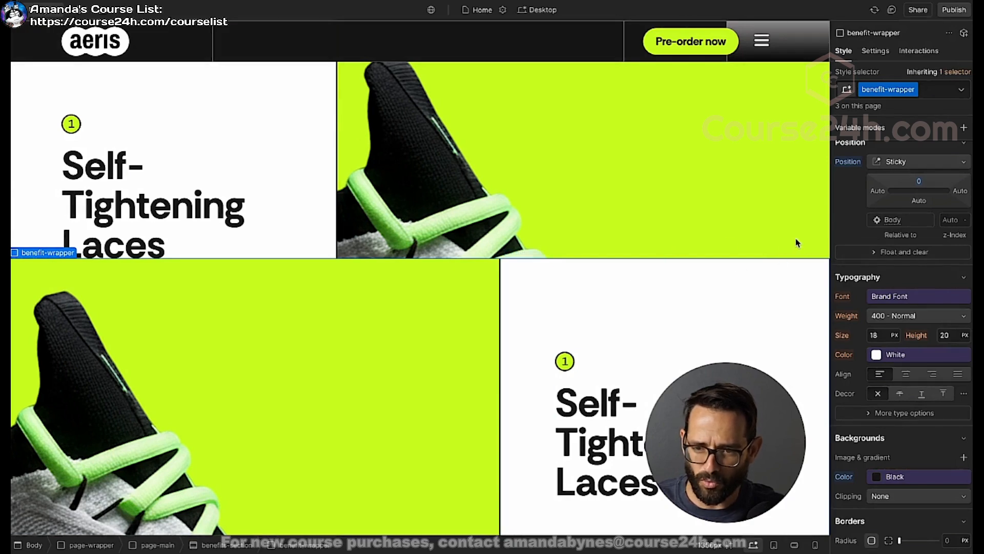
{"action": "scroll", "coordinate": [631, 247], "scroll_direction": "up", "scroll_amount": 10}
{"action": "scroll", "coordinate": [630, 247], "scroll_direction": "down", "scroll_amount": 8}
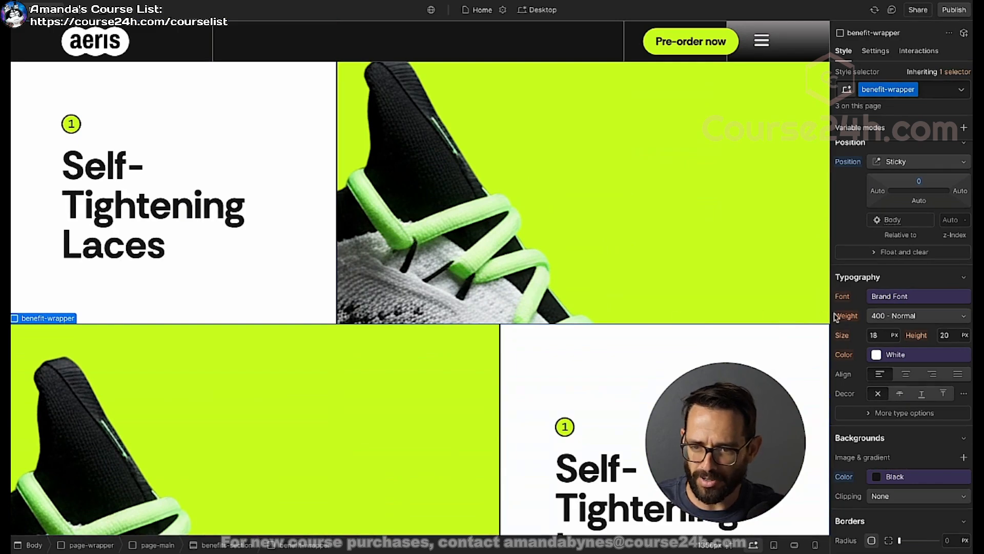
{"action": "scroll", "coordinate": [479, 293], "scroll_direction": "up", "scroll_amount": 3}
{"action": "scroll", "coordinate": [479, 293], "scroll_direction": "down", "scroll_amount": 2}
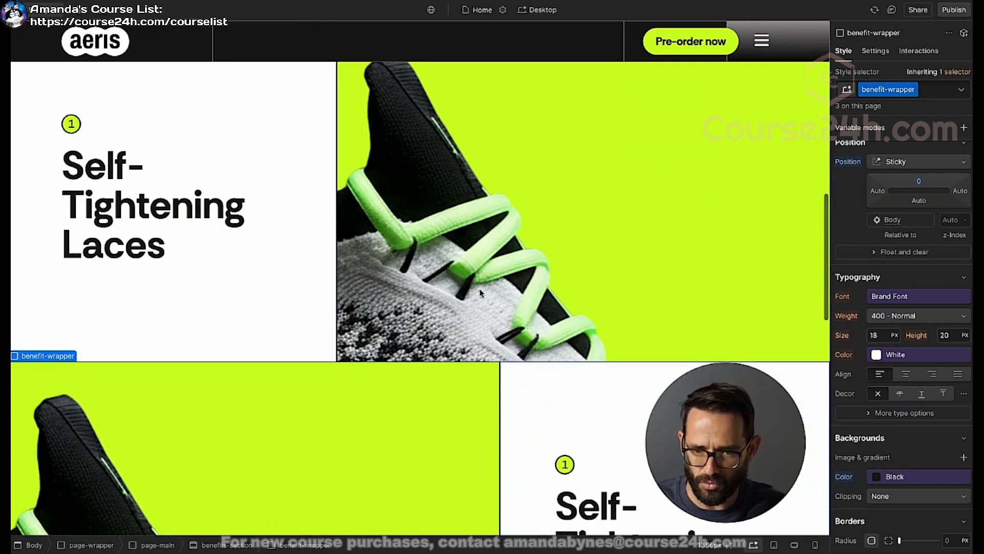
- Add a solid black top border with a width of 2 px to benefit-wrapper
{"action": "left_click", "coordinate": [423, 356]}
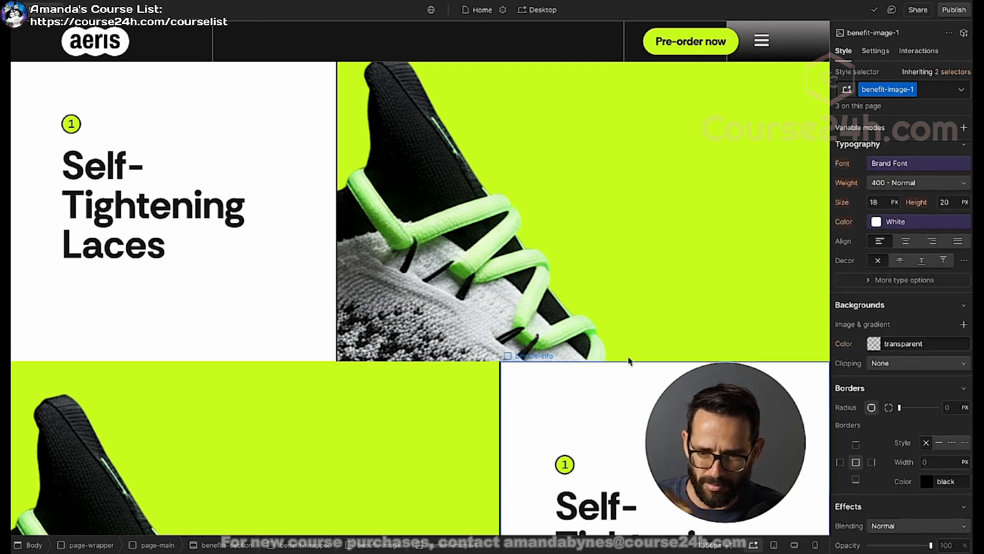
{"action": "left_click", "coordinate": [307, 546]}
{"action": "scroll", "coordinate": [880, 243], "scroll_direction": "down", "scroll_amount": 10}
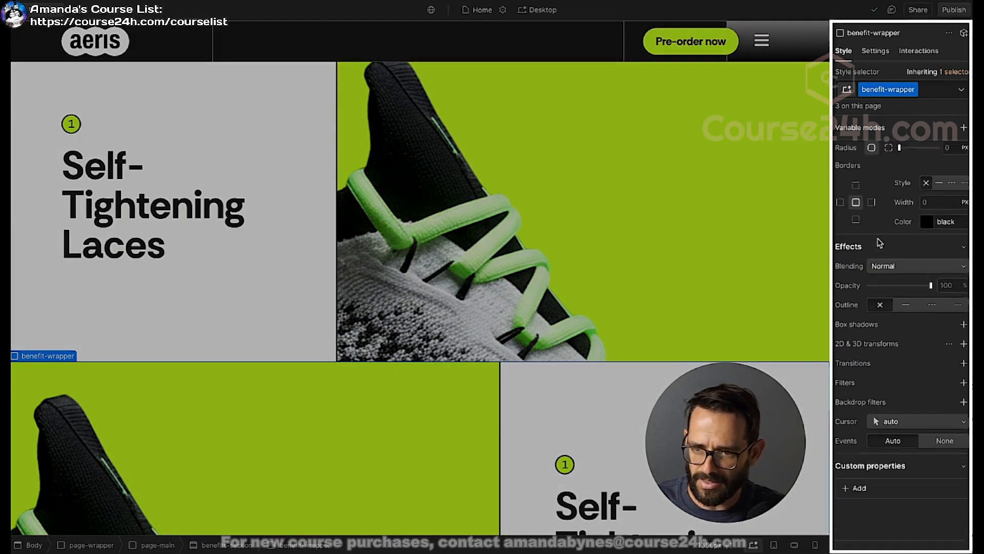
{"action": "scroll", "coordinate": [880, 243], "scroll_direction": "up", "scroll_amount": 3}
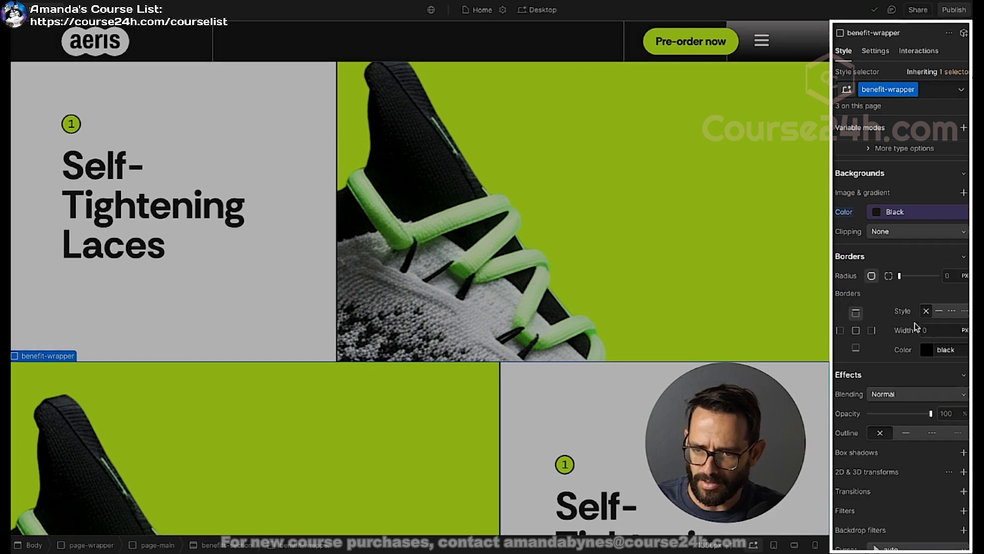
{"action": "left_click", "coordinate": [939, 311]}
{"action": "key", "text": "Return"}
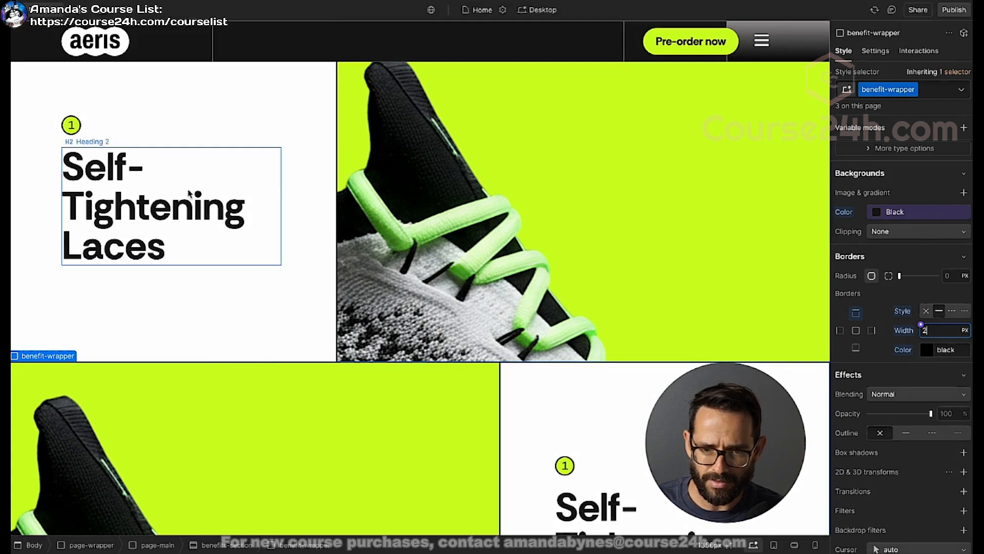
- Preview the page to check how the three sticky benefit cards stack, and return to the design canvas
{"action": "key", "text": "alt+p"}
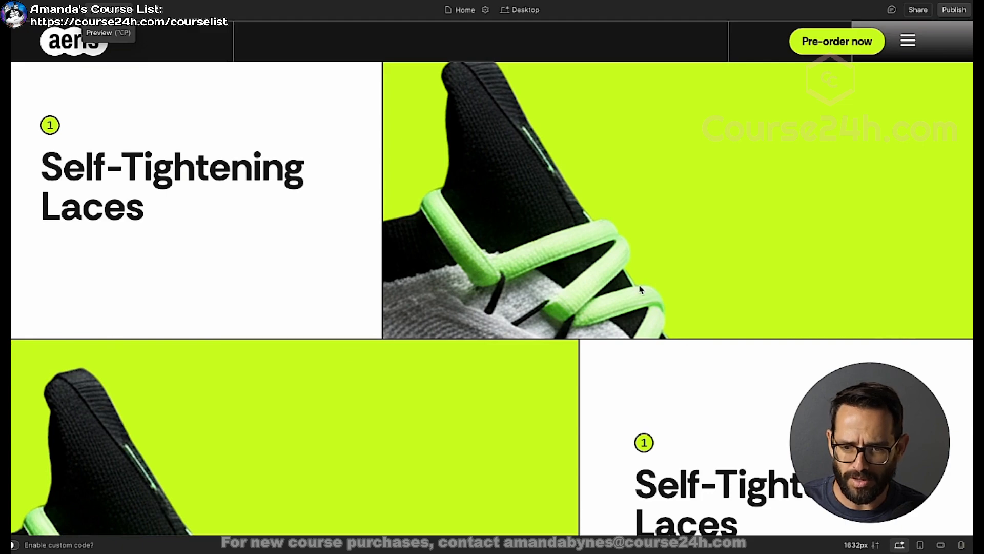
{"action": "scroll", "coordinate": [641, 289], "scroll_direction": "up", "scroll_amount": 7}
{"action": "scroll", "coordinate": [577, 194], "scroll_direction": "down", "scroll_amount": 8}
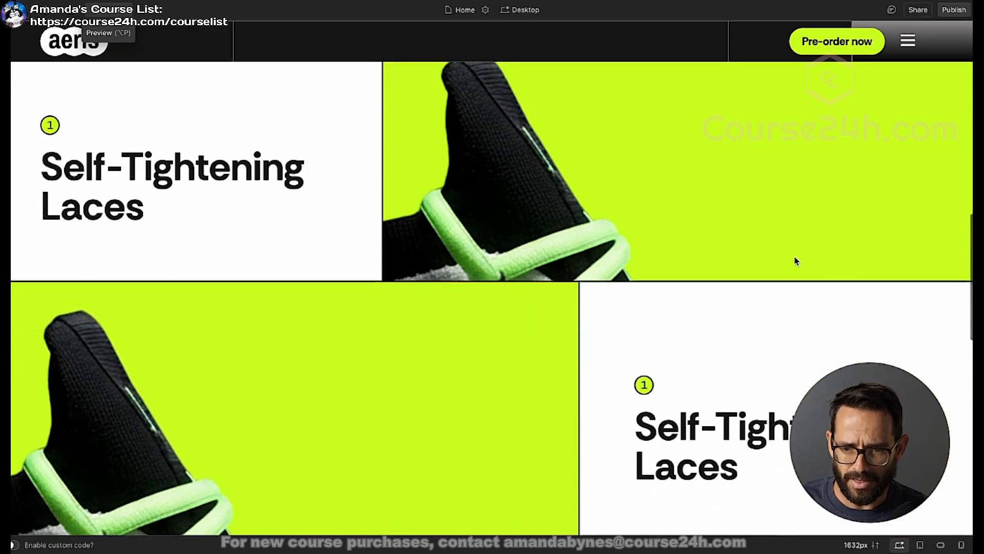
{"action": "scroll", "coordinate": [593, 454], "scroll_direction": "down", "scroll_amount": 6}
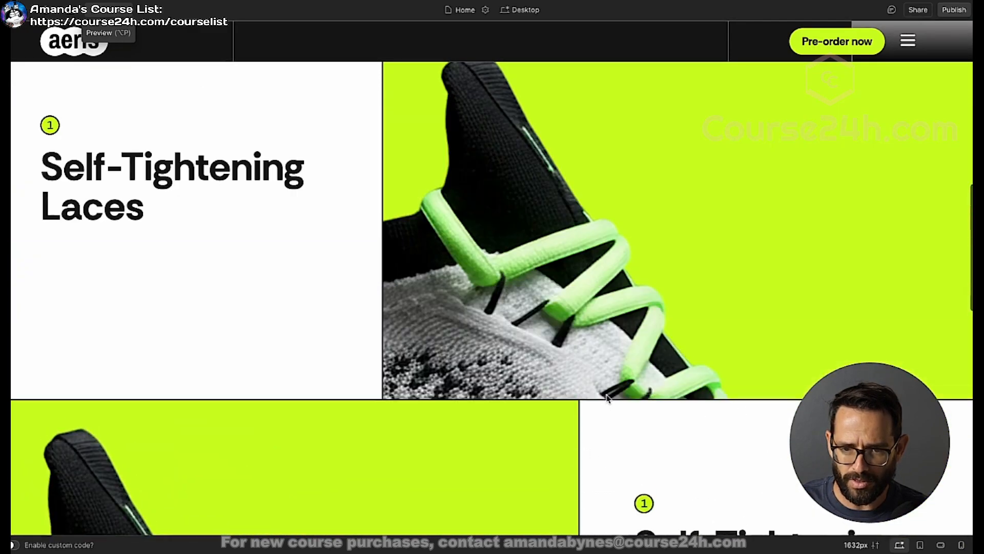
{"action": "scroll", "coordinate": [615, 272], "scroll_direction": "up", "scroll_amount": 10}
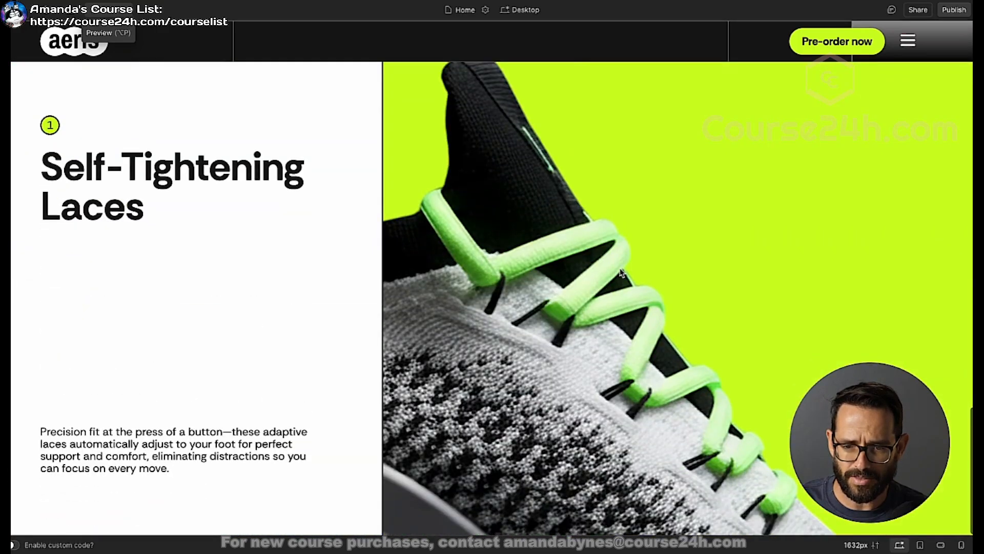
{"action": "scroll", "coordinate": [621, 272], "scroll_direction": "down", "scroll_amount": 10}
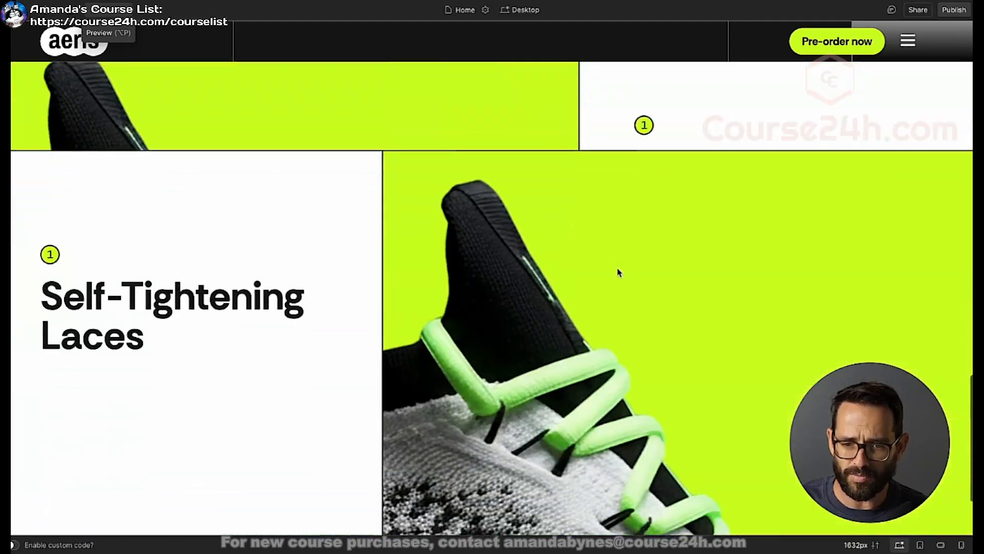
{"action": "scroll", "coordinate": [615, 275], "scroll_direction": "up", "scroll_amount": 7}
{"action": "scroll", "coordinate": [472, 277], "scroll_direction": "down", "scroll_amount": 10}
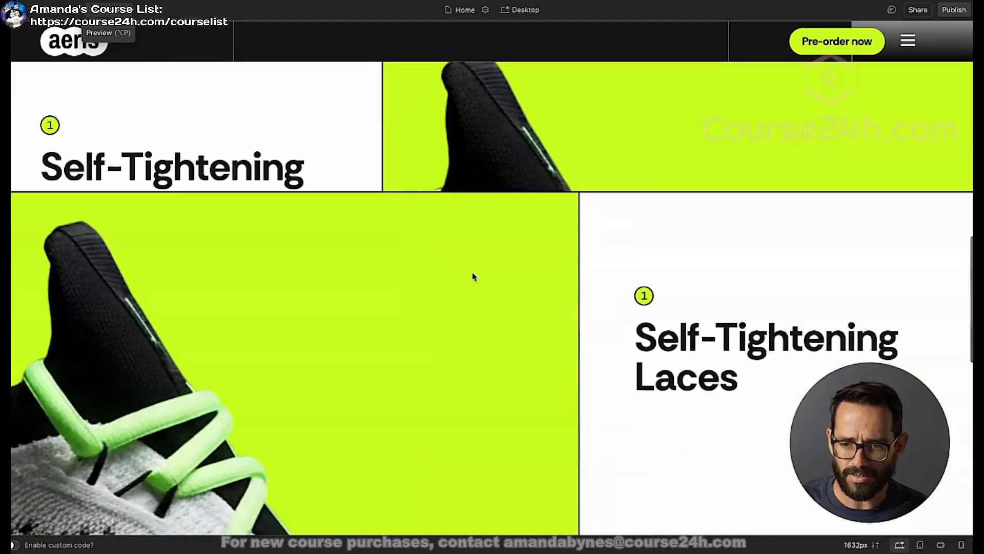
{"action": "left_click", "coordinate": [108, 10]}
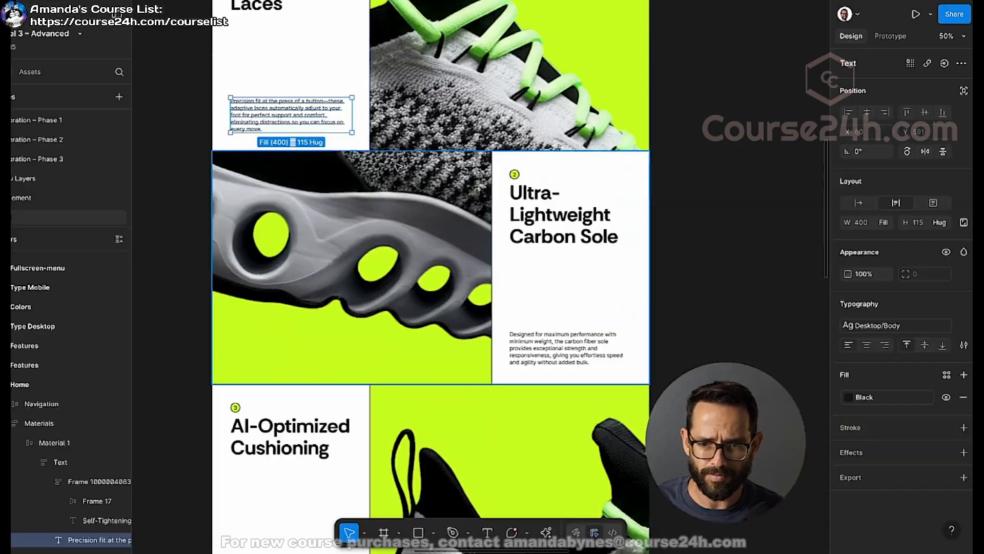
- Set the second card's number to 2 and its heading to "Ultra-Lightweight Carbon Sole", following the Figma design
{"action": "left_click", "coordinate": [585, 229]}
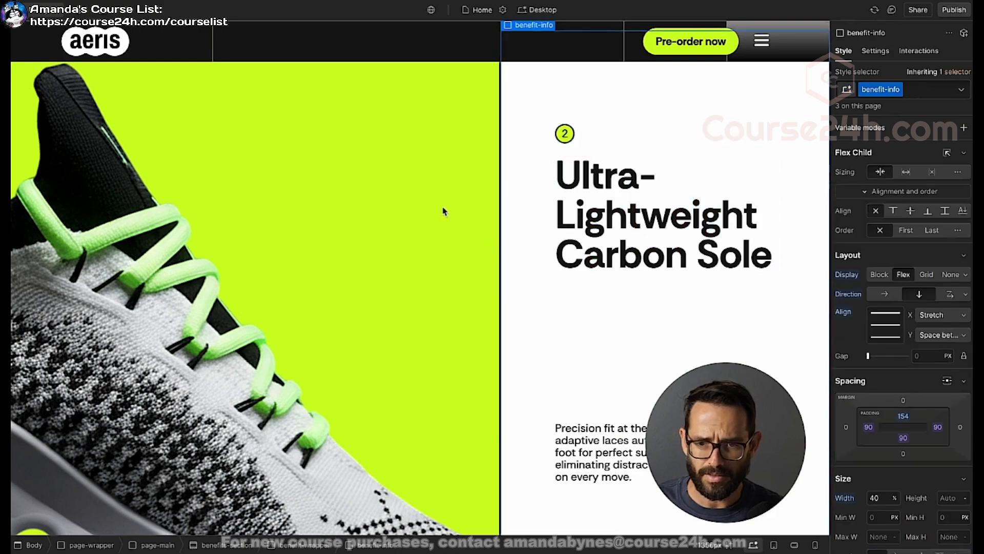
- Set the third card's number to 3 and its heading to "AI-Optimized Cushioning", following the Figma design
{"action": "scroll", "coordinate": [443, 213], "scroll_direction": "up", "scroll_amount": 5}
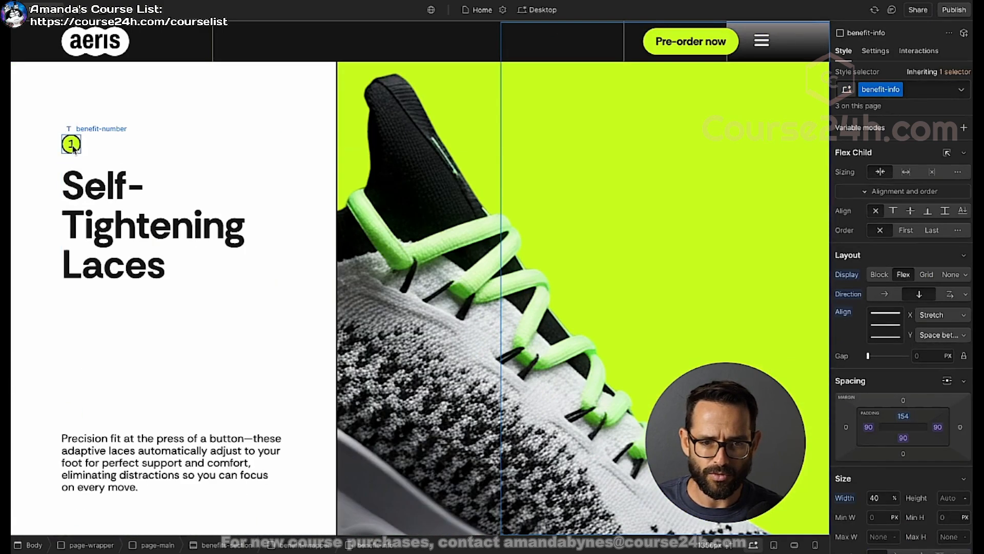
{"action": "left_click", "coordinate": [102, 205]}
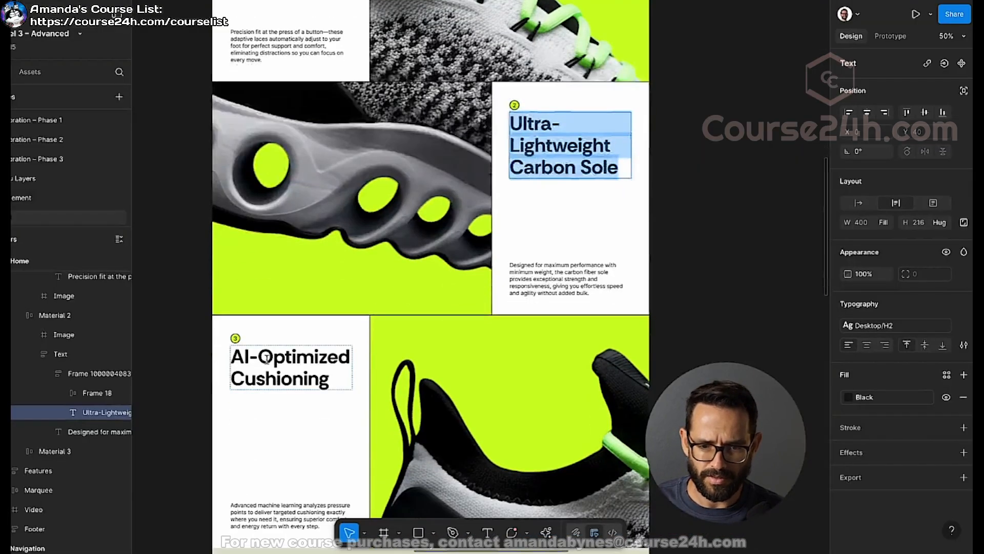
{"action": "left_click", "coordinate": [267, 357]}
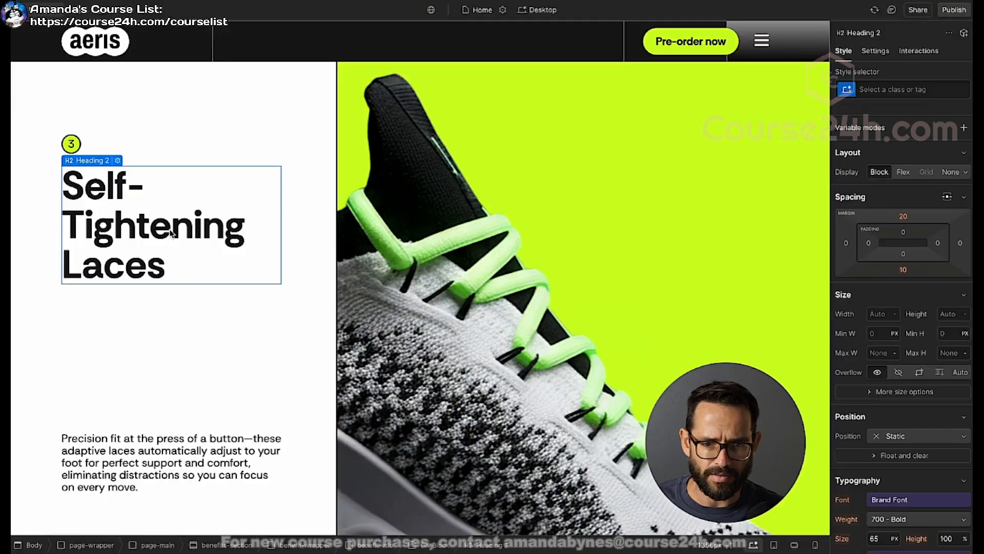
{"action": "type", "text": "AI-Optimized Cushioning"}
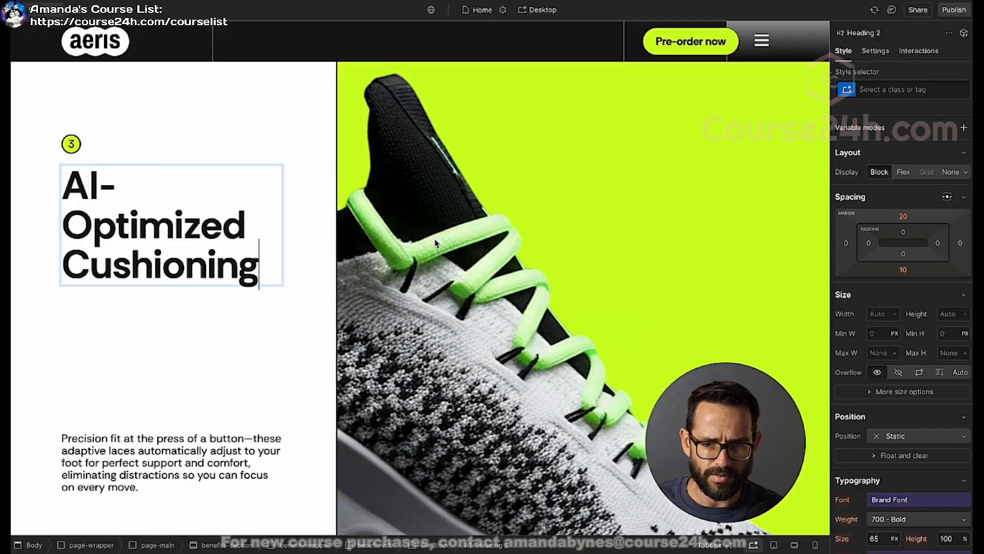
- Duplicate the benefit-image-1 class on the second card's shoe image and name the copy benefit-image-2
{"action": "scroll", "coordinate": [461, 241], "scroll_direction": "down", "scroll_amount": 5}
{"action": "scroll", "coordinate": [153, 287], "scroll_direction": "up", "scroll_amount": 1}
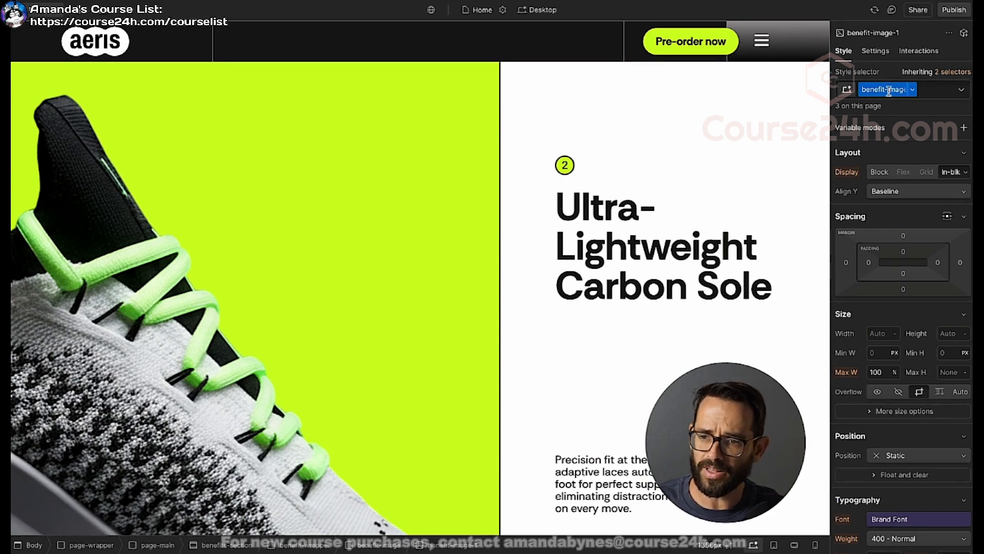
{"action": "scroll", "coordinate": [902, 257], "scroll_direction": "down", "scroll_amount": 10}
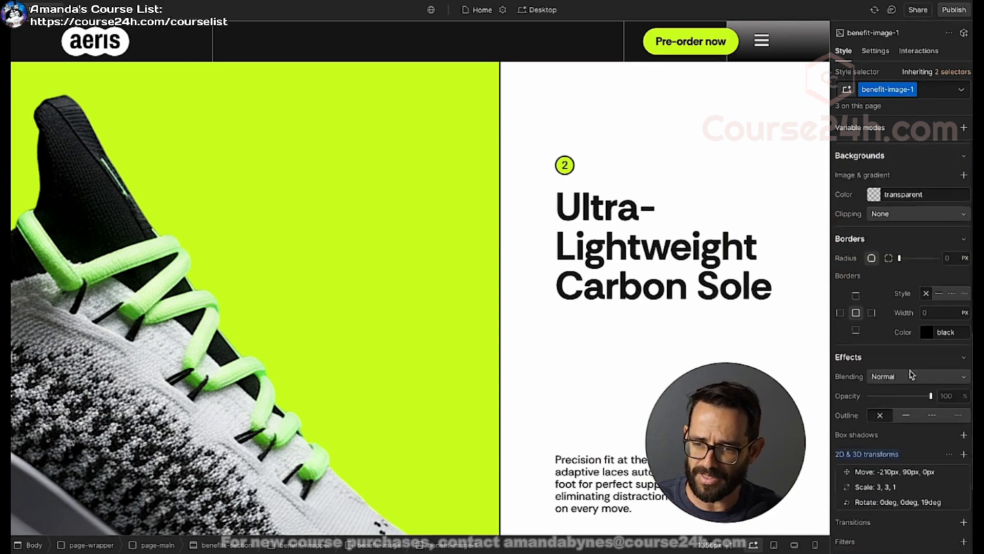
{"action": "scroll", "coordinate": [904, 205], "scroll_direction": "up", "scroll_amount": 10}
{"action": "left_click", "coordinate": [912, 89]}
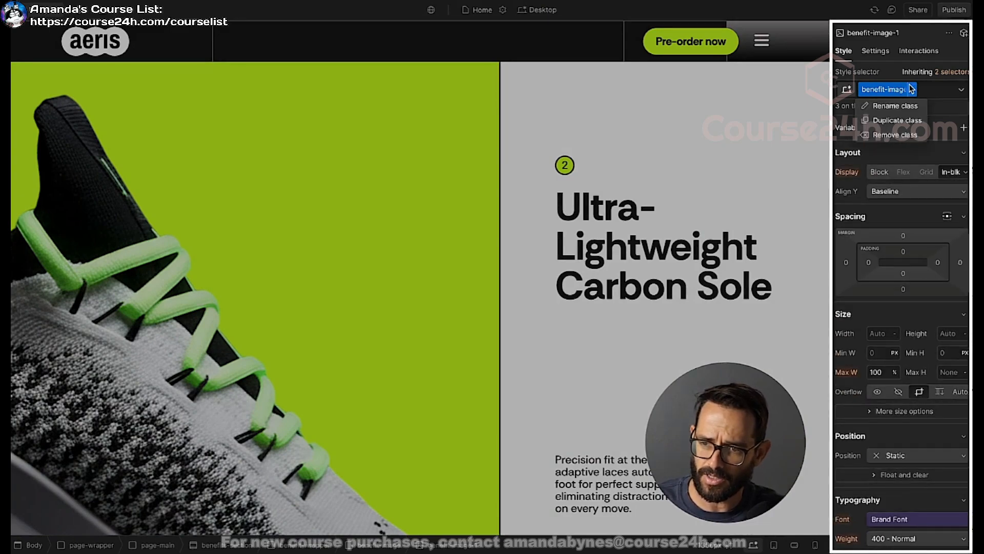
{"action": "left_click", "coordinate": [888, 121]}
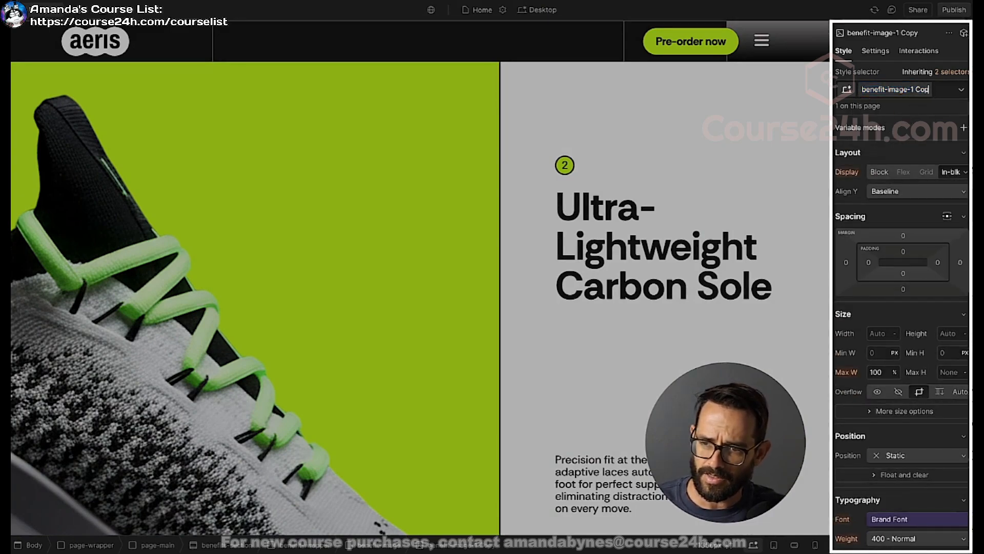
- Set the Move transform of benefit-image-2 to X 300 px and Y -420 px to frame the shoe's sole
{"action": "scroll", "coordinate": [902, 256], "scroll_direction": "down", "scroll_amount": 10}
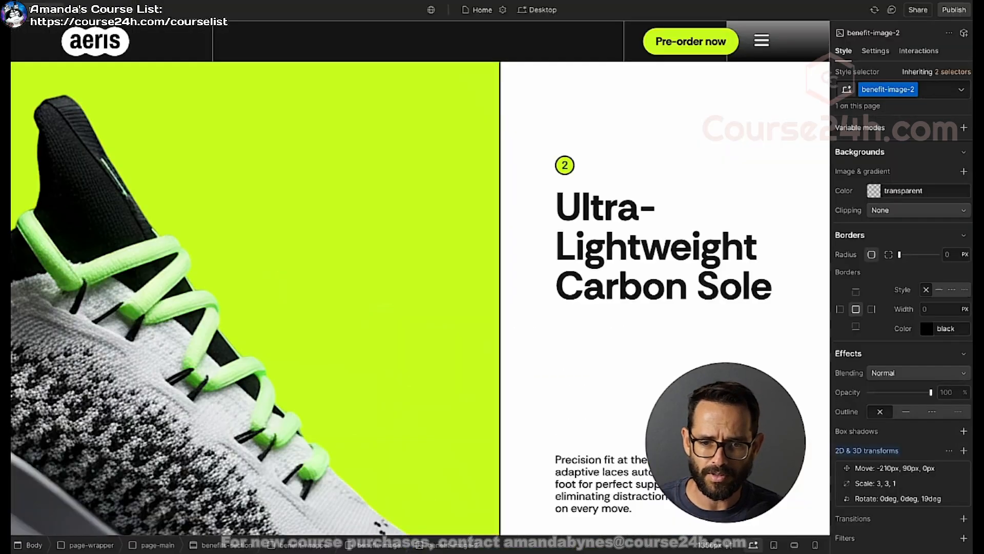
{"action": "scroll", "coordinate": [885, 422], "scroll_direction": "down", "scroll_amount": 3}
{"action": "left_click", "coordinate": [892, 302]}
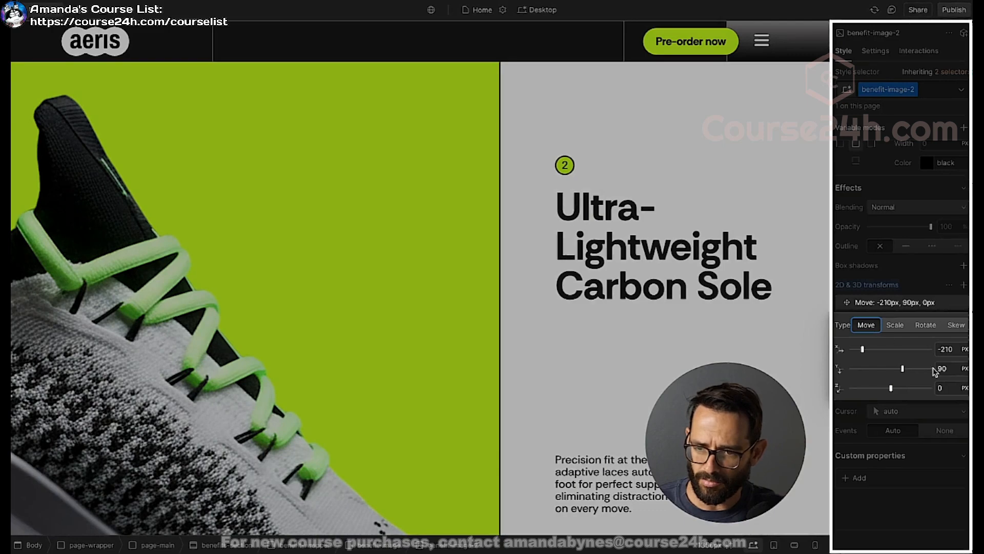
{"action": "double_click", "coordinate": [943, 368]}
{"action": "type", "text": "20"}
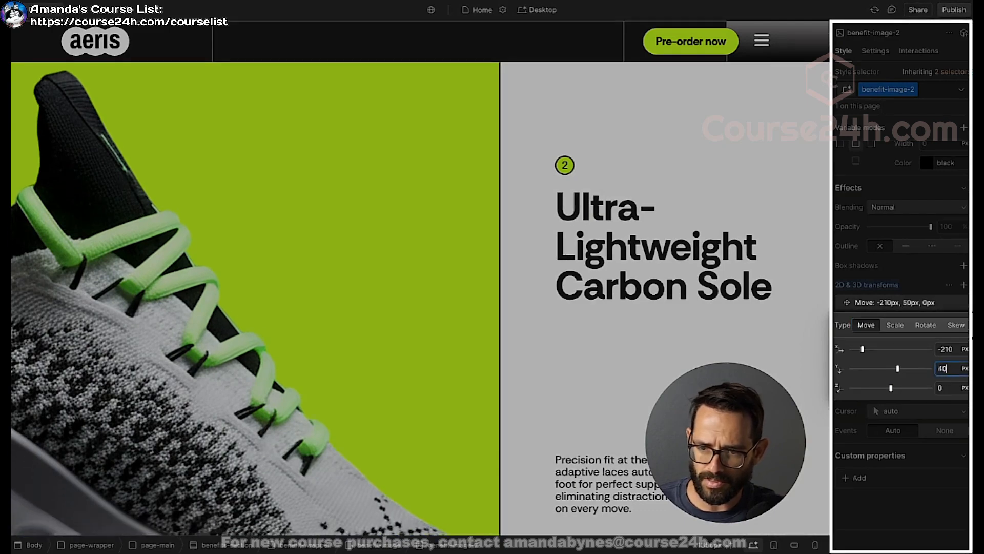
{"action": "left_click_drag", "start_coordinate": [893, 368], "coordinate": [849, 368]}
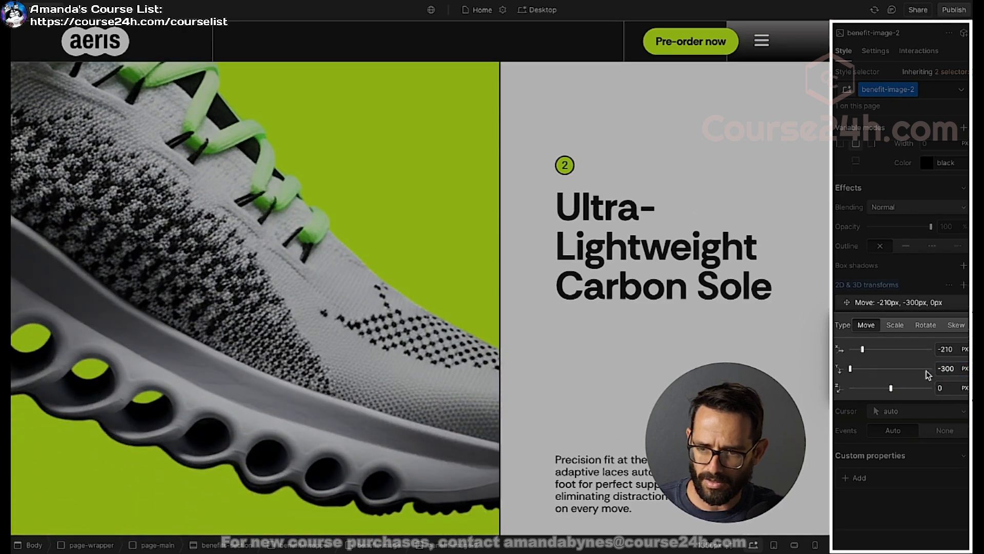
{"action": "left_click", "coordinate": [950, 368]}
{"action": "key", "text": "shift+Down"}
{"action": "key", "text": "shift+Down"}
{"action": "key", "text": "shift+Down"}
{"action": "key", "text": "shift+Down"}
{"action": "key", "text": "shift+Down"}
{"action": "key", "text": "shift+Down"}
{"action": "key", "text": "shift+Down"}
{"action": "key", "text": "shift+Down"}
{"action": "key", "text": "shift+Down"}
{"action": "key", "text": "shift+Down"}
{"action": "key", "text": "shift+Down"}
{"action": "key", "text": "shift+Down"}
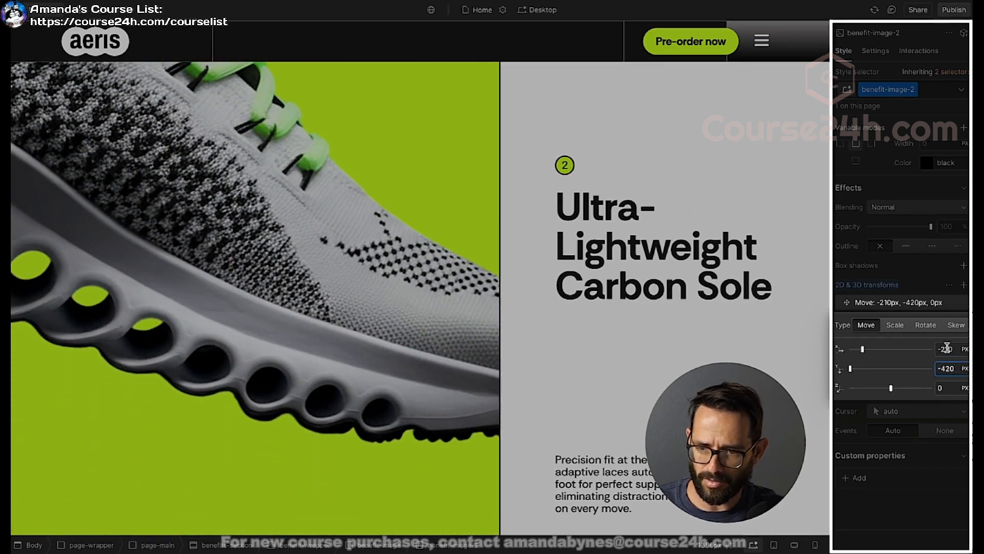
{"action": "key", "text": "shift+Up"}
{"action": "key", "text": "shift+Up"}
{"action": "left_click_drag", "start_coordinate": [864, 349], "coordinate": [931, 349]}
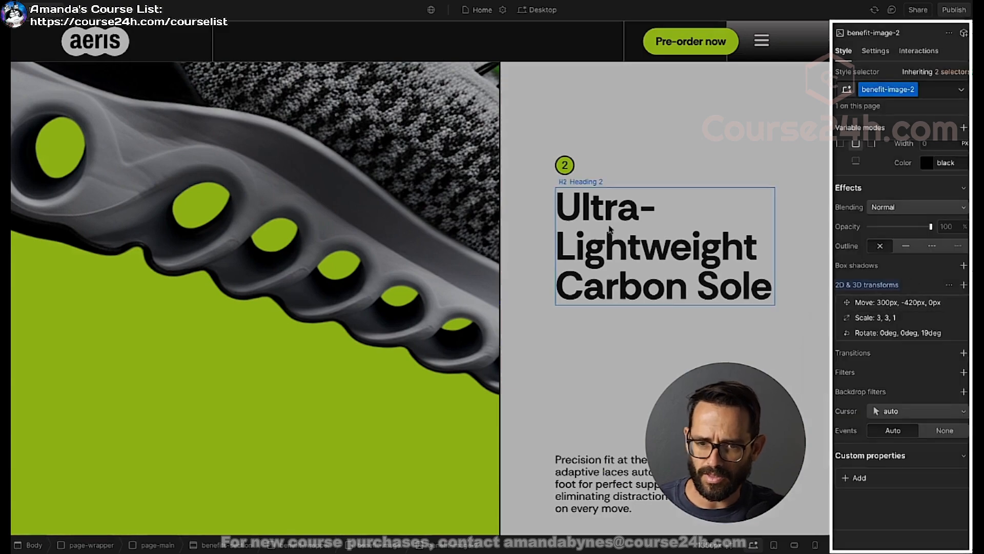
- Duplicate the third card's image class as benefit-image-3 and check that card's shoe framing in the Figma design
{"action": "scroll", "coordinate": [610, 229], "scroll_direction": "down", "scroll_amount": 5}
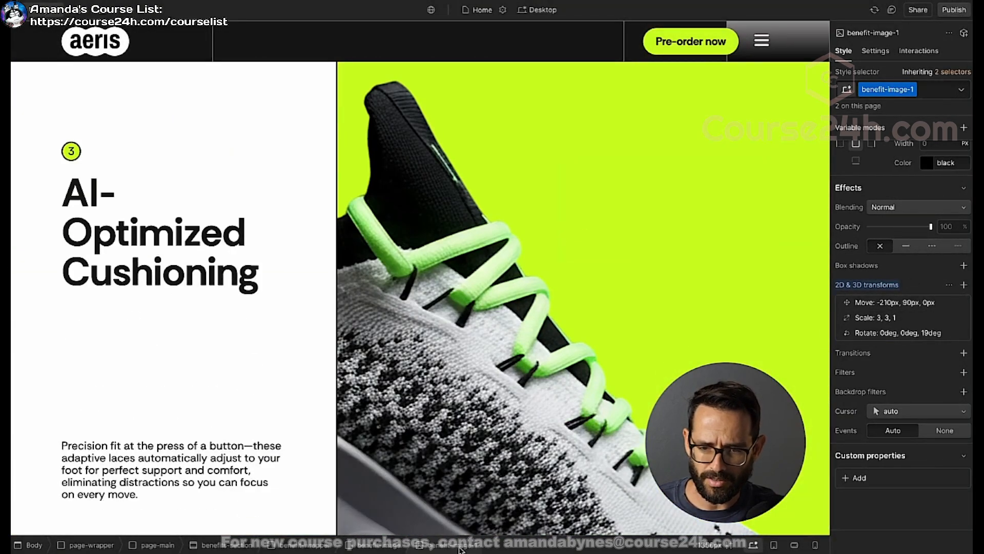
{"action": "left_click", "coordinate": [912, 89]}
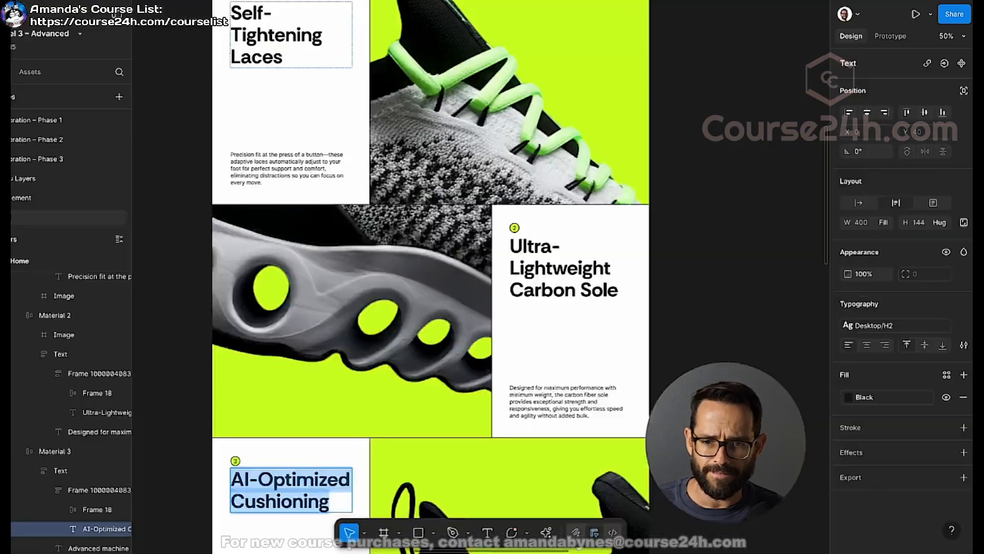
{"action": "scroll", "coordinate": [385, 229], "scroll_direction": "down", "scroll_amount": 8}
{"action": "scroll", "coordinate": [446, 247], "scroll_direction": "up", "scroll_amount": 5}
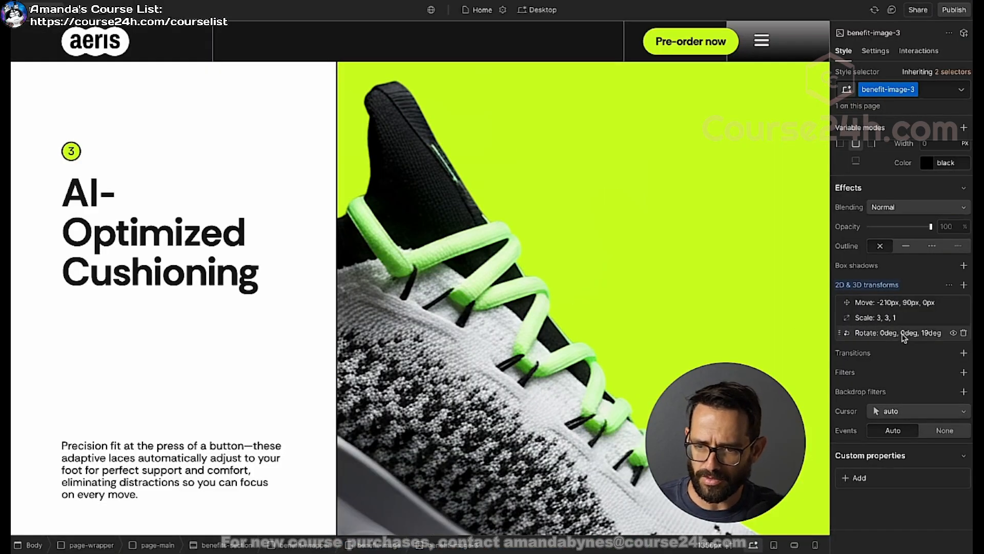
- Set the Move transform of benefit-image-3 to X 300 px and Y 420 px to frame the shoe's collar
{"action": "left_click", "coordinate": [903, 333]}
{"action": "left_click", "coordinate": [895, 302]}
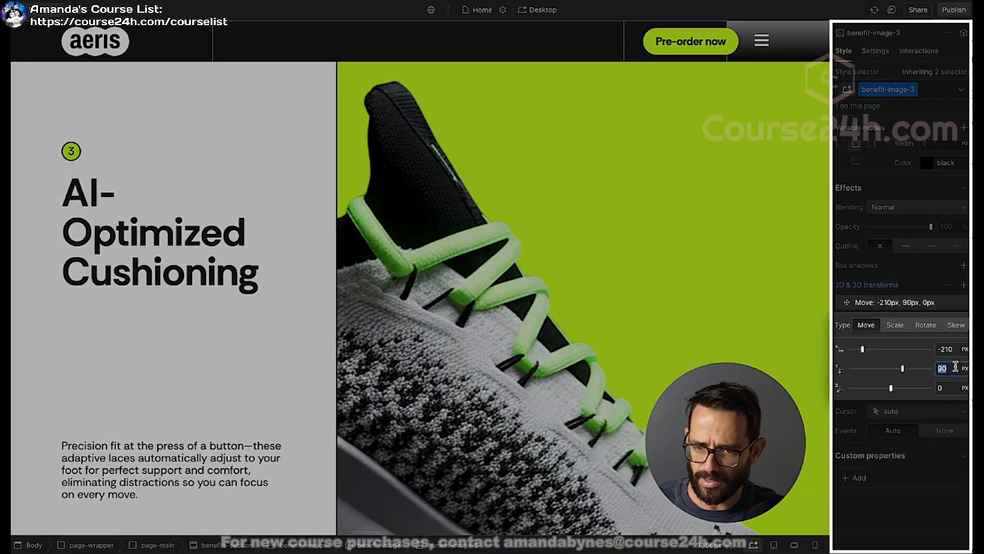
{"action": "type", "text": "110"}
{"action": "key", "text": "shift+Tab"}
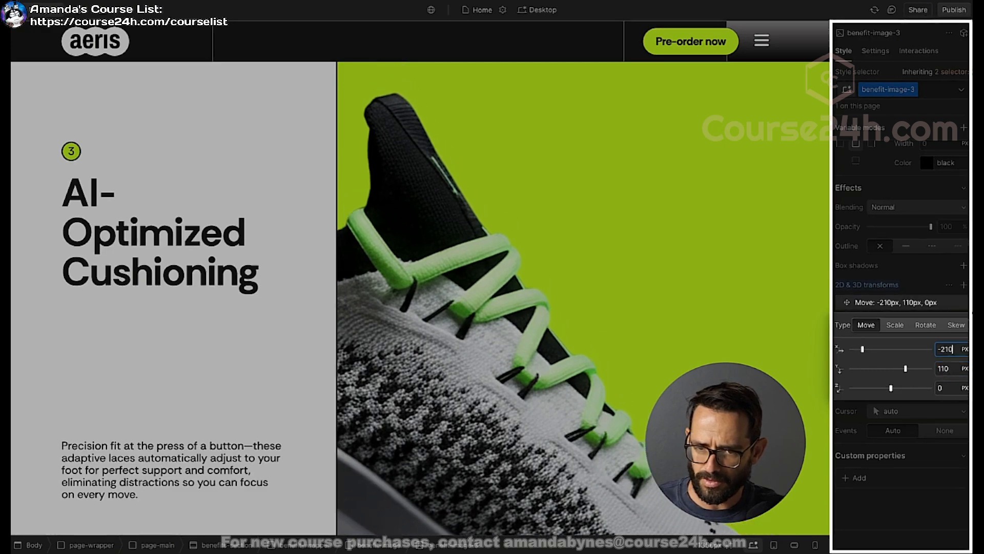
{"action": "key", "text": "shift+Up"}
{"action": "key", "text": "shift+Up"}
{"action": "left_click_drag", "start_coordinate": [868, 349], "coordinate": [946, 349]}
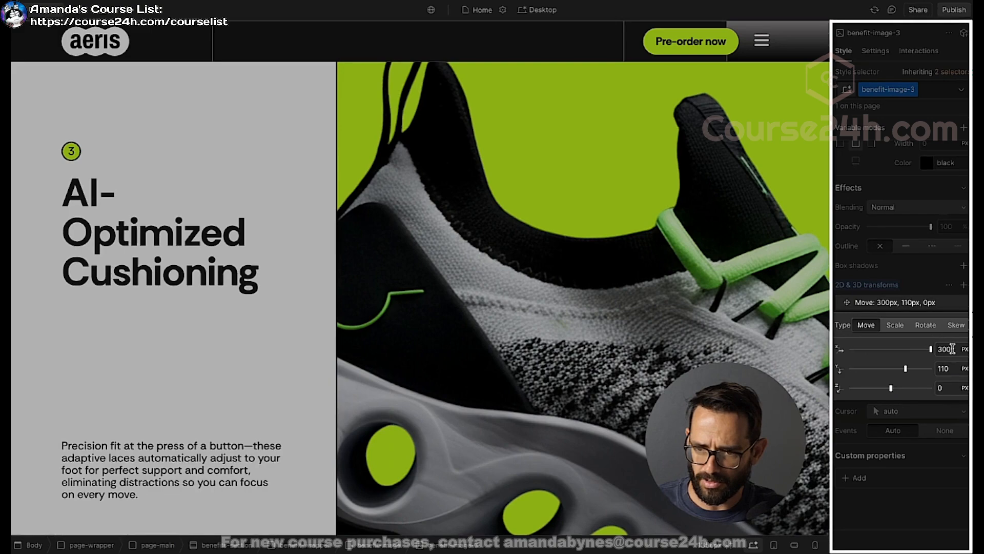
{"action": "key", "text": "shift+Down"}
{"action": "key", "text": "shift+Down"}
{"action": "key", "text": "shift+Up"}
{"action": "key", "text": "shift+Up"}
{"action": "key", "text": "shift+Up"}
{"action": "key", "text": "shift+Up"}
{"action": "key", "text": "shift+Up"}
{"action": "key", "text": "shift+Up"}
{"action": "key", "text": "shift+Up"}
{"action": "key", "text": "shift+Up"}
{"action": "key", "text": "shift+Up"}
{"action": "key", "text": "shift+Up"}
{"action": "key", "text": "shift+Up"}
{"action": "key", "text": "shift+Up"}
{"action": "key", "text": "shift+Up"}
{"action": "key", "text": "shift+Up"}
{"action": "key", "text": "shift+Up"}
{"action": "key", "text": "shift+Up"}
{"action": "key", "text": "shift+Up"}
{"action": "key", "text": "shift+Up"}
{"action": "key", "text": "shift+Up"}
{"action": "key", "text": "shift+Up"}
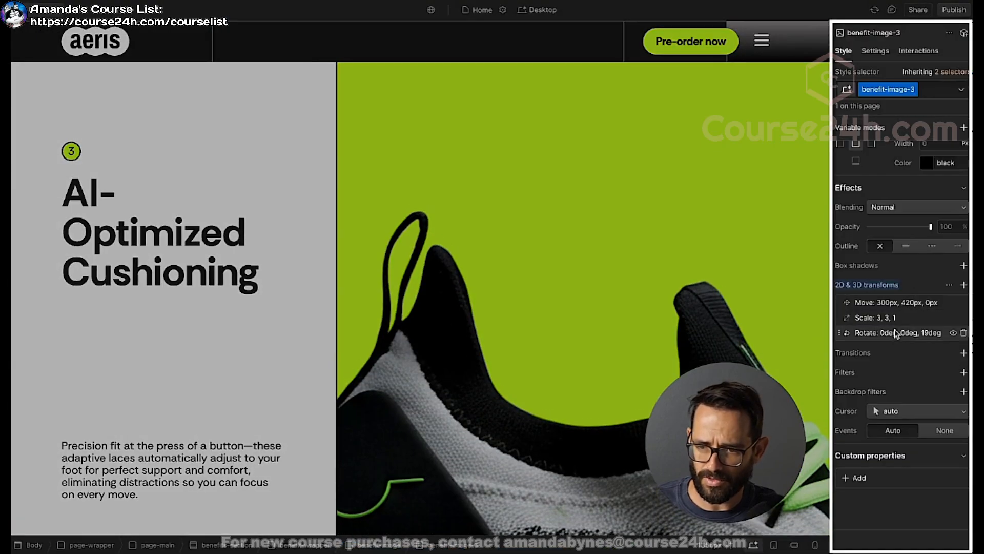
- Try a Z rotation of 10 degrees on benefit-image-3, and remove its Rotate transform
{"action": "left_click", "coordinate": [896, 333]}
{"action": "left_click", "coordinate": [947, 419]}
{"action": "type", "text": "10"}
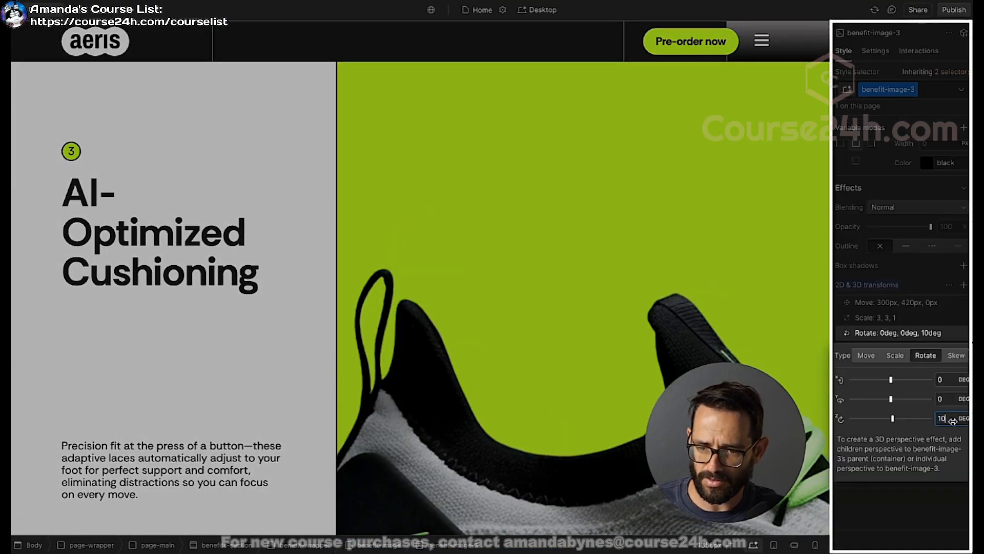
{"action": "left_click", "coordinate": [964, 332]}
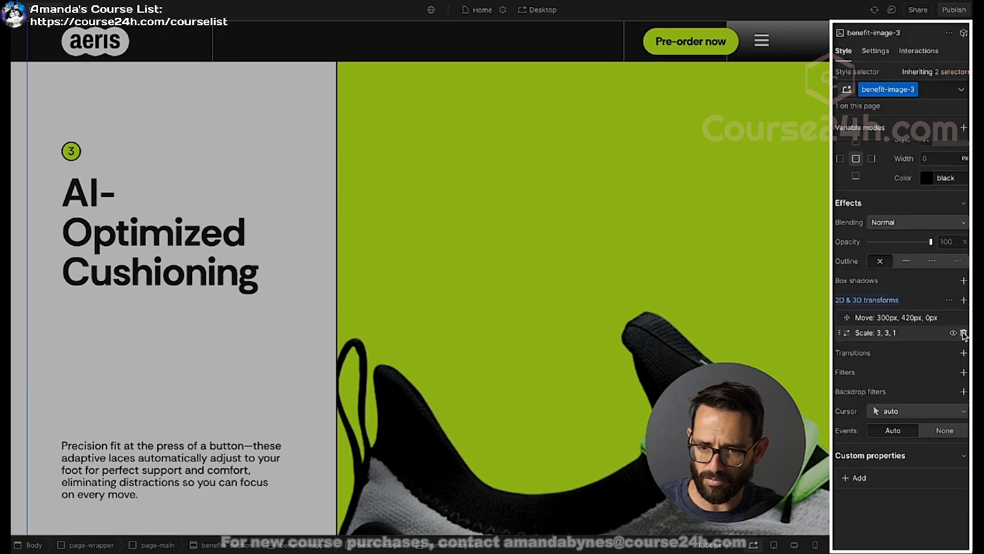
- Set the vertical Move value of benefit-image-3 to 310 px
{"action": "left_click", "coordinate": [903, 321]}
{"action": "type", "text": "300"}
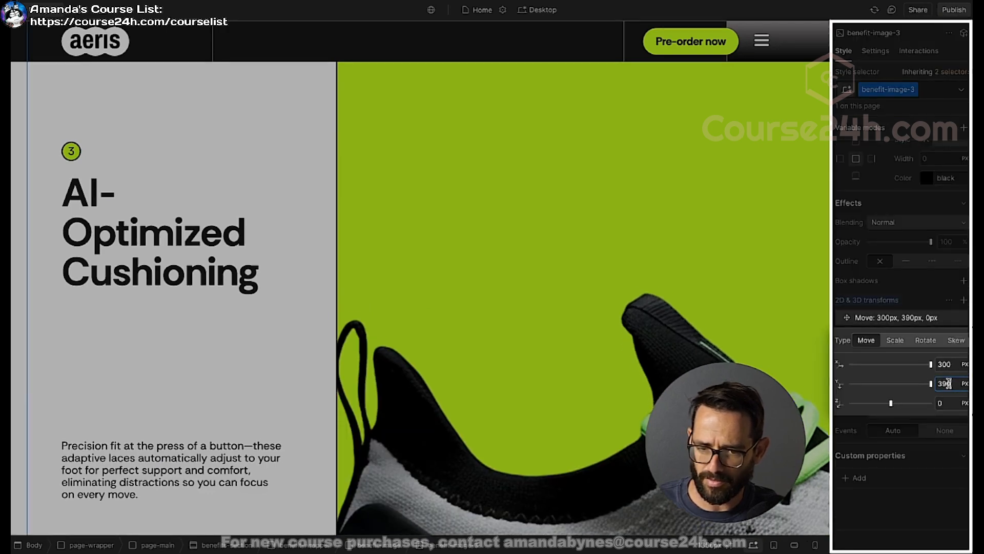
{"action": "key", "text": "shift+Up"}
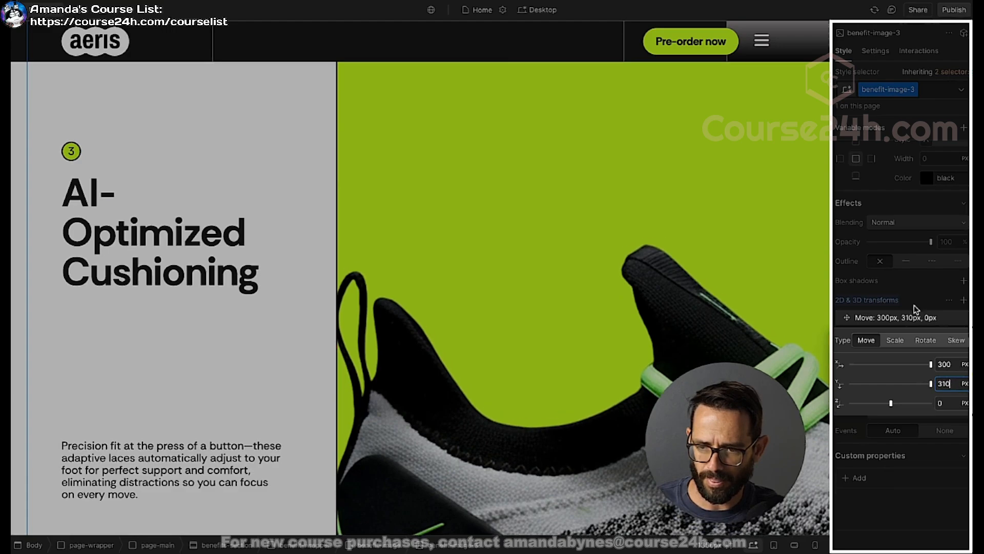
{"action": "left_click", "coordinate": [895, 302]}
- Preview the page from the hero through the benefit cards to check the reframed shoe images, and return to the design canvas
{"action": "scroll", "coordinate": [379, 219], "scroll_direction": "up", "scroll_amount": 15}
{"action": "scroll", "coordinate": [379, 218], "scroll_direction": "up", "scroll_amount": 5}
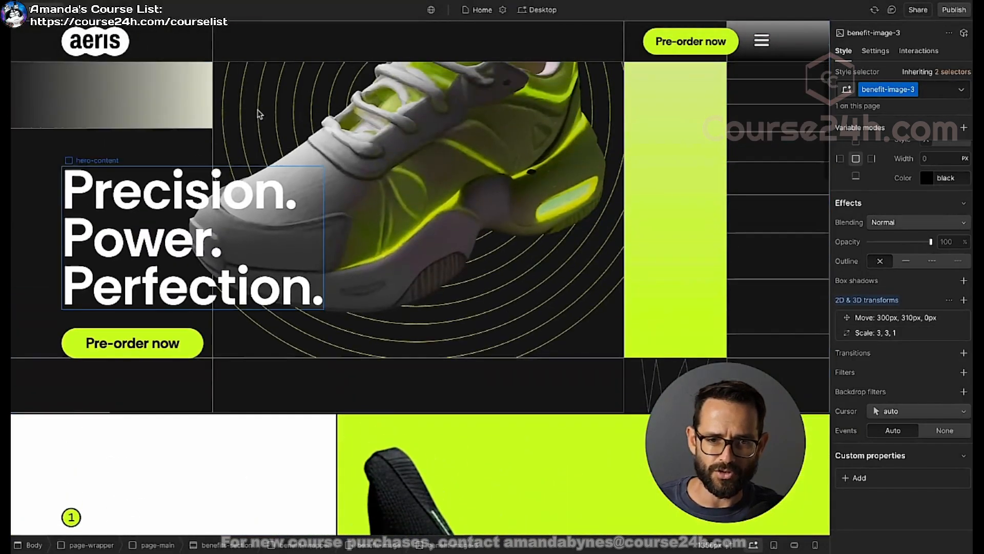
{"action": "left_click", "coordinate": [109, 9]}
{"action": "scroll", "coordinate": [305, 129], "scroll_direction": "down", "scroll_amount": 7}
{"action": "scroll", "coordinate": [305, 132], "scroll_direction": "down", "scroll_amount": 10}
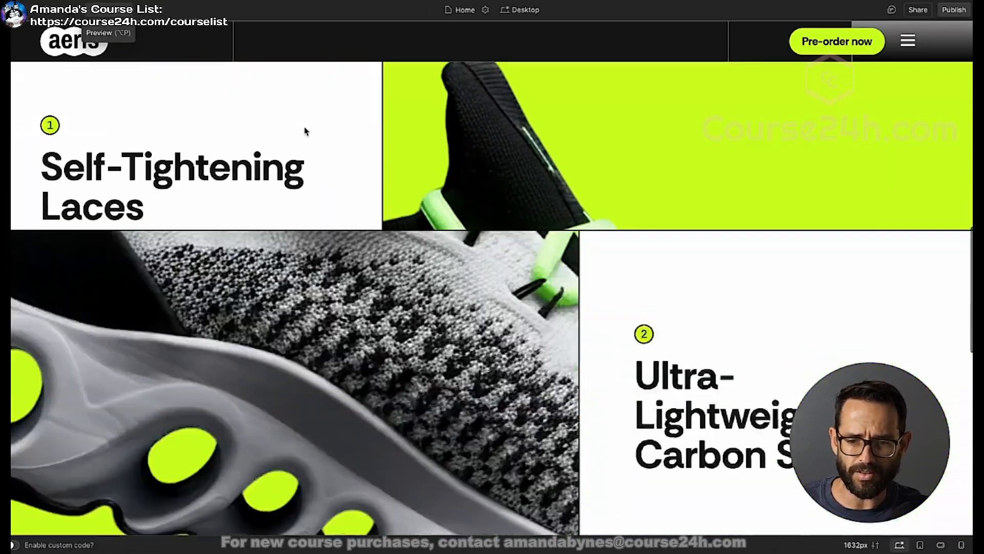
{"action": "scroll", "coordinate": [305, 131], "scroll_direction": "up", "scroll_amount": 15}
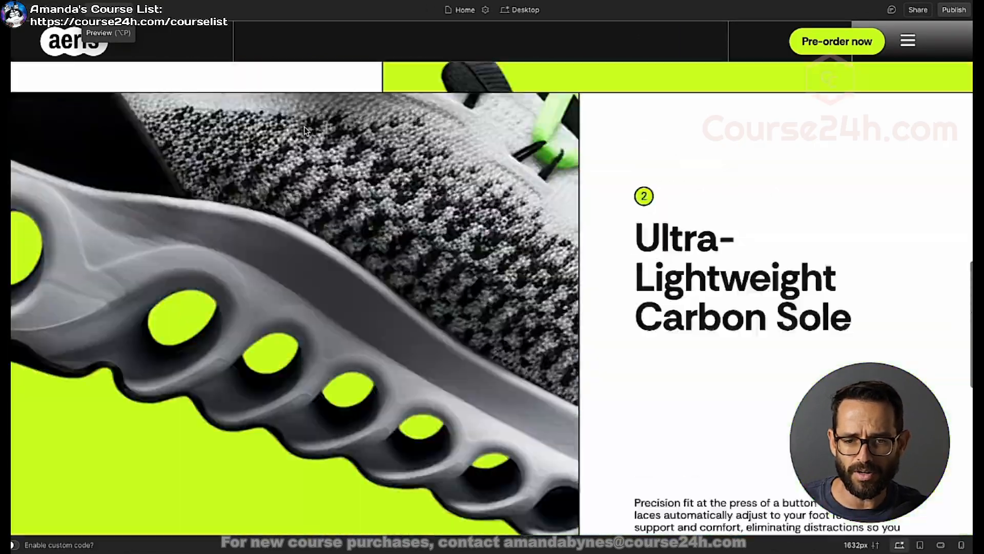
{"action": "scroll", "coordinate": [306, 131], "scroll_direction": "down", "scroll_amount": 5}
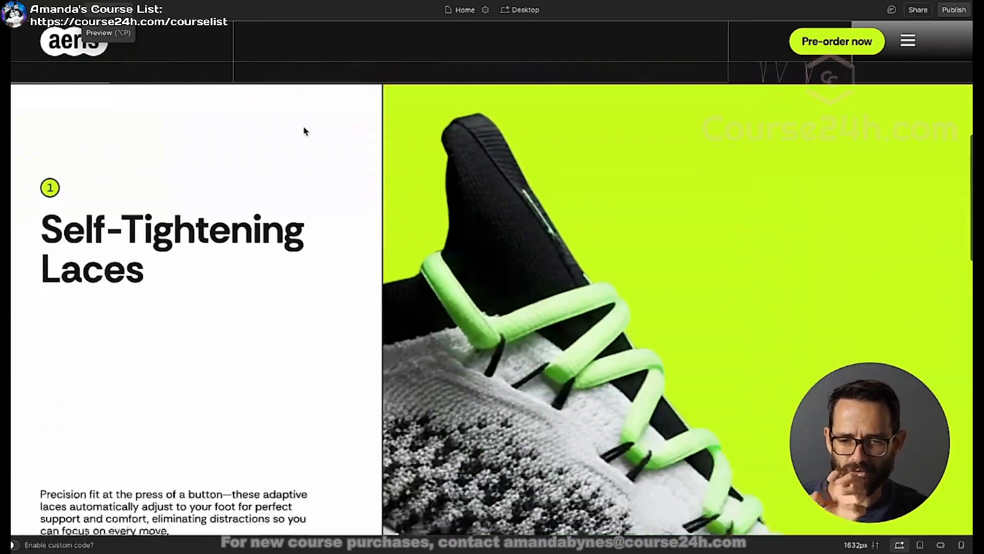
{"action": "scroll", "coordinate": [306, 131], "scroll_direction": "up", "scroll_amount": 2}
{"action": "scroll", "coordinate": [306, 130], "scroll_direction": "down", "scroll_amount": 2}
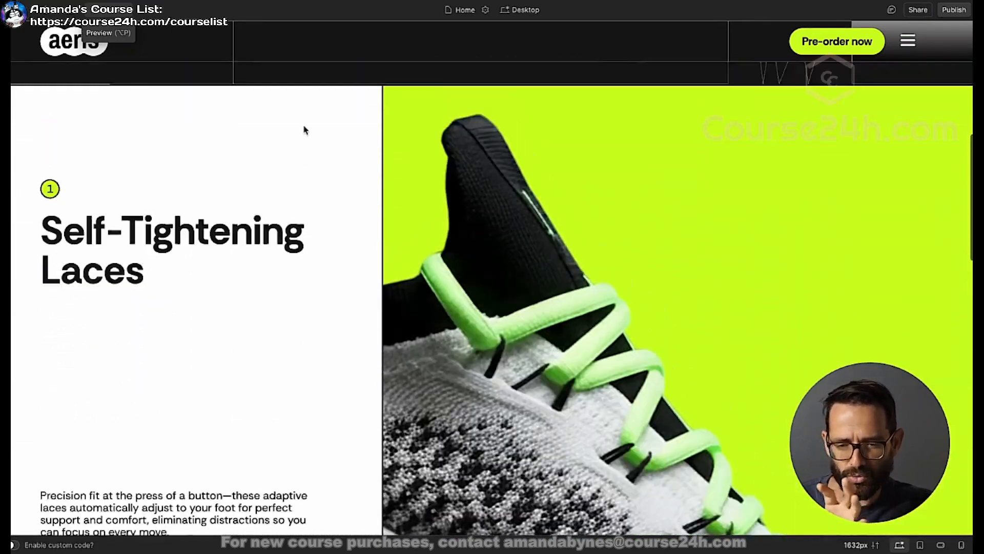
{"action": "scroll", "coordinate": [305, 128], "scroll_direction": "up", "scroll_amount": 7}
{"action": "scroll", "coordinate": [306, 126], "scroll_direction": "down", "scroll_amount": 4}
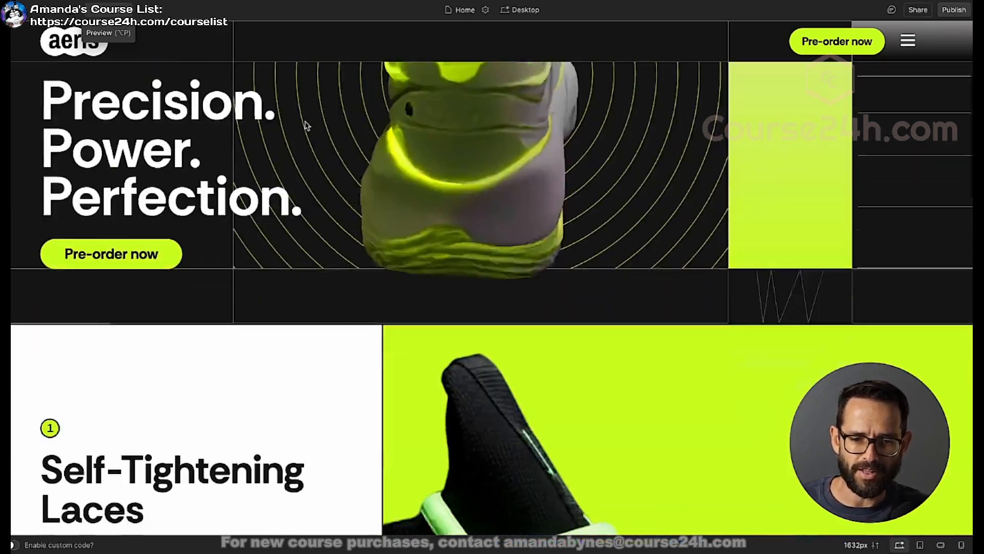
{"action": "left_click", "coordinate": [108, 10]}
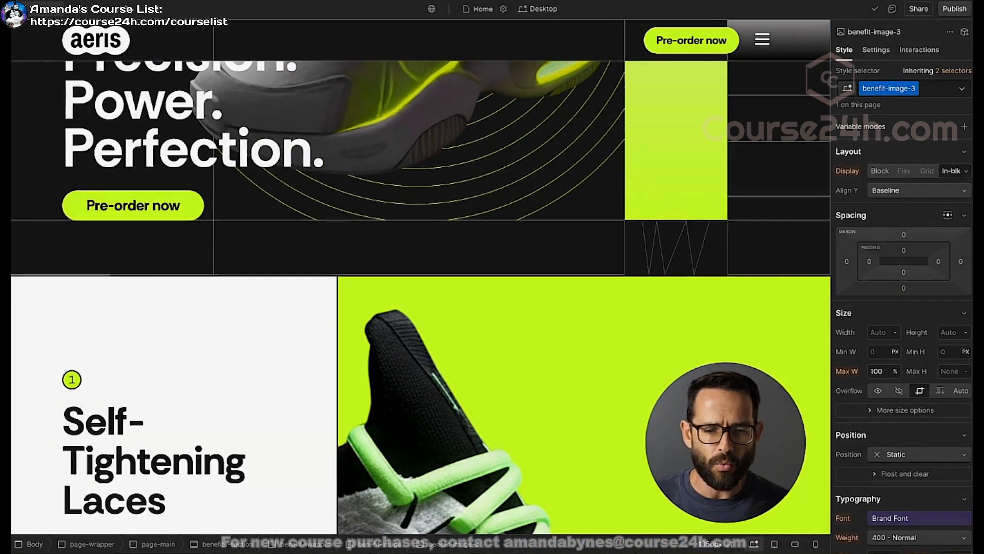
- Collapse the second and third benefit-wrapper in the element tree and select the first one to review its structure
{"action": "left_click", "coordinate": [12, 83]}
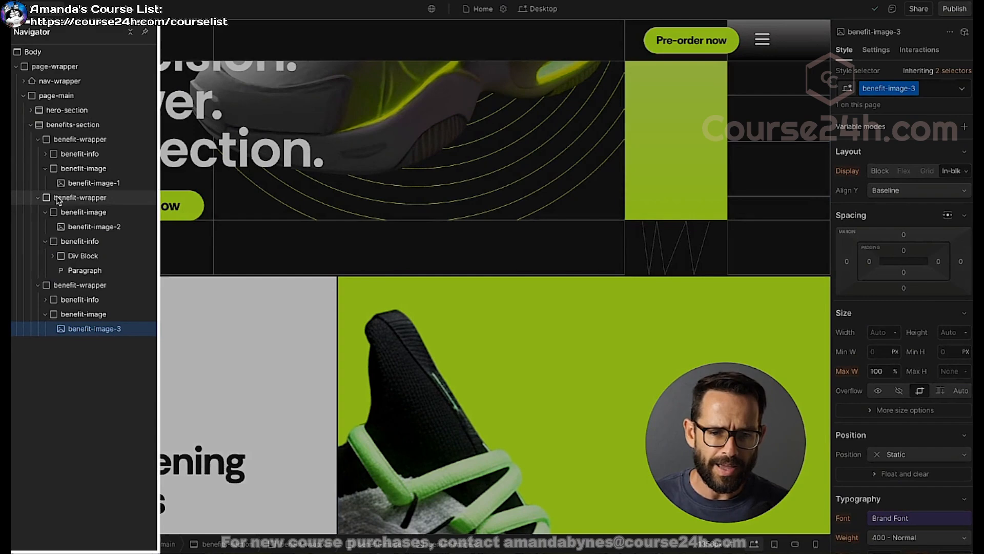
{"action": "left_click", "coordinate": [79, 197]}
{"action": "left_click", "coordinate": [39, 140]}
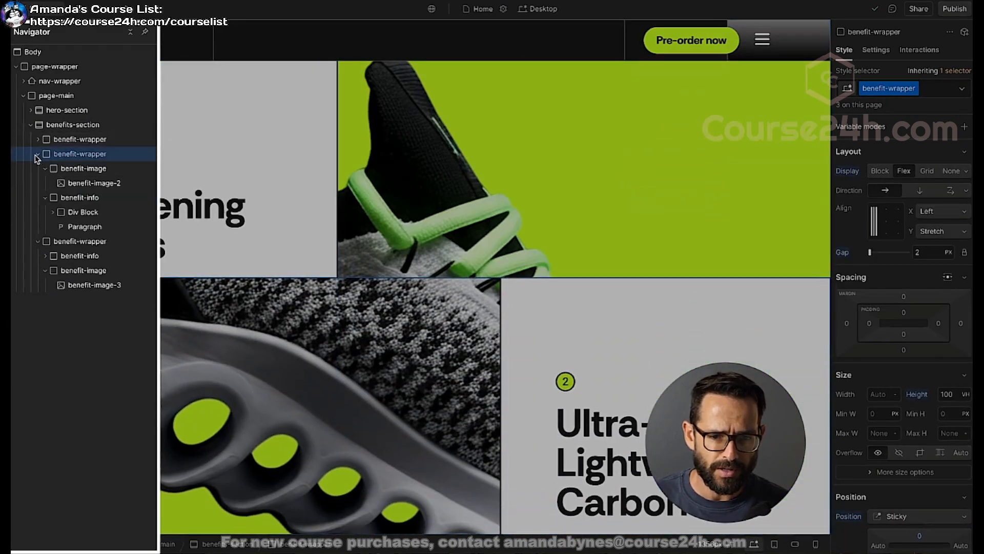
{"action": "left_click", "coordinate": [69, 143]}
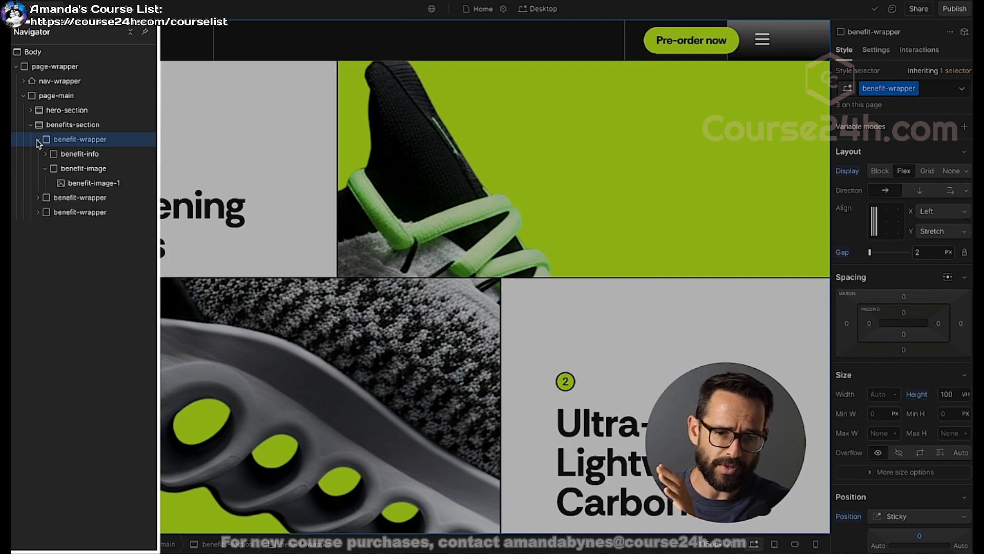
- Expand the second and third benefit-wrapper in the element tree and review the transforms applied to benefit-image-1
{"action": "left_click", "coordinate": [98, 186]}
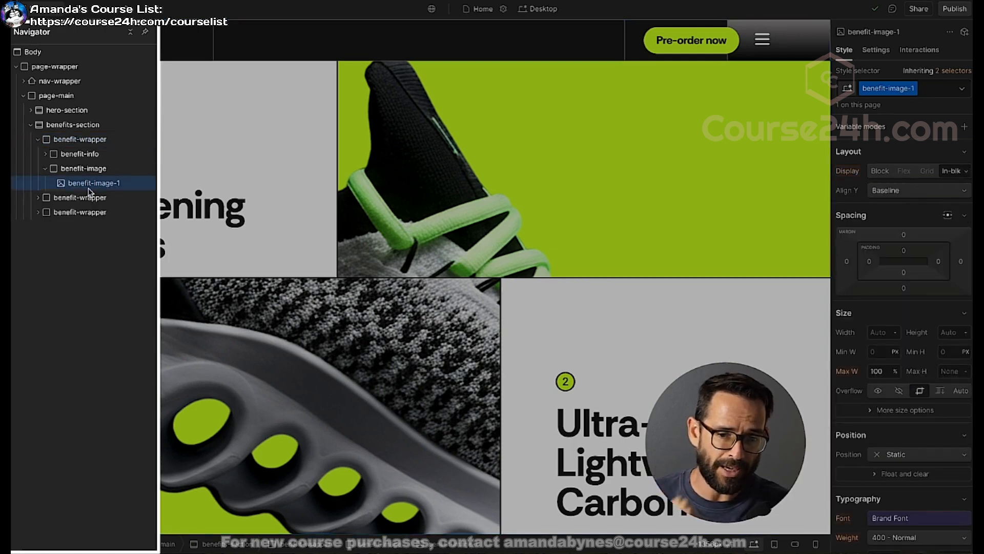
{"action": "left_click", "coordinate": [38, 198]}
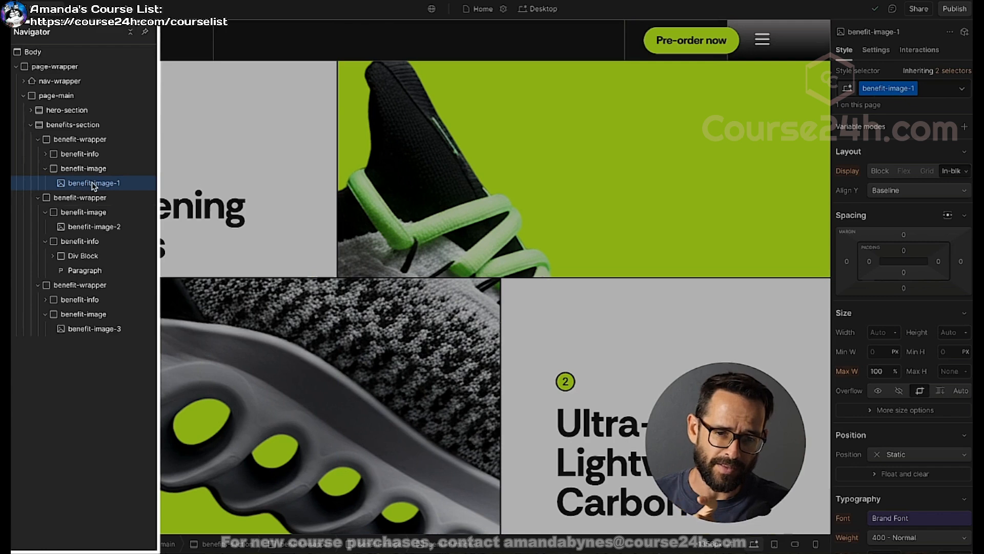
{"action": "left_click", "coordinate": [82, 227]}
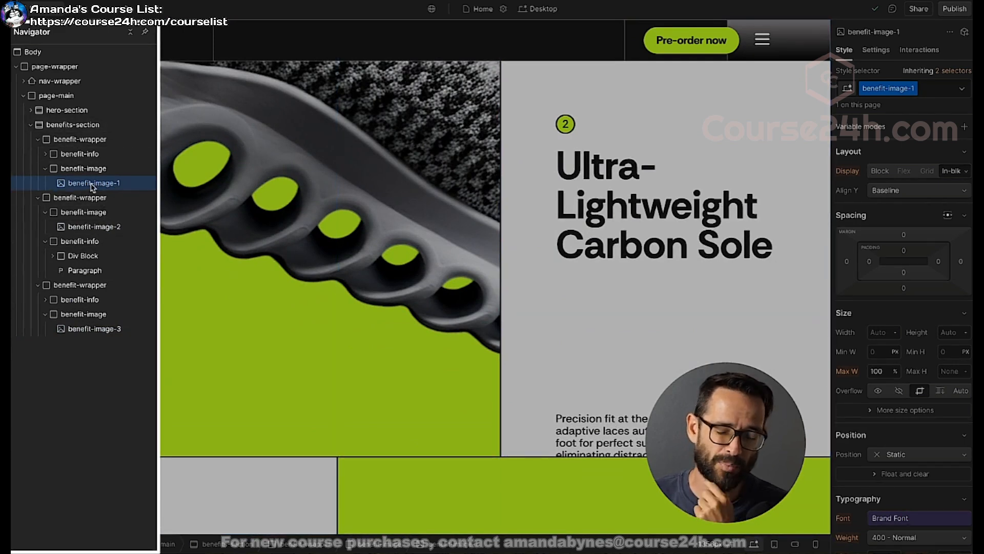
{"action": "scroll", "coordinate": [865, 239], "scroll_direction": "down", "scroll_amount": 10}
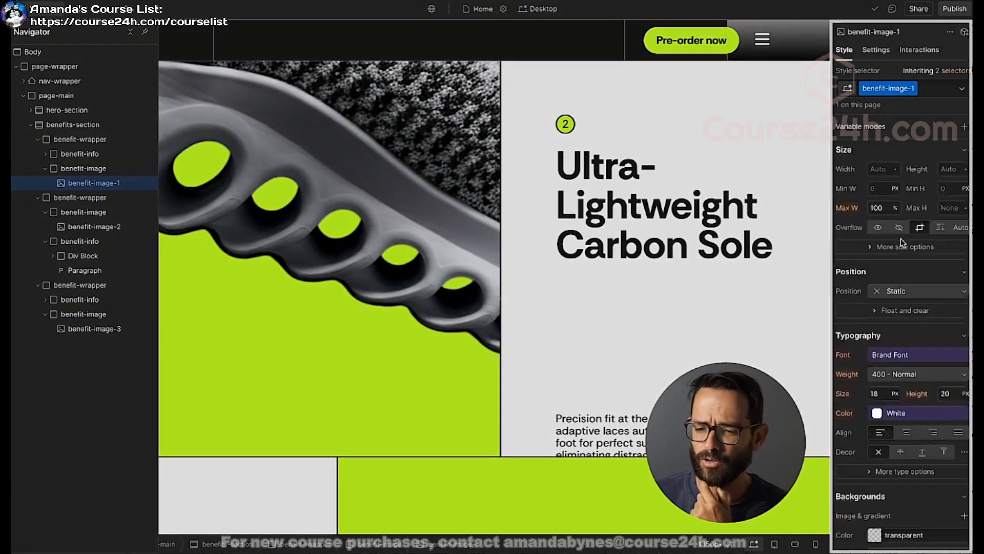
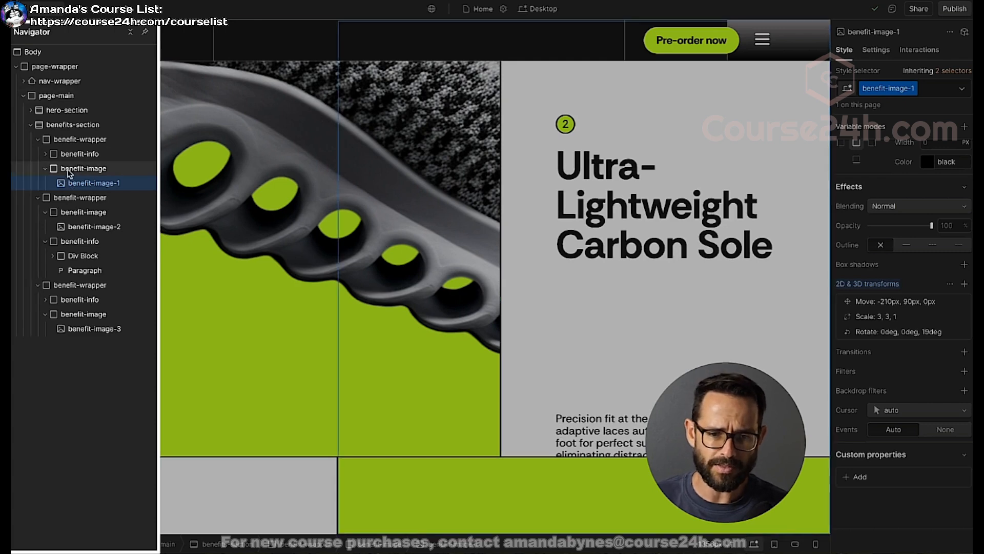
- Wrap benefit-image-1 in a div block and give the wrapper the new class zoom-shoe
{"action": "right_click", "coordinate": [72, 183]}
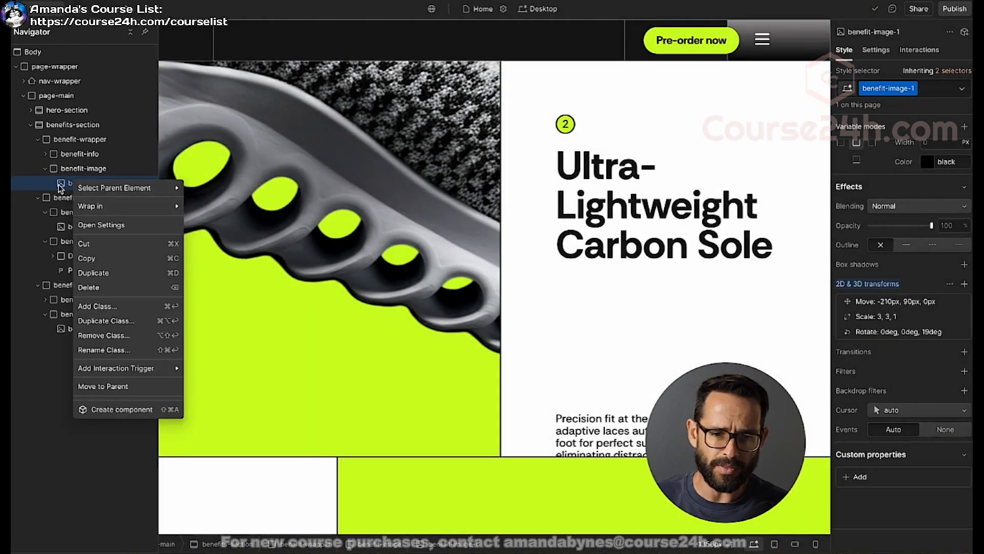
{"action": "left_click", "coordinate": [66, 188]}
{"action": "right_click", "coordinate": [82, 189]}
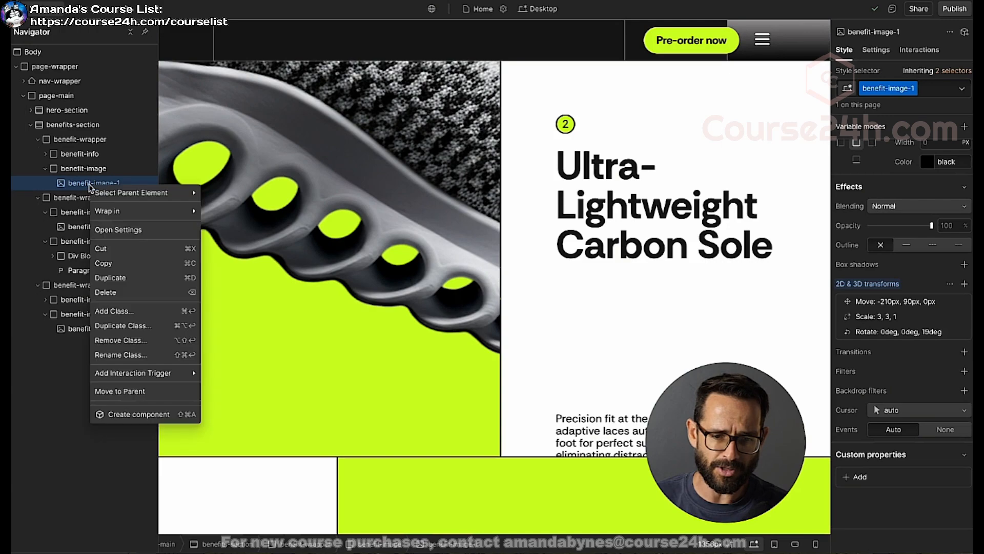
{"action": "mouse_move", "coordinate": [135, 214]}
{"action": "left_click", "coordinate": [227, 214]}
{"action": "left_click", "coordinate": [896, 87]}
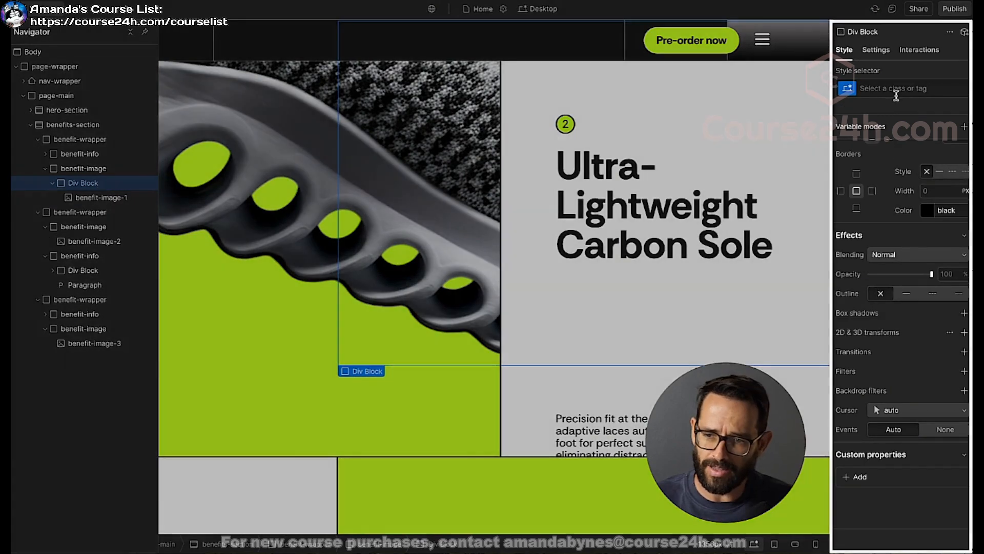
{"action": "type", "text": "zoom-shoe"}
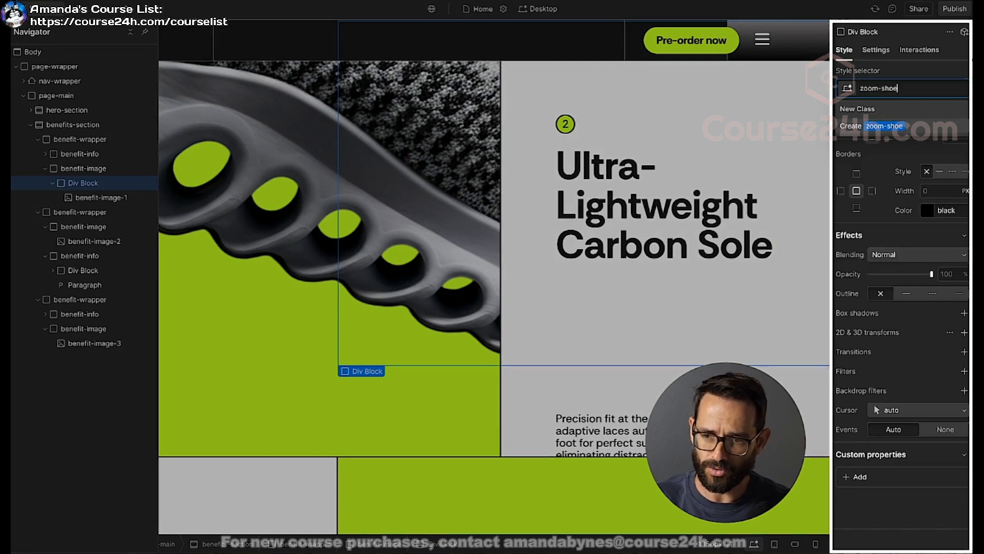
{"action": "key", "text": "Return"}
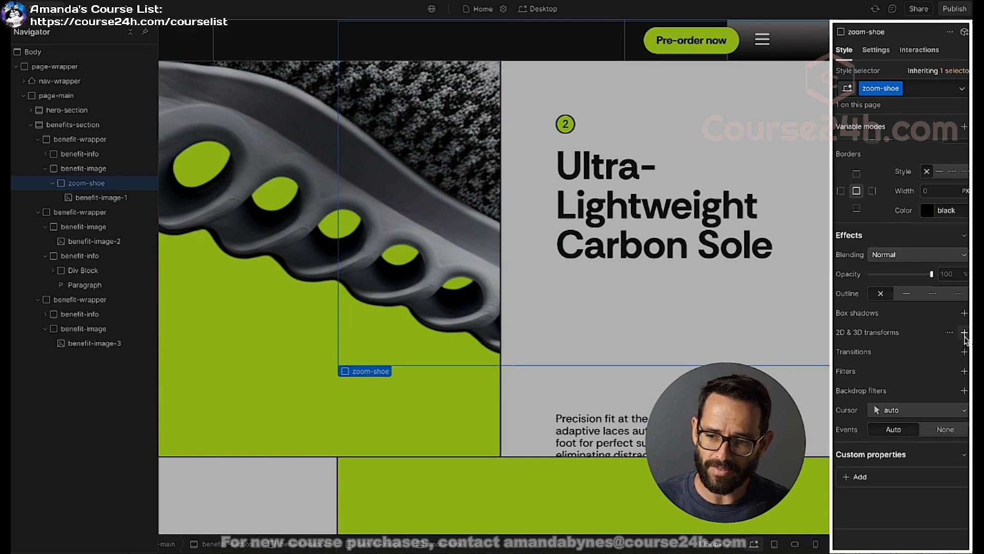
- Try a Scale transform of 1.3 on the zoom-shoe wrapper around benefit-image-1, and remove that transform
{"action": "scroll", "coordinate": [693, 296], "scroll_direction": "up", "scroll_amount": 5}
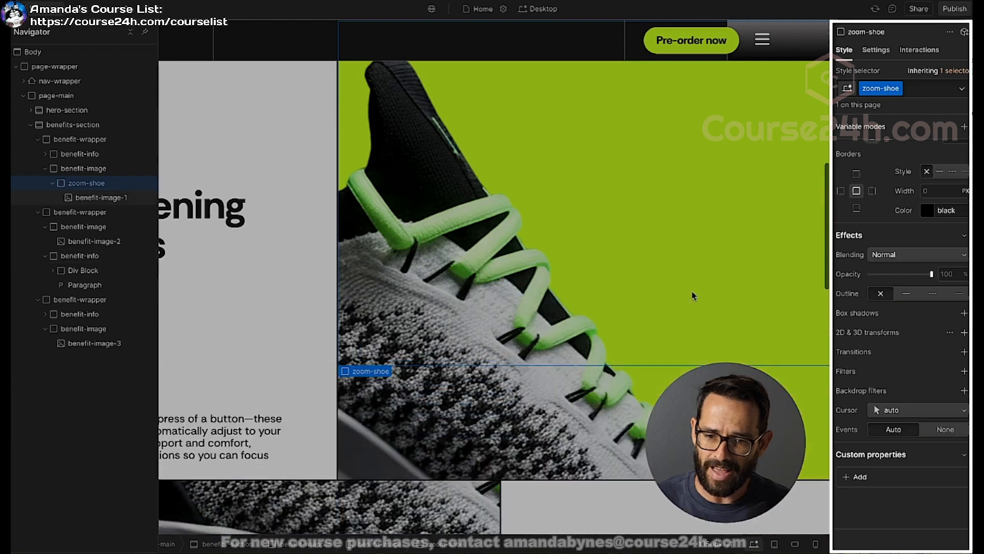
{"action": "left_click", "coordinate": [964, 332]}
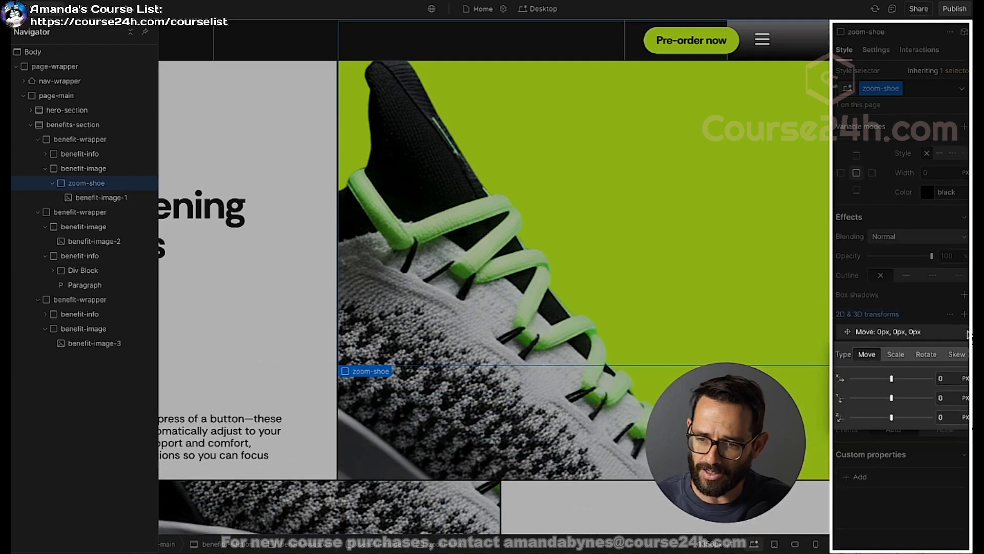
{"action": "left_click", "coordinate": [898, 357]}
{"action": "left_click", "coordinate": [944, 378]}
{"action": "key", "text": "Up"}
{"action": "key", "text": "Up"}
{"action": "key", "text": "Up"}
{"action": "left_click", "coordinate": [933, 331]}
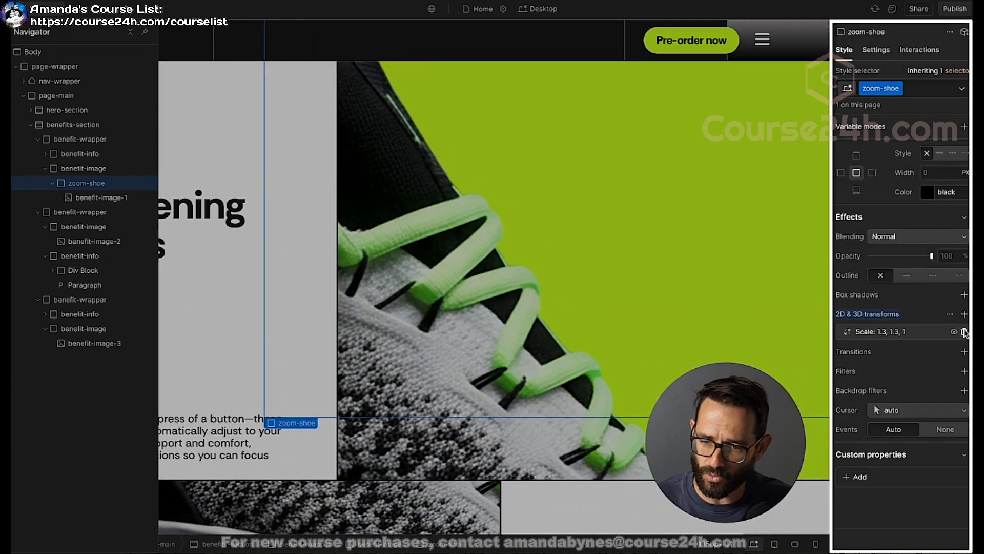
{"action": "left_click", "coordinate": [964, 332]}
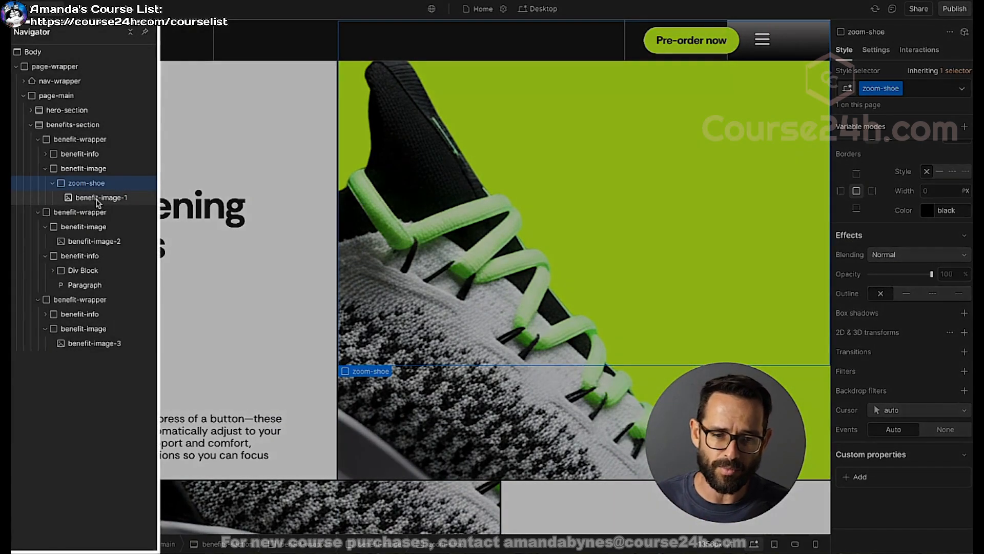
- Wrap benefit-image-2 in a div block and apply the existing zoom-shoe class to the wrapper
{"action": "left_click", "coordinate": [105, 201]}
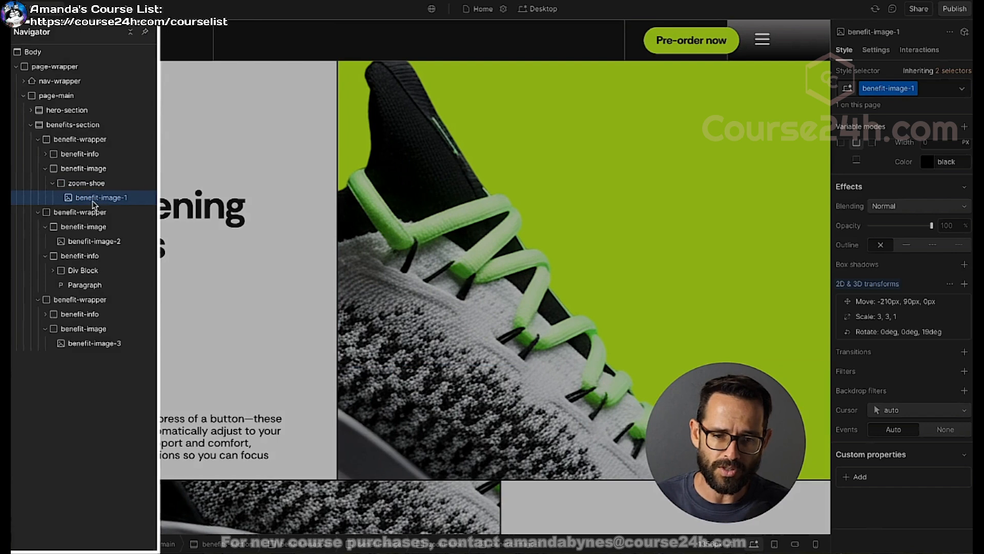
{"action": "left_click", "coordinate": [88, 185]}
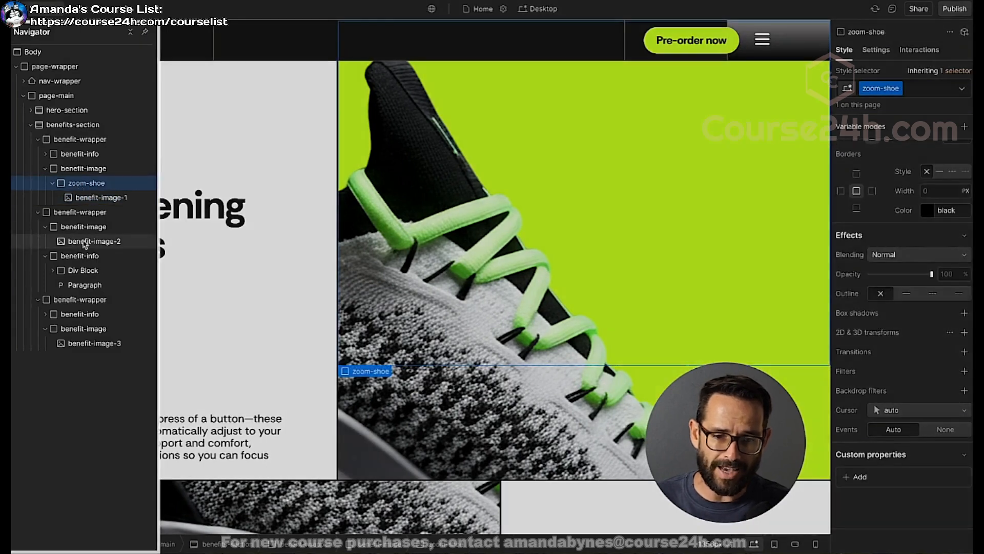
{"action": "right_click", "coordinate": [92, 241]}
{"action": "mouse_move", "coordinate": [106, 264]}
{"action": "left_click", "coordinate": [221, 265]}
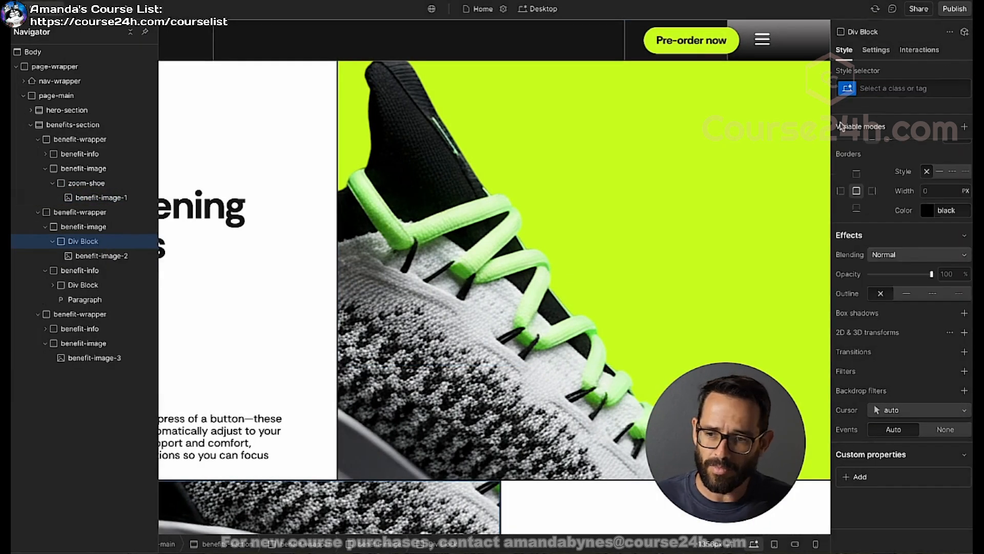
{"action": "key", "text": "ctrl+Return"}
{"action": "key", "text": "Down"}
{"action": "key", "text": "Return"}
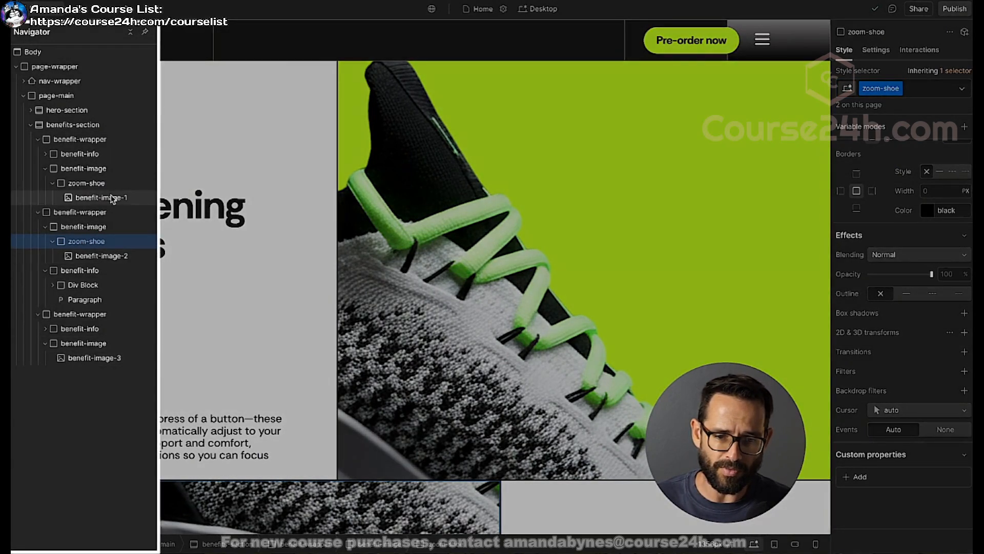
- Wrap benefit-image-3 in a div block and apply the existing zoom-shoe class to it
{"action": "right_click", "coordinate": [85, 358]}
{"action": "mouse_move", "coordinate": [174, 335]}
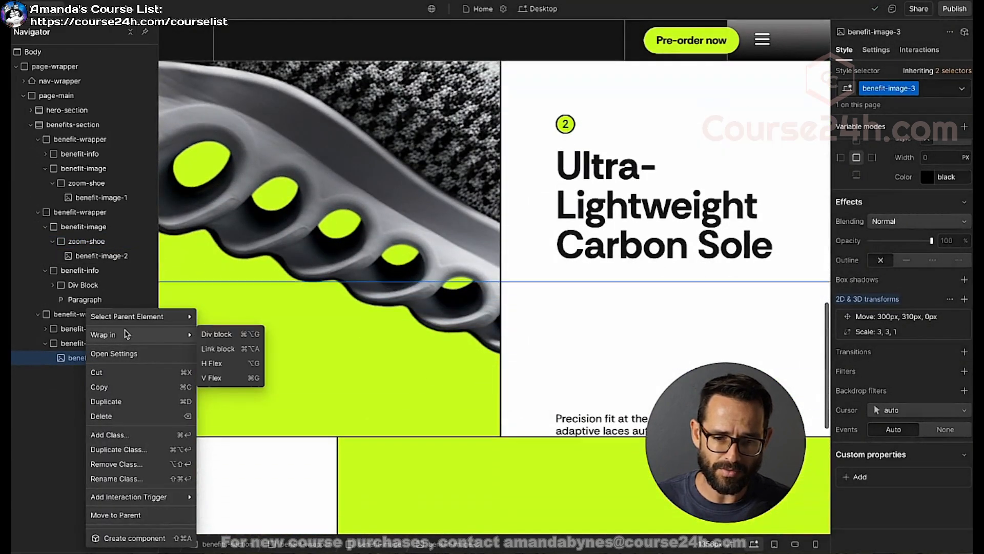
{"action": "left_click", "coordinate": [220, 334]}
{"action": "left_click", "coordinate": [893, 84]}
{"action": "type", "text": "z"}
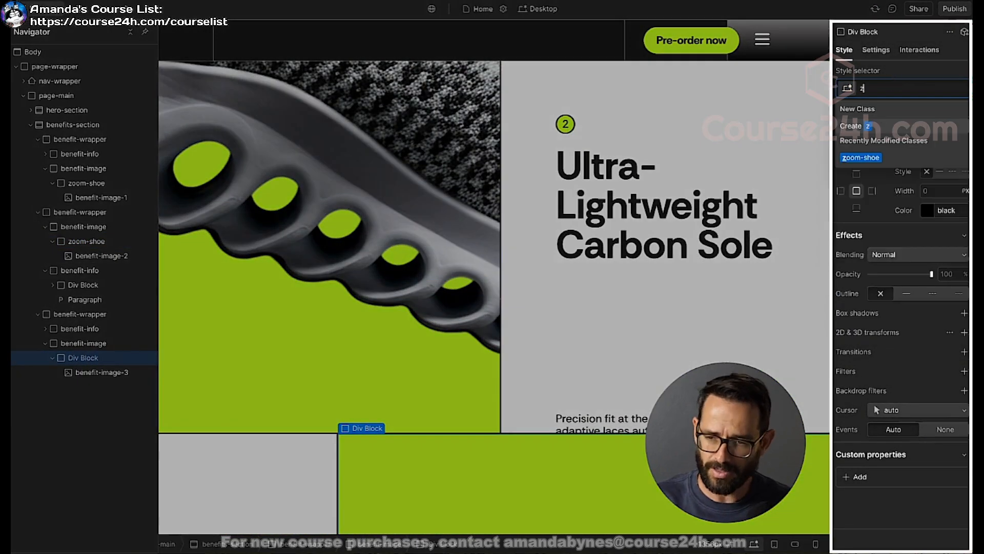
{"action": "type", "text": "o"}
{"action": "key", "text": "Return"}
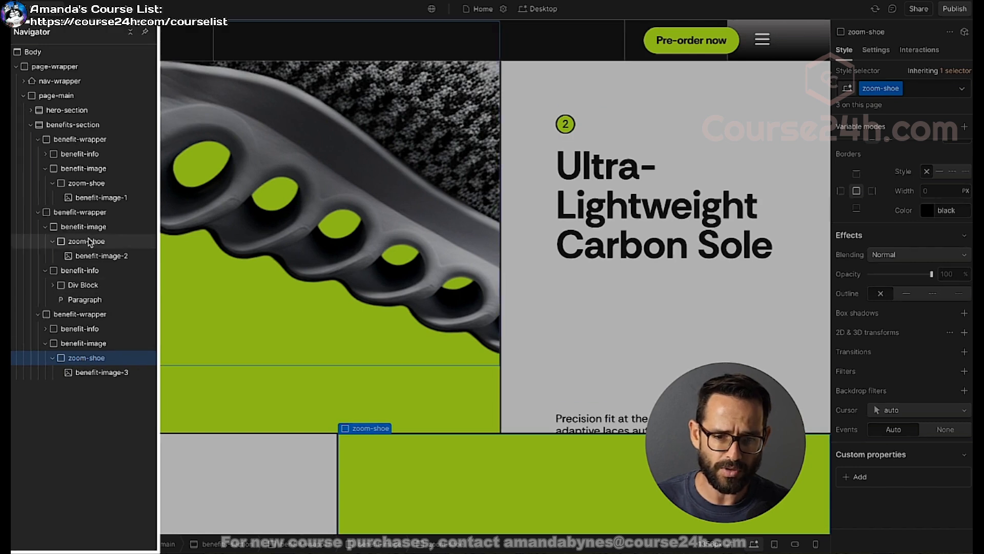
- Collapse the three zoom-shoe wrappers in the element tree
{"action": "left_click", "coordinate": [90, 183]}
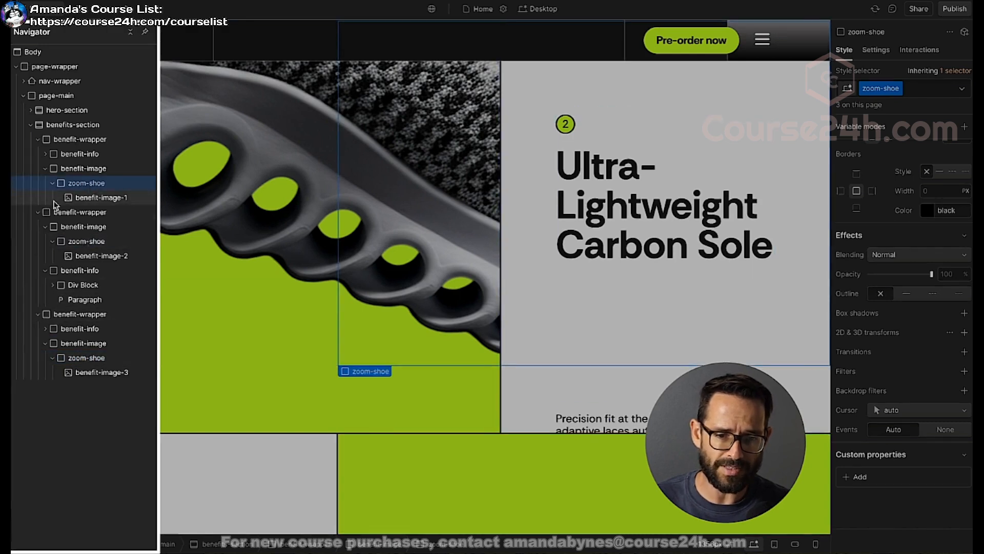
{"action": "left_click", "coordinate": [53, 183]}
{"action": "left_click", "coordinate": [53, 226]}
{"action": "left_click", "coordinate": [52, 329]}
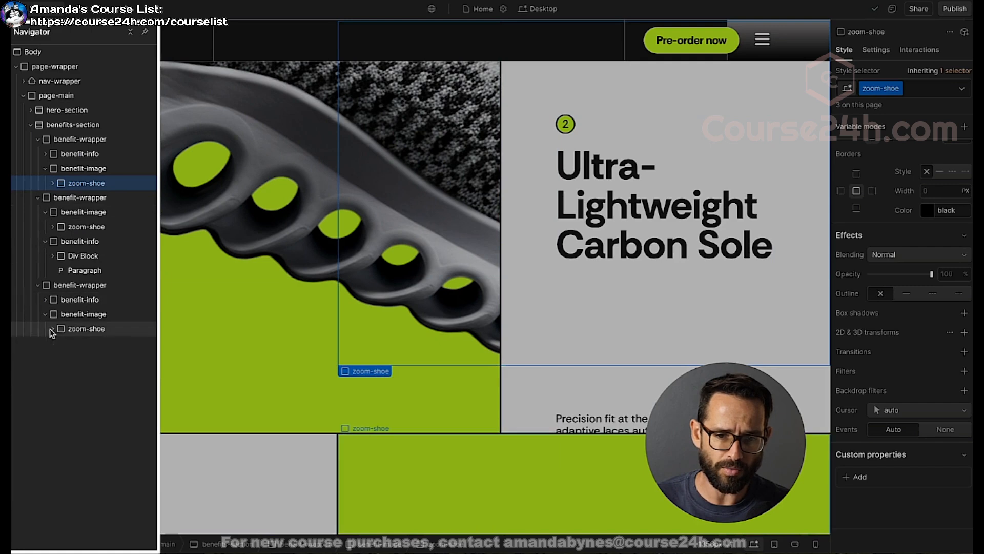
- Give the first benefit-wrapper a While scrolling in view trigger with the Play scroll animation action
{"action": "left_click", "coordinate": [44, 142]}
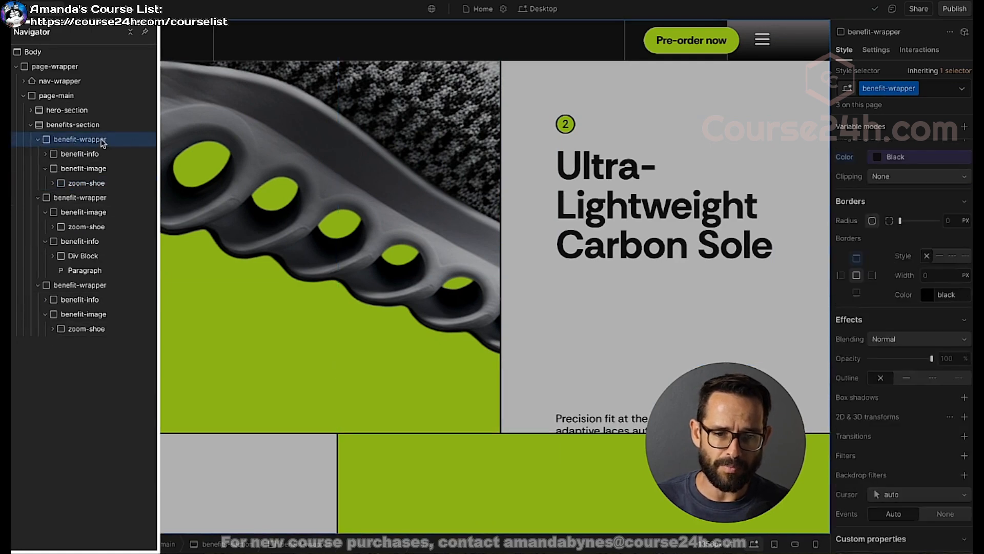
{"action": "scroll", "coordinate": [521, 241], "scroll_direction": "up", "scroll_amount": 3}
{"action": "left_click", "coordinate": [917, 50]}
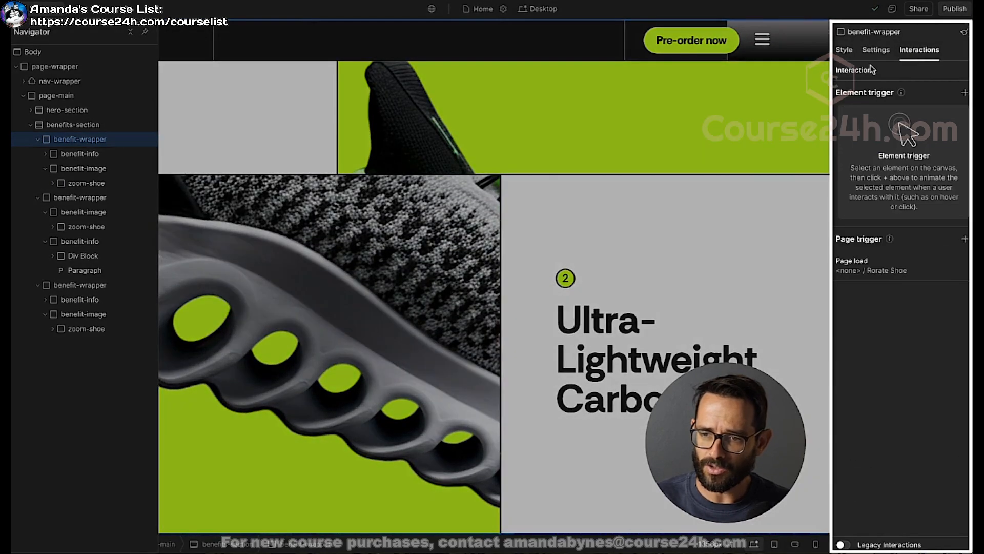
{"action": "left_click", "coordinate": [963, 93]}
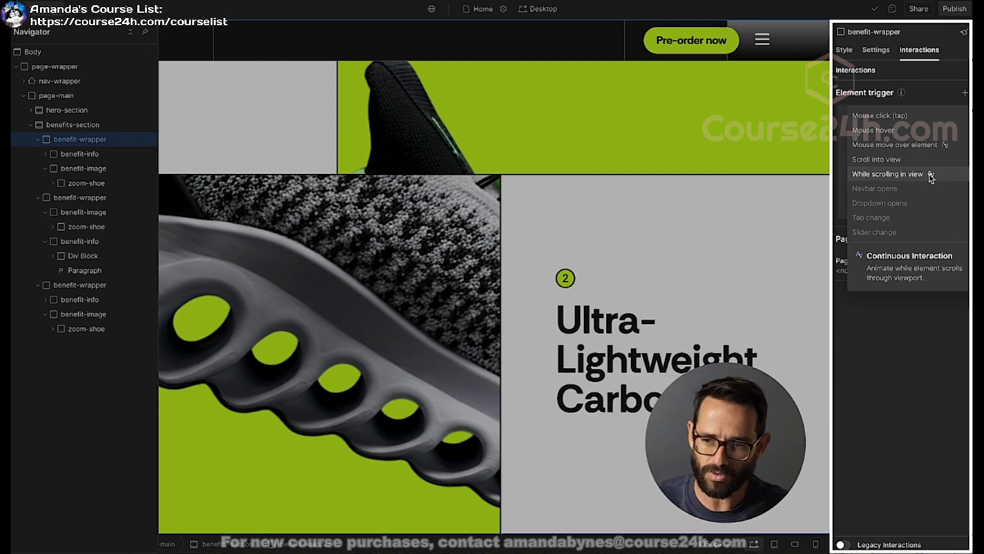
{"action": "left_click", "coordinate": [903, 174]}
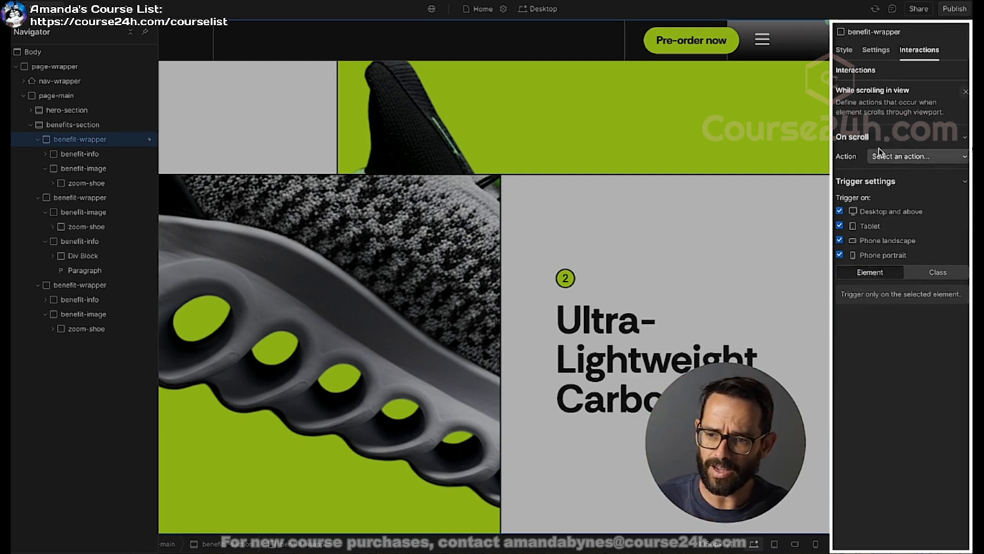
{"action": "left_click", "coordinate": [897, 156]}
{"action": "left_click", "coordinate": [894, 186]}
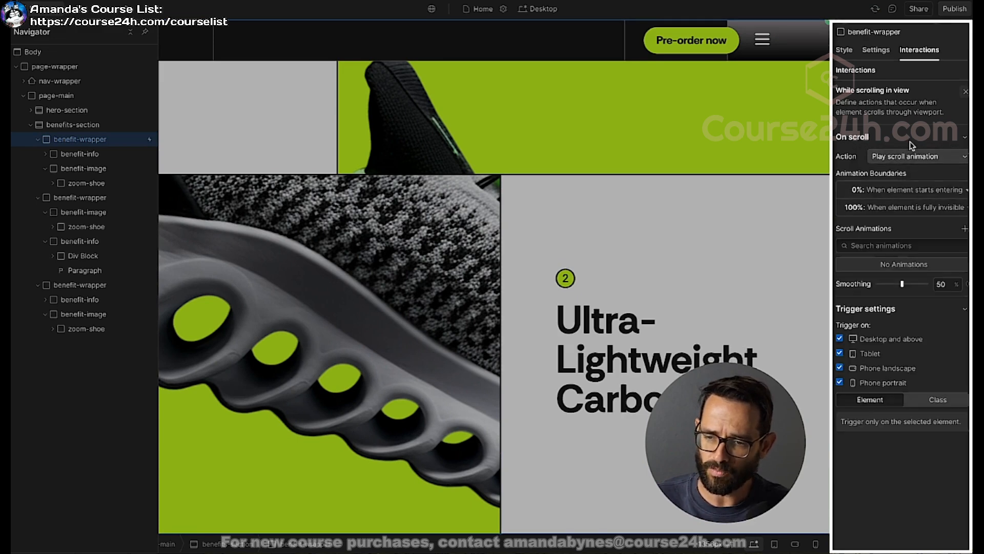
- Create a new scroll animation for this trigger and name it Zoom Shoe
{"action": "left_click", "coordinate": [959, 224]}
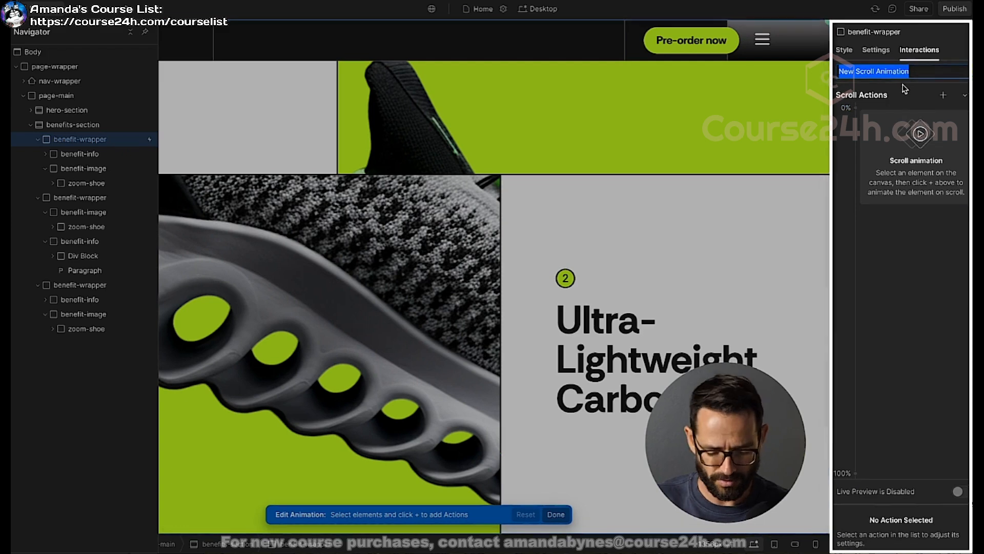
{"action": "type", "text": "Zoom Shoe"}
{"action": "key", "text": "Return"}
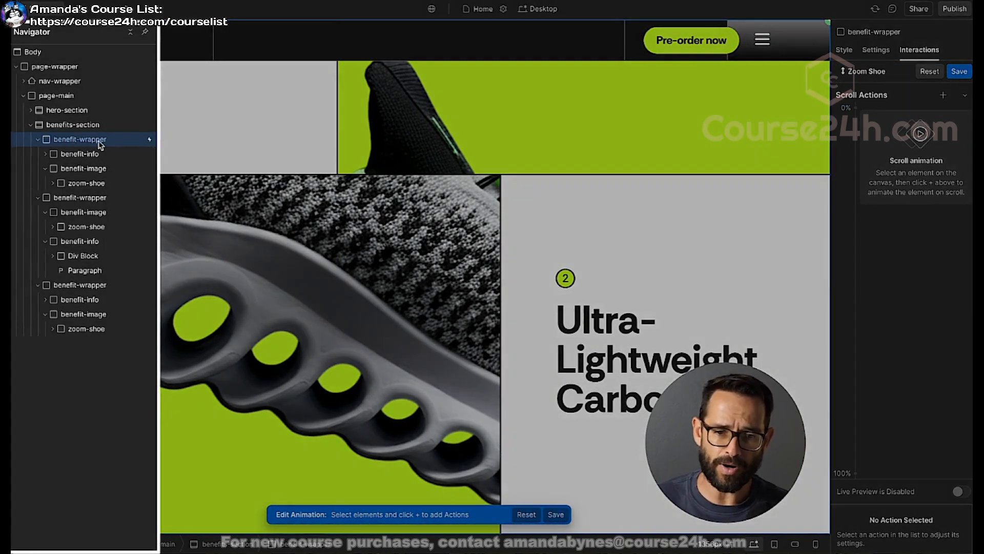
- Add a Scale scroll action for the zoom-shoe element in the first benefit-wrapper to the Zoom Shoe animation
{"action": "left_click", "coordinate": [85, 184]}
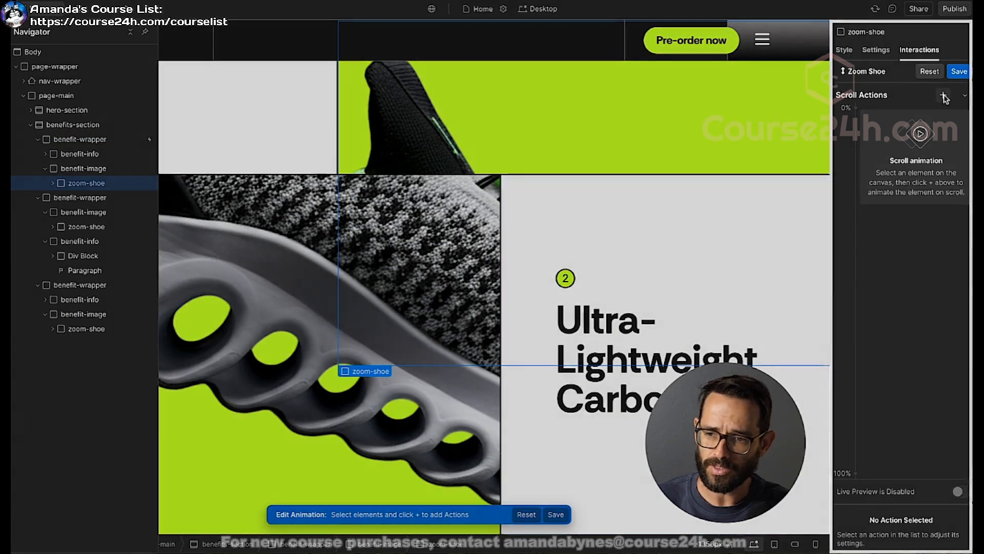
{"action": "left_click", "coordinate": [943, 95]}
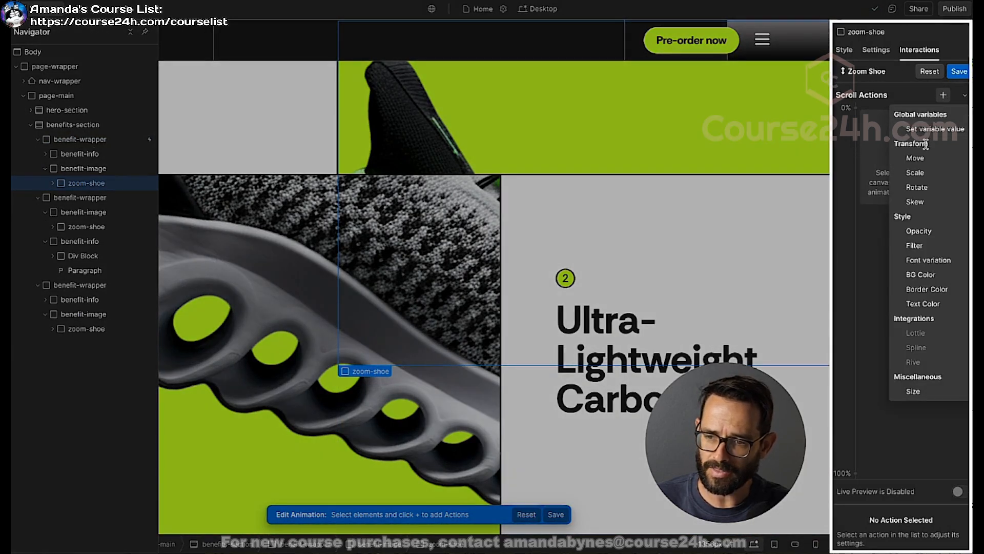
{"action": "left_click", "coordinate": [914, 173]}
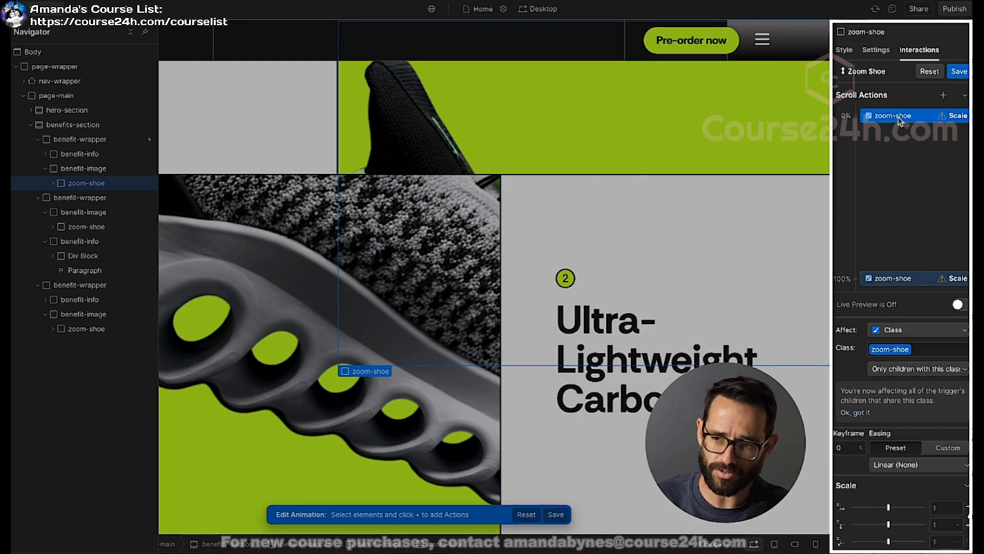
{"action": "scroll", "coordinate": [636, 165], "scroll_direction": "up", "scroll_amount": 10}
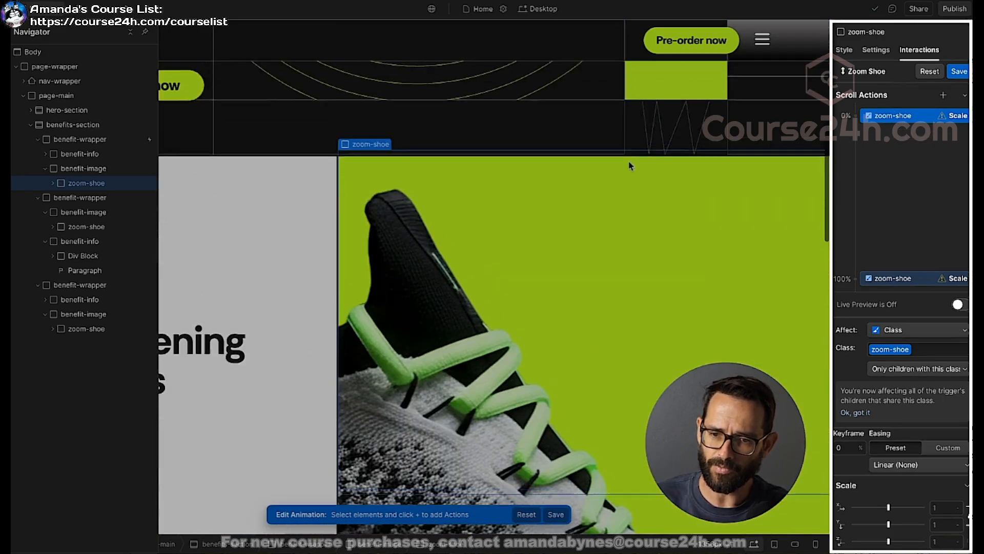
{"action": "scroll", "coordinate": [630, 164], "scroll_direction": "down", "scroll_amount": 5}
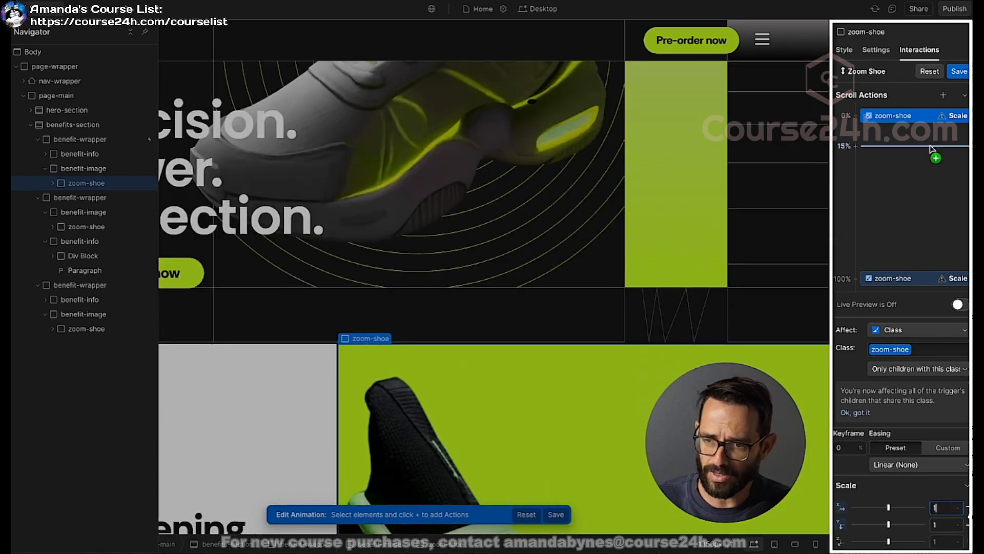
- Set the Zoom Shoe scale on the X and Y axes to 1 at 0% and 1.5 at 100%
{"action": "left_click", "coordinate": [912, 278]}
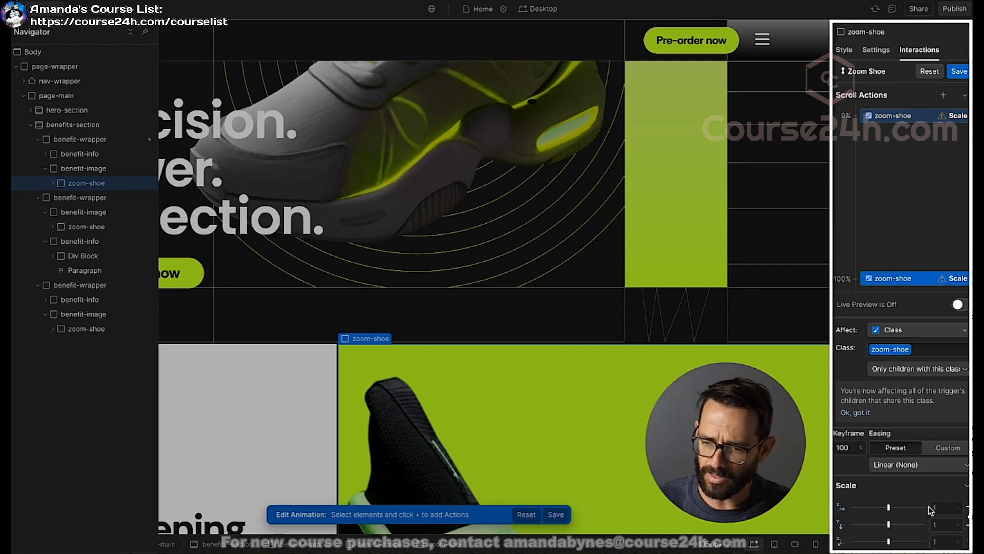
{"action": "key", "text": "Return"}
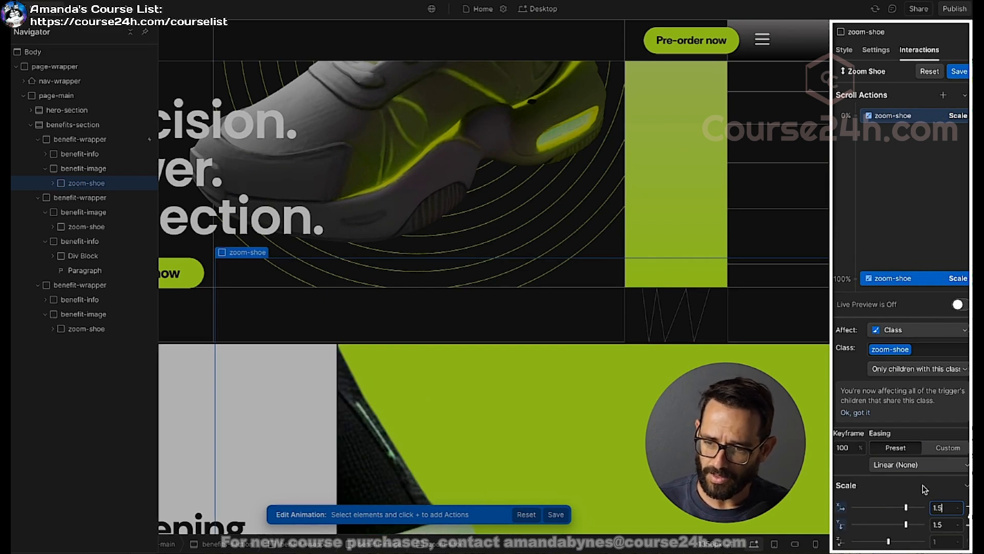
- Turn on live preview and check the Zoom Shoe scaling while scrolling through the first benefit card
{"action": "left_click", "coordinate": [958, 305]}
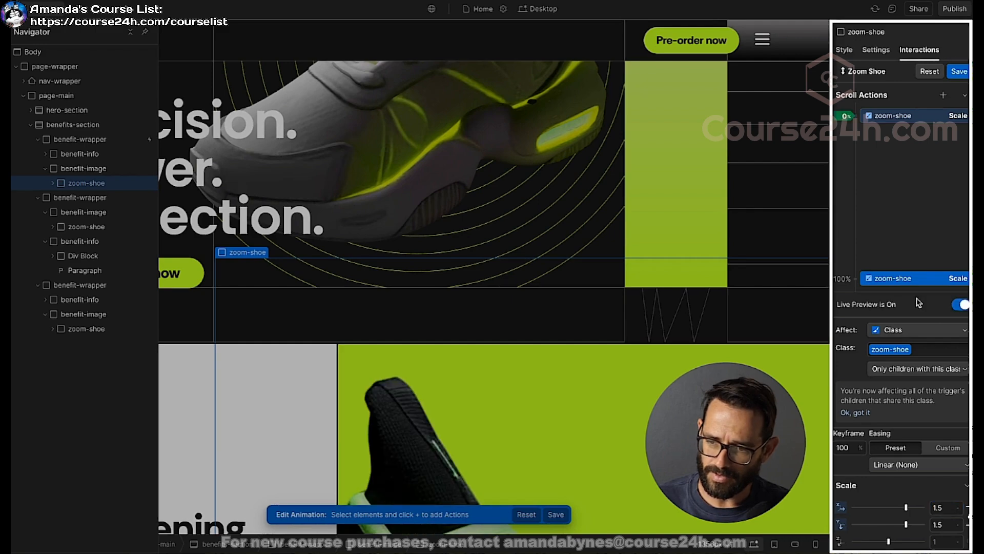
{"action": "scroll", "coordinate": [611, 118], "scroll_direction": "up", "scroll_amount": 4}
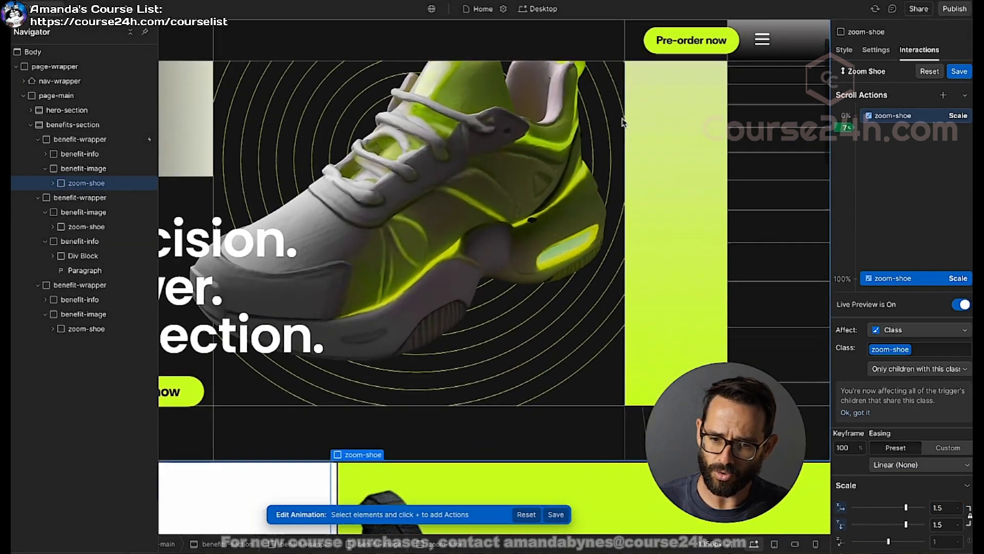
{"action": "scroll", "coordinate": [613, 122], "scroll_direction": "down", "scroll_amount": 3}
{"action": "scroll", "coordinate": [615, 121], "scroll_direction": "up", "scroll_amount": 3}
{"action": "scroll", "coordinate": [621, 122], "scroll_direction": "down", "scroll_amount": 2}
{"action": "scroll", "coordinate": [582, 253], "scroll_direction": "down", "scroll_amount": 10}
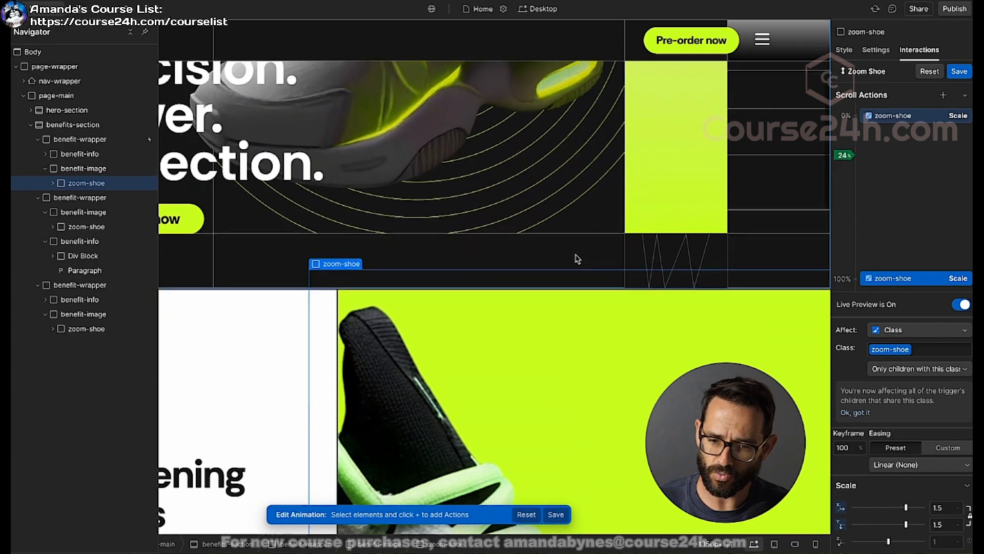
{"action": "scroll", "coordinate": [582, 253], "scroll_direction": "down", "scroll_amount": 3}
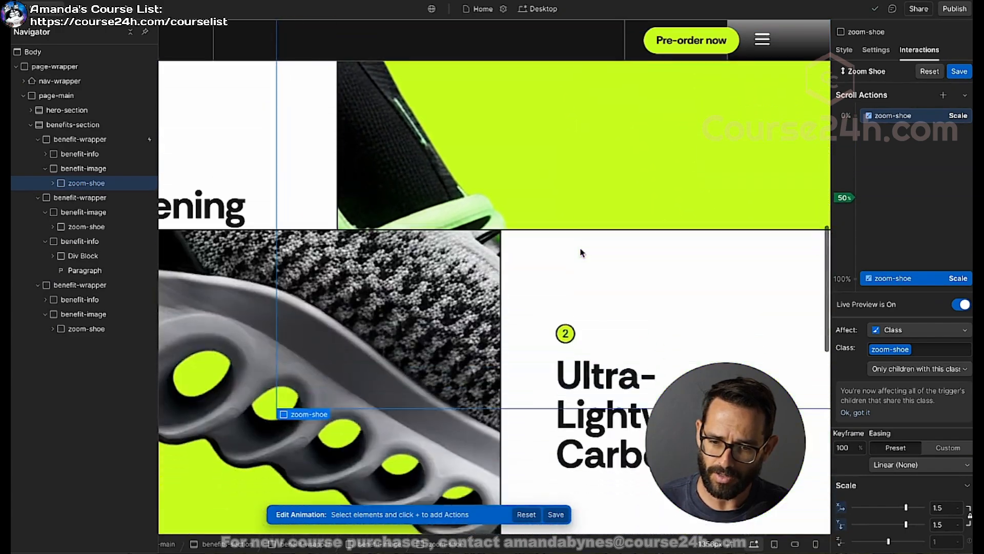
{"action": "scroll", "coordinate": [582, 252], "scroll_direction": "up", "scroll_amount": 10}
{"action": "scroll", "coordinate": [582, 253], "scroll_direction": "up", "scroll_amount": 1}
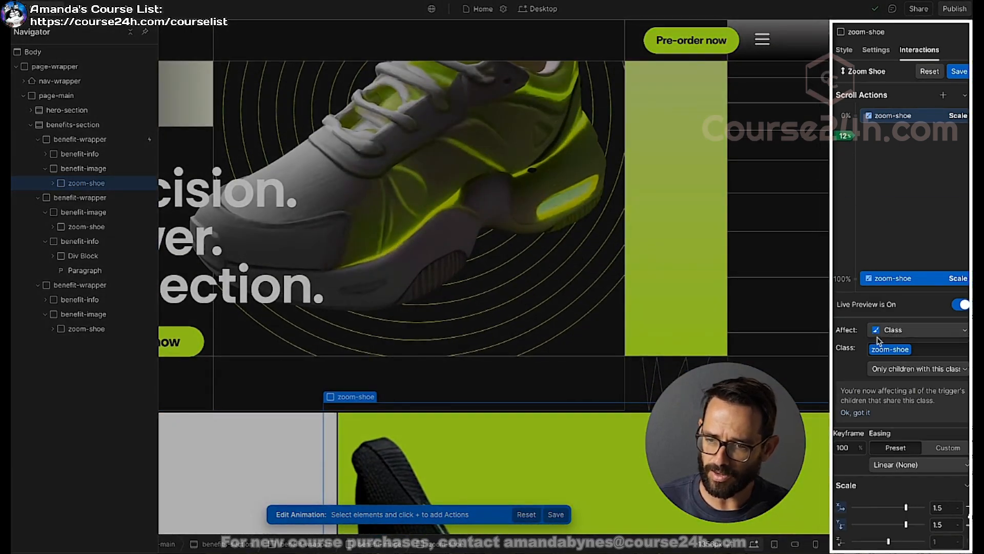
- Limit the scale action to only children with this class, then turn off live preview and save the Zoom Shoe animation
{"action": "left_click", "coordinate": [898, 373]}
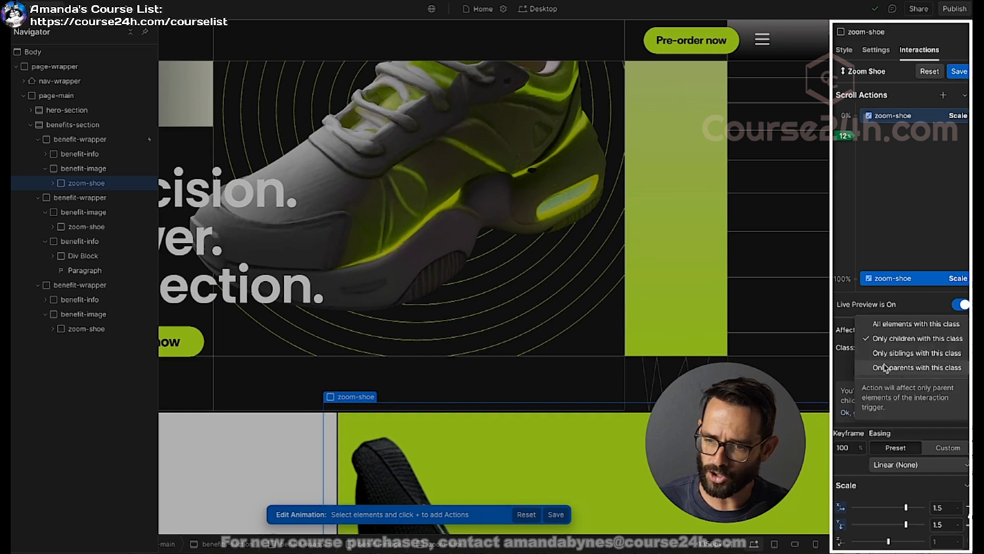
{"action": "left_click", "coordinate": [917, 339]}
{"action": "left_click", "coordinate": [961, 304]}
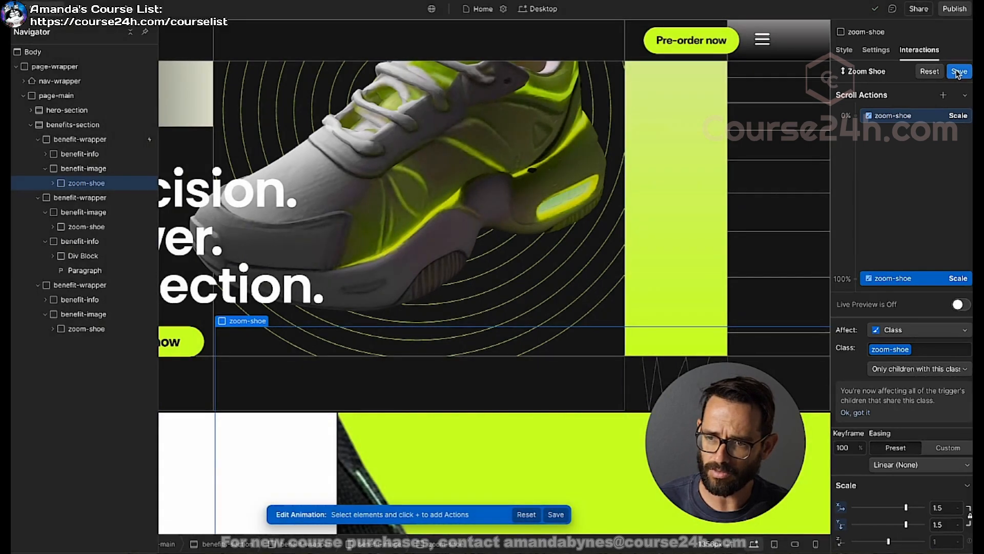
{"action": "left_click", "coordinate": [957, 72]}
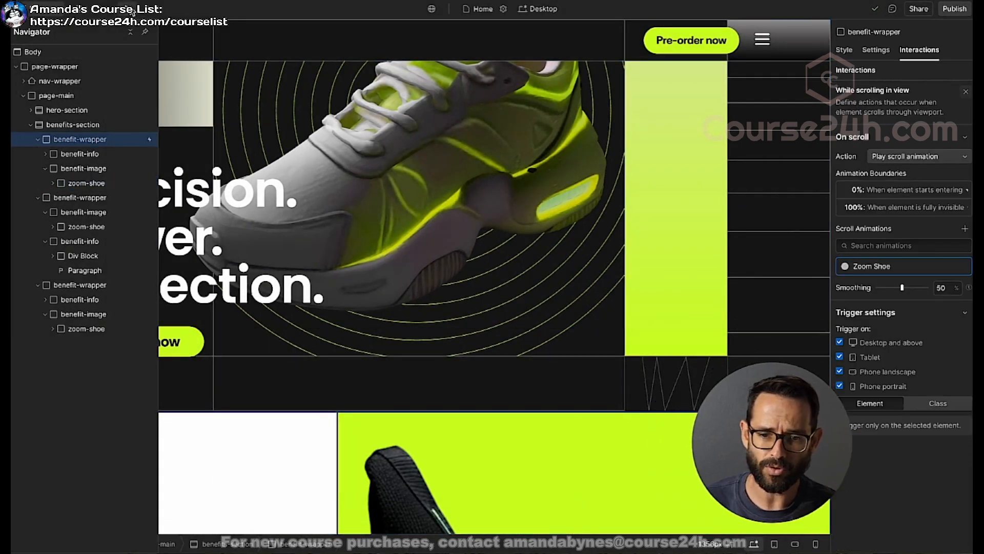
- Preview the page and check the zoom effect on the Self-Tightening Laces card, then return to the designer
{"action": "left_click", "coordinate": [109, 8]}
{"action": "scroll", "coordinate": [276, 143], "scroll_direction": "down", "scroll_amount": 8}
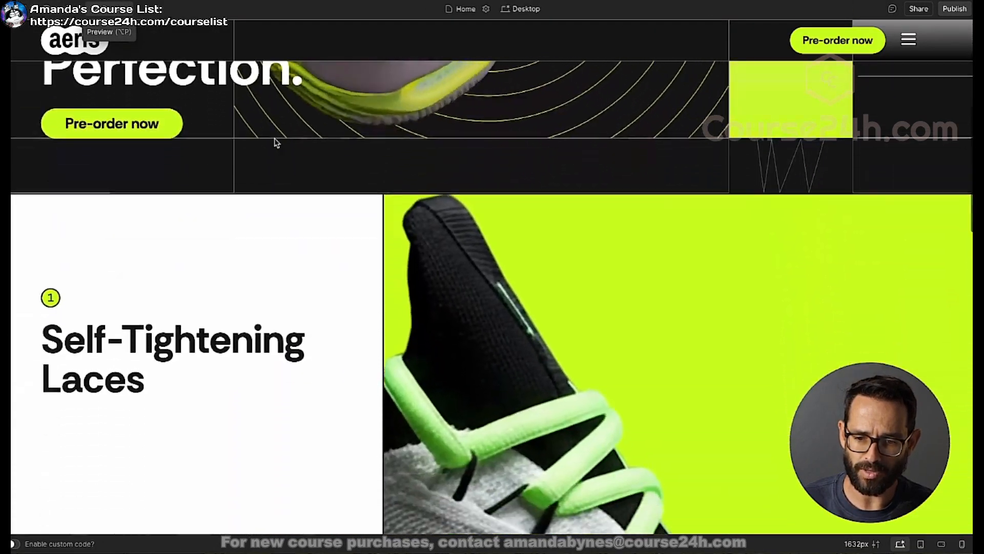
{"action": "scroll", "coordinate": [274, 141], "scroll_direction": "up", "scroll_amount": 10}
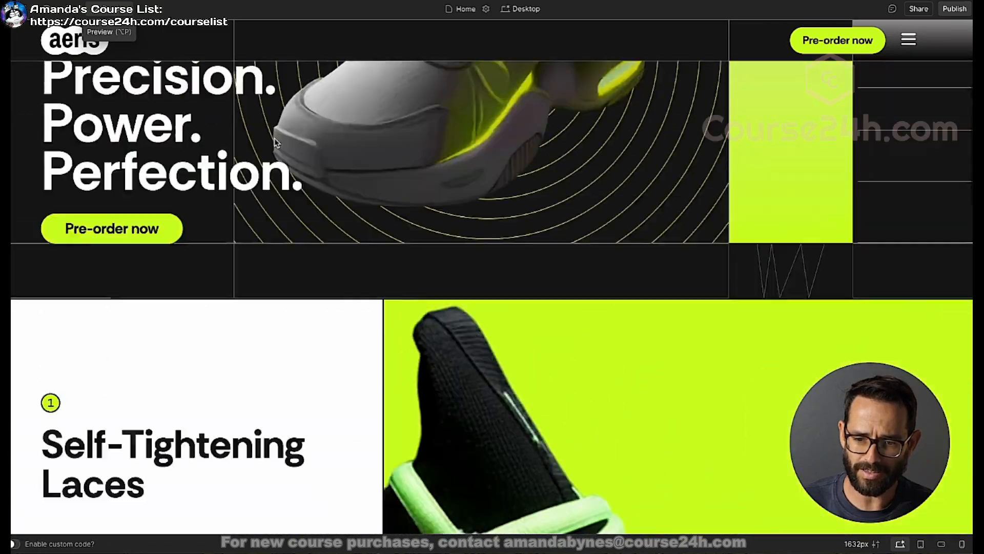
{"action": "key", "text": "z"}
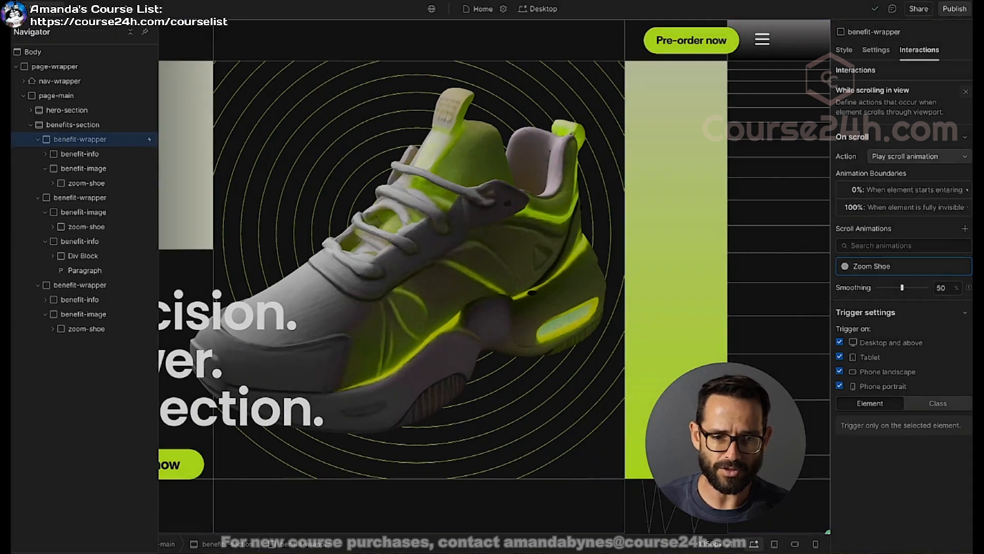
- Give the second benefit-wrapper a While scrolling in view trigger that plays the Zoom Shoe scroll animation
{"action": "left_click", "coordinate": [41, 196]}
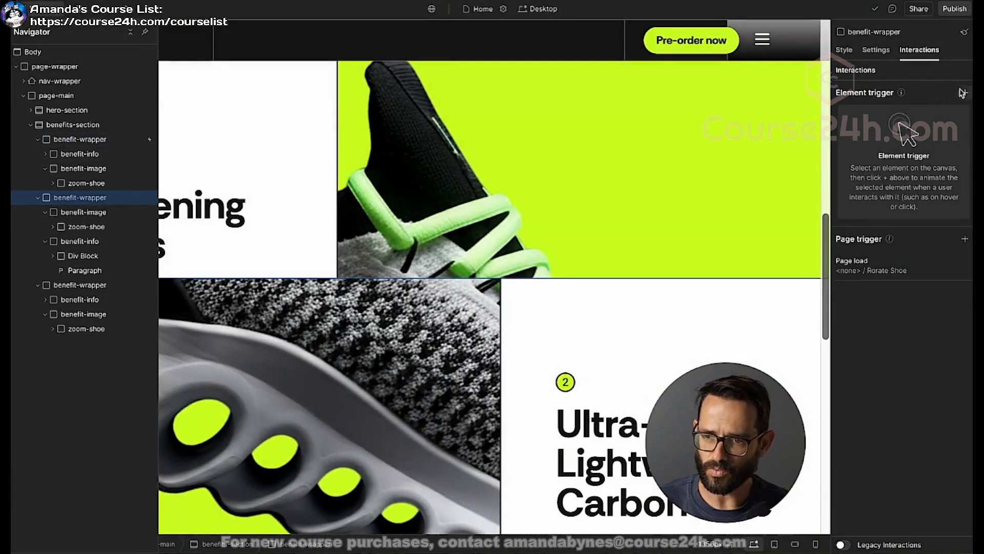
{"action": "left_click", "coordinate": [964, 93]}
{"action": "left_click", "coordinate": [890, 174]}
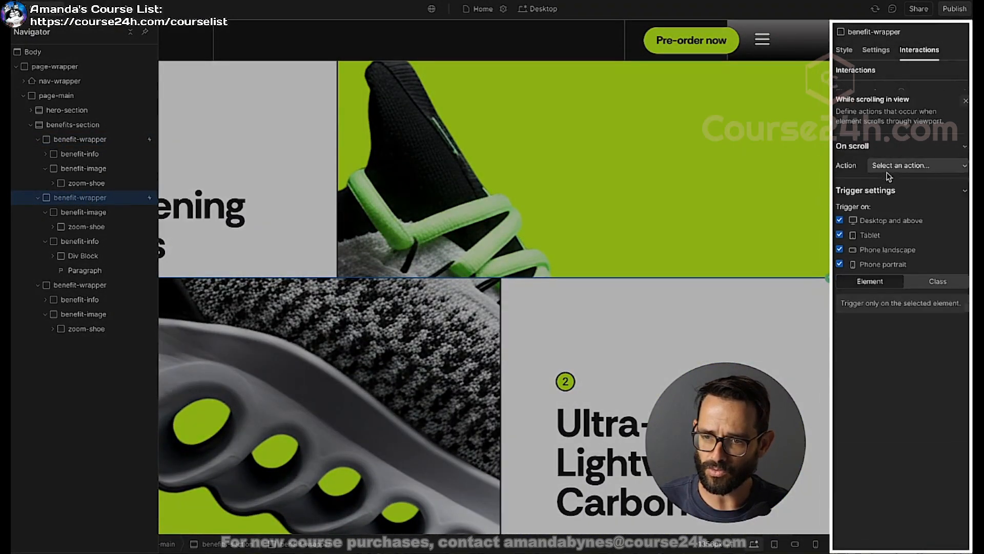
{"action": "left_click", "coordinate": [902, 156]}
{"action": "left_click", "coordinate": [902, 186]}
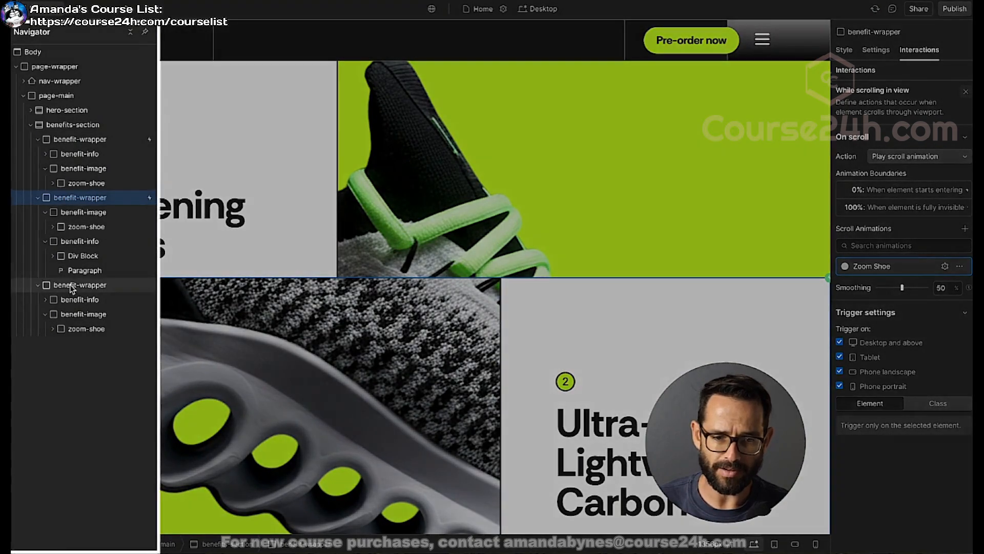
- Give the third benefit-wrapper a While scrolling in view trigger that plays the Zoom Shoe scroll animation
{"action": "left_click", "coordinate": [64, 285]}
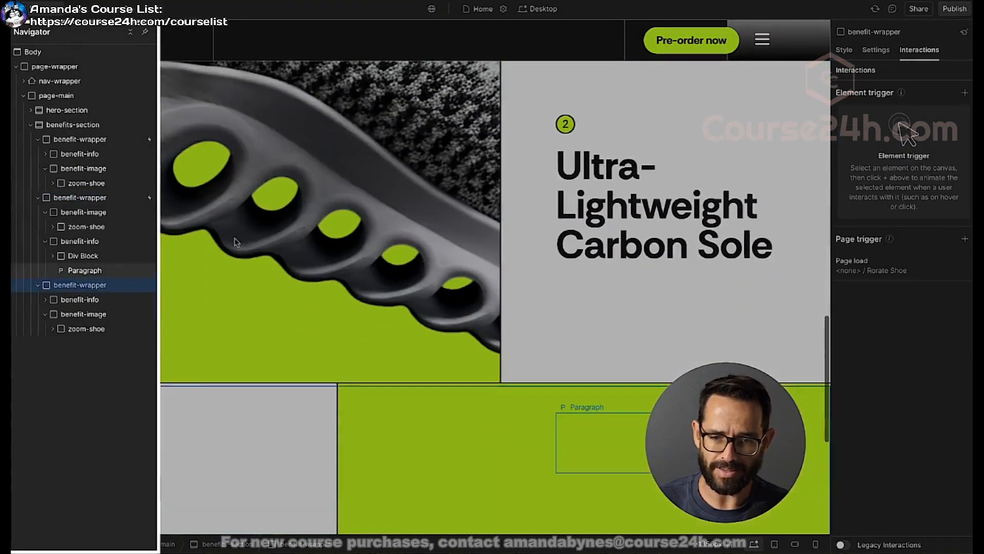
{"action": "left_click", "coordinate": [965, 93]}
{"action": "left_click", "coordinate": [889, 174]}
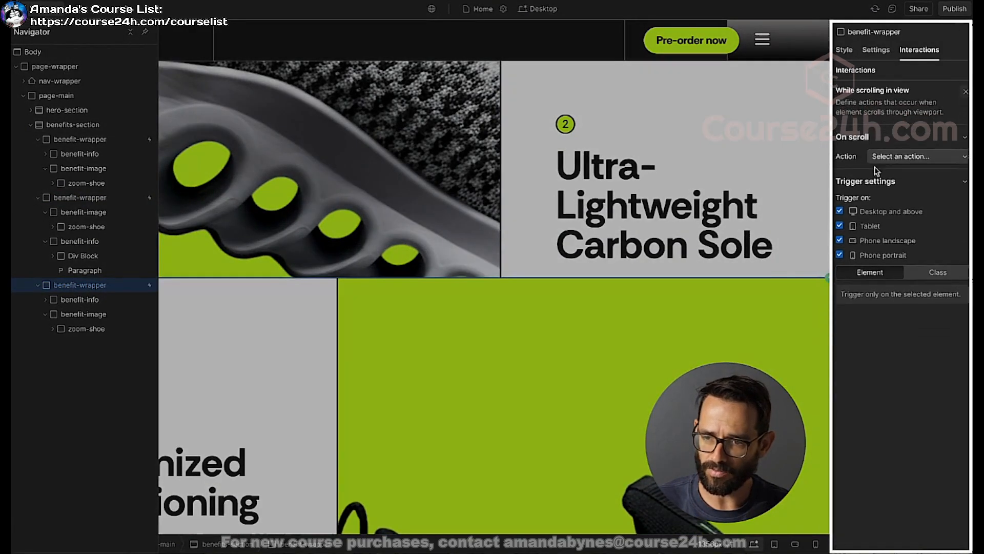
{"action": "left_click", "coordinate": [902, 156]}
{"action": "left_click", "coordinate": [896, 179]}
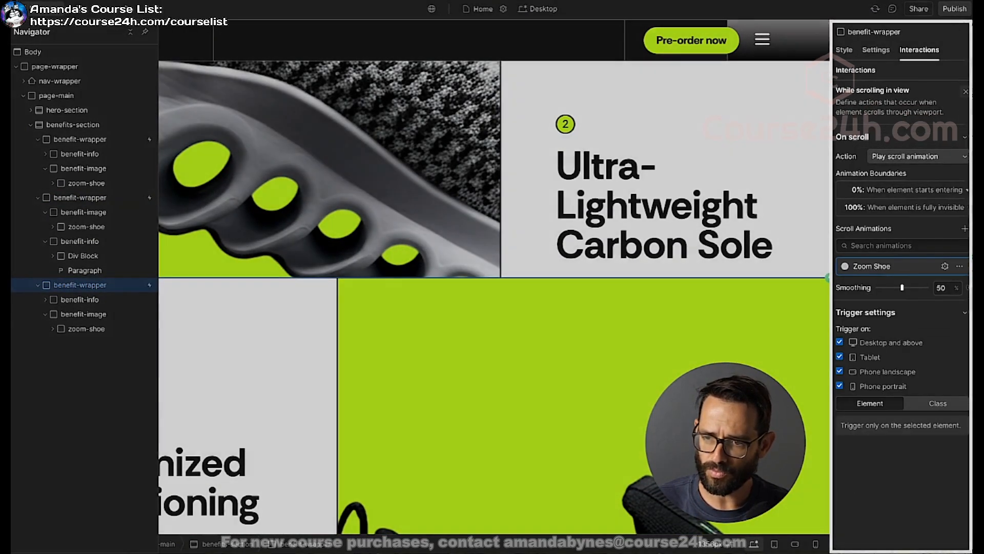
{"action": "left_click", "coordinate": [965, 91]}
- Preview the page and examine the sticky stacking and shoe zoom across all three benefit cards
{"action": "scroll", "coordinate": [235, 88], "scroll_direction": "up", "scroll_amount": 10}
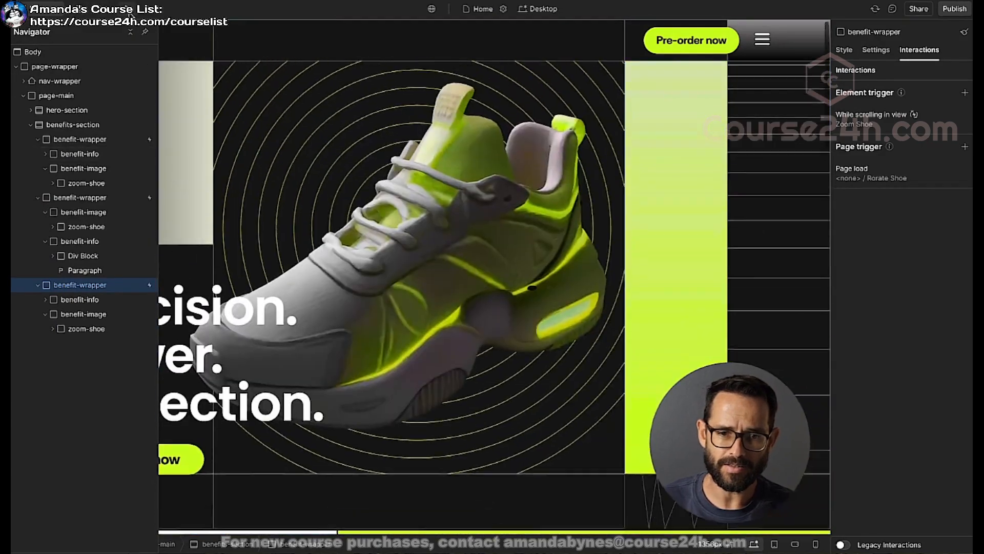
{"action": "left_click", "coordinate": [130, 14]}
{"action": "scroll", "coordinate": [301, 152], "scroll_direction": "down", "scroll_amount": 5}
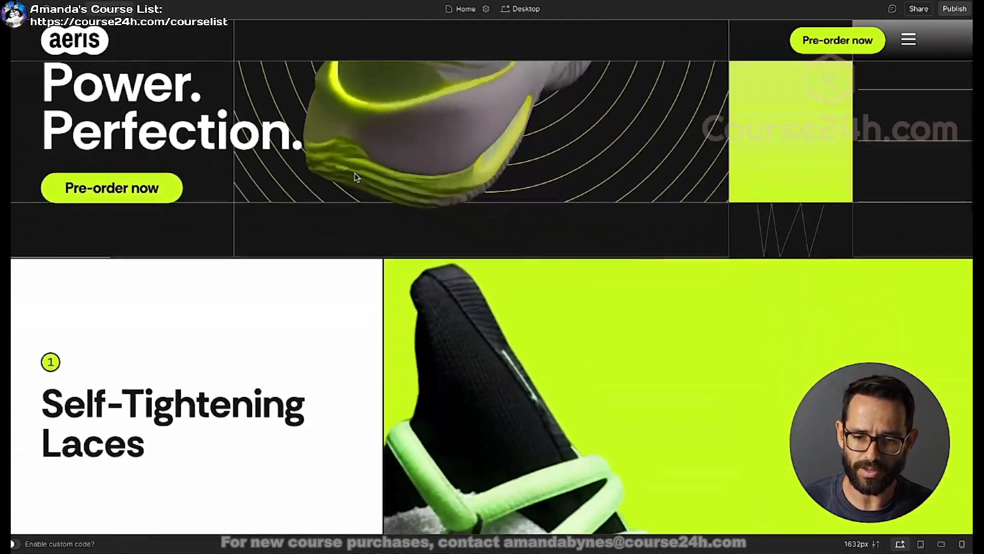
{"action": "scroll", "coordinate": [392, 204], "scroll_direction": "down", "scroll_amount": 5}
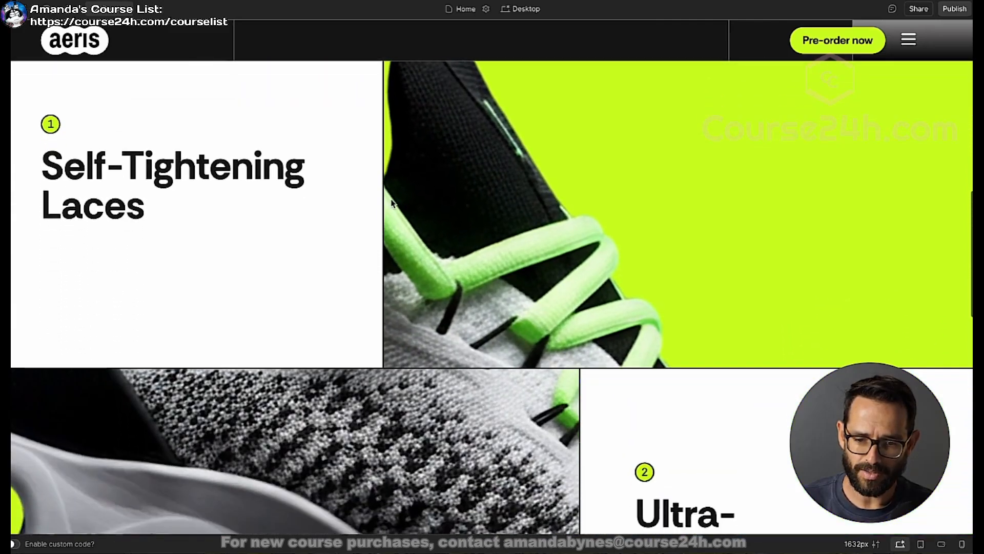
{"action": "scroll", "coordinate": [392, 204], "scroll_direction": "down", "scroll_amount": 5}
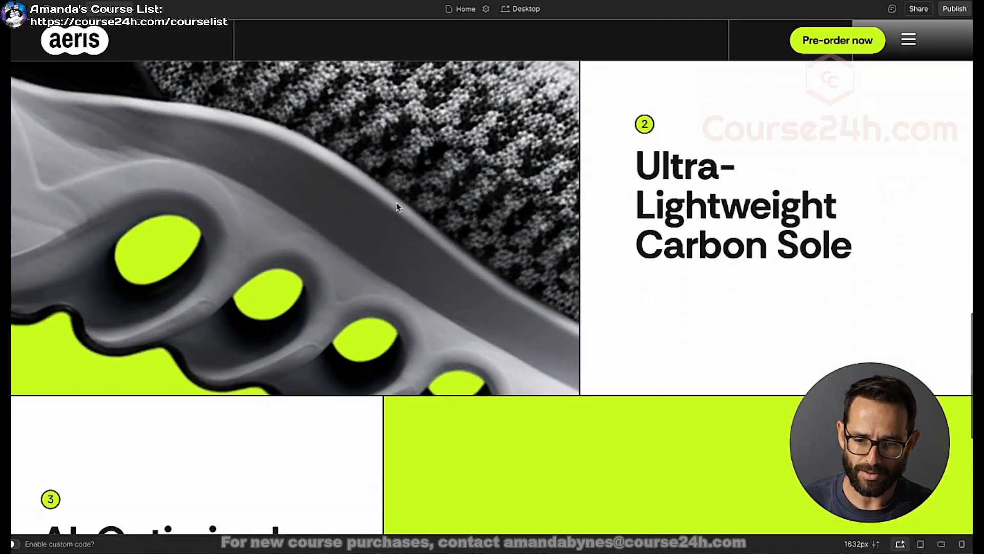
{"action": "scroll", "coordinate": [396, 206], "scroll_direction": "down", "scroll_amount": 5}
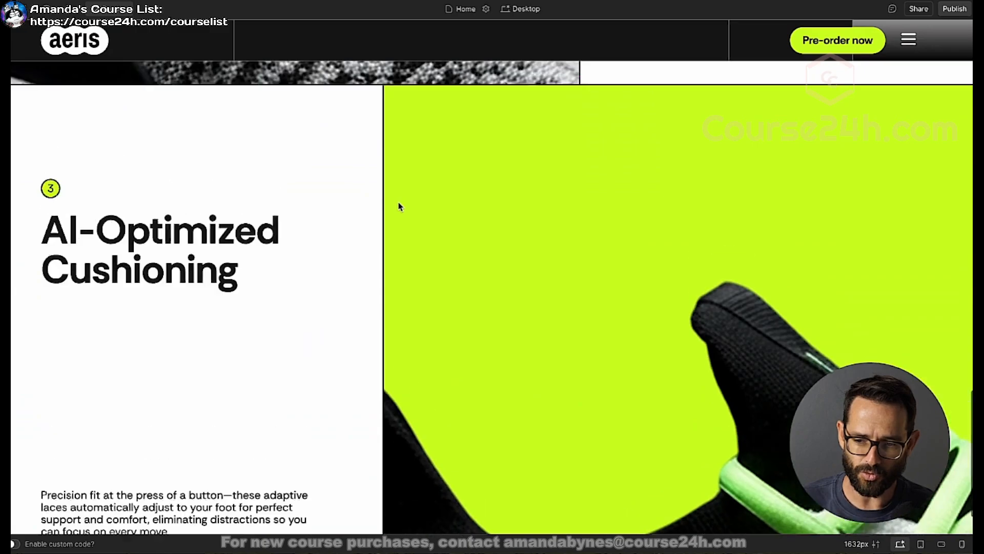
{"action": "scroll", "coordinate": [399, 205], "scroll_direction": "up", "scroll_amount": 10}
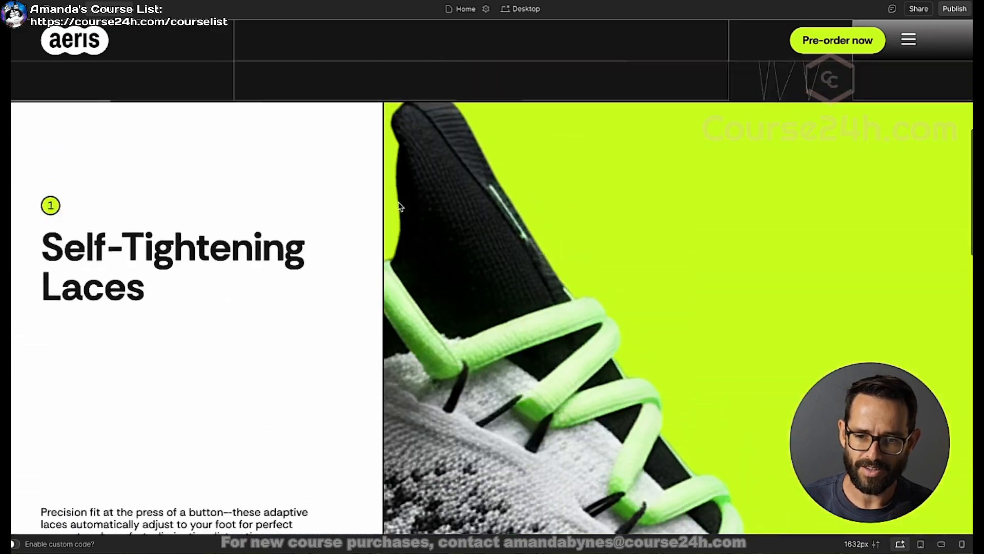
{"action": "scroll", "coordinate": [400, 207], "scroll_direction": "up", "scroll_amount": 5}
{"action": "scroll", "coordinate": [400, 206], "scroll_direction": "down", "scroll_amount": 6}
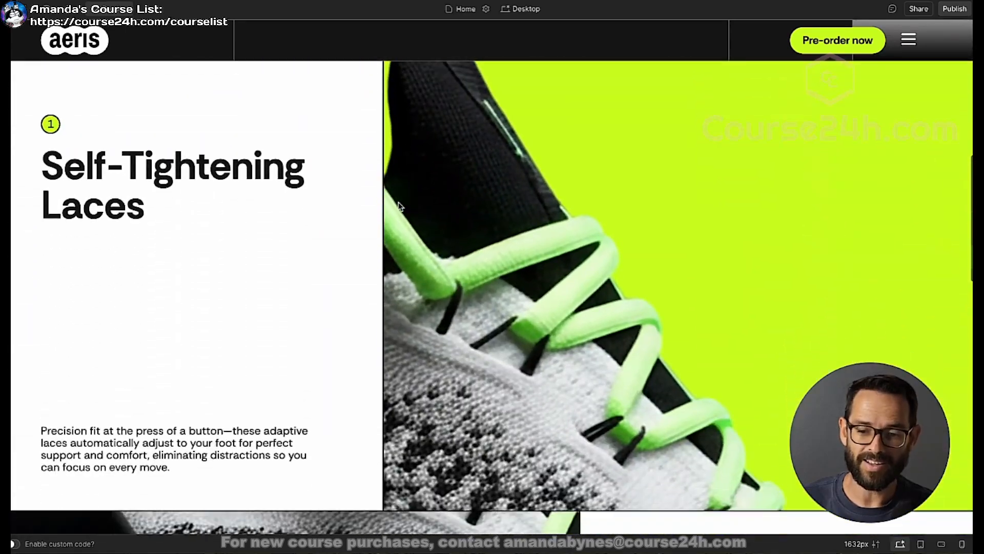
{"action": "scroll", "coordinate": [399, 206], "scroll_direction": "down", "scroll_amount": 6}
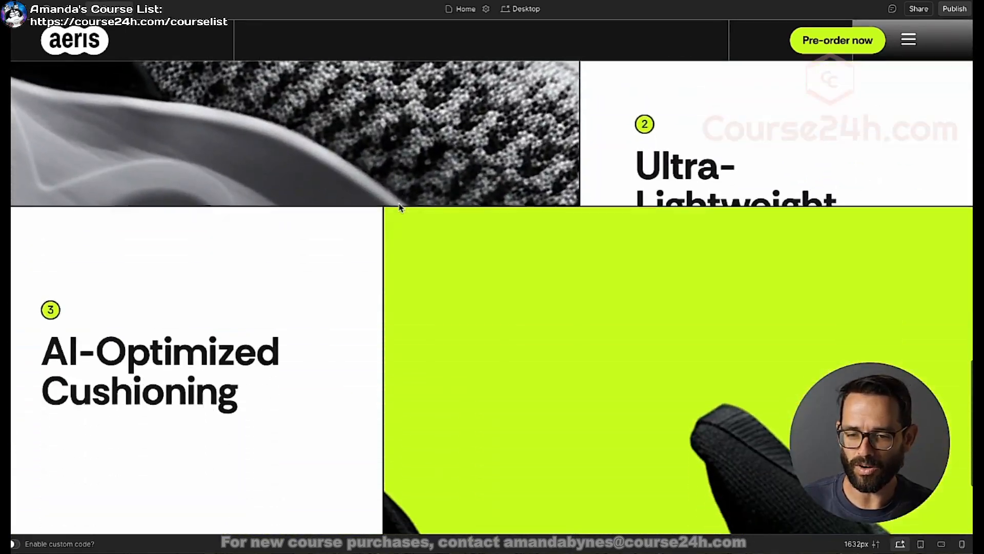
{"action": "scroll", "coordinate": [399, 206], "scroll_direction": "down", "scroll_amount": 3}
{"action": "scroll", "coordinate": [400, 207], "scroll_direction": "up", "scroll_amount": 8}
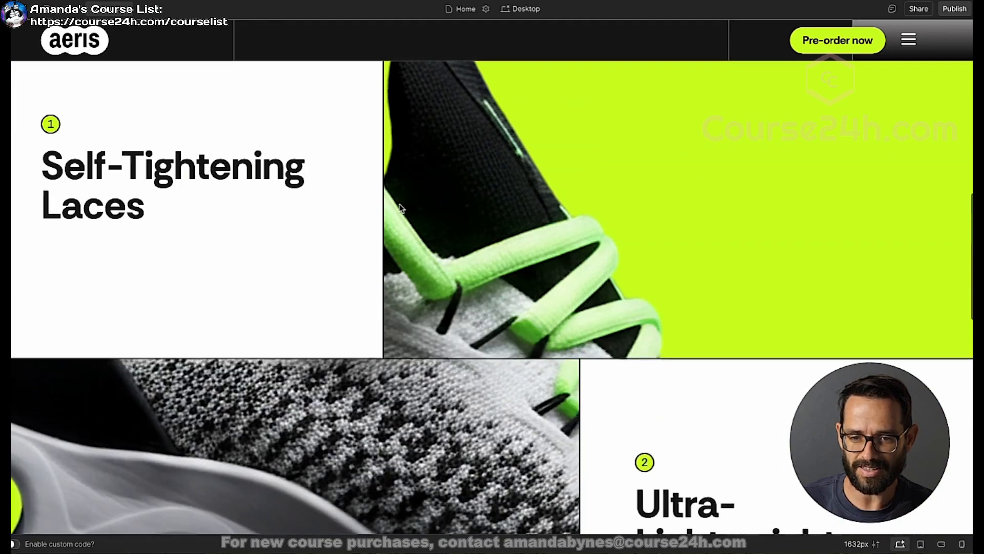
{"action": "scroll", "coordinate": [399, 207], "scroll_direction": "up", "scroll_amount": 5}
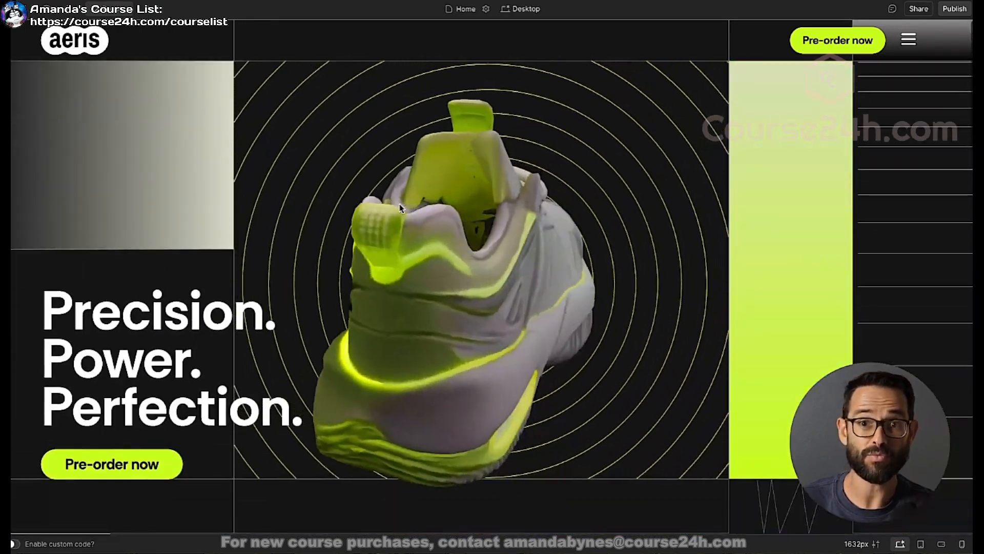